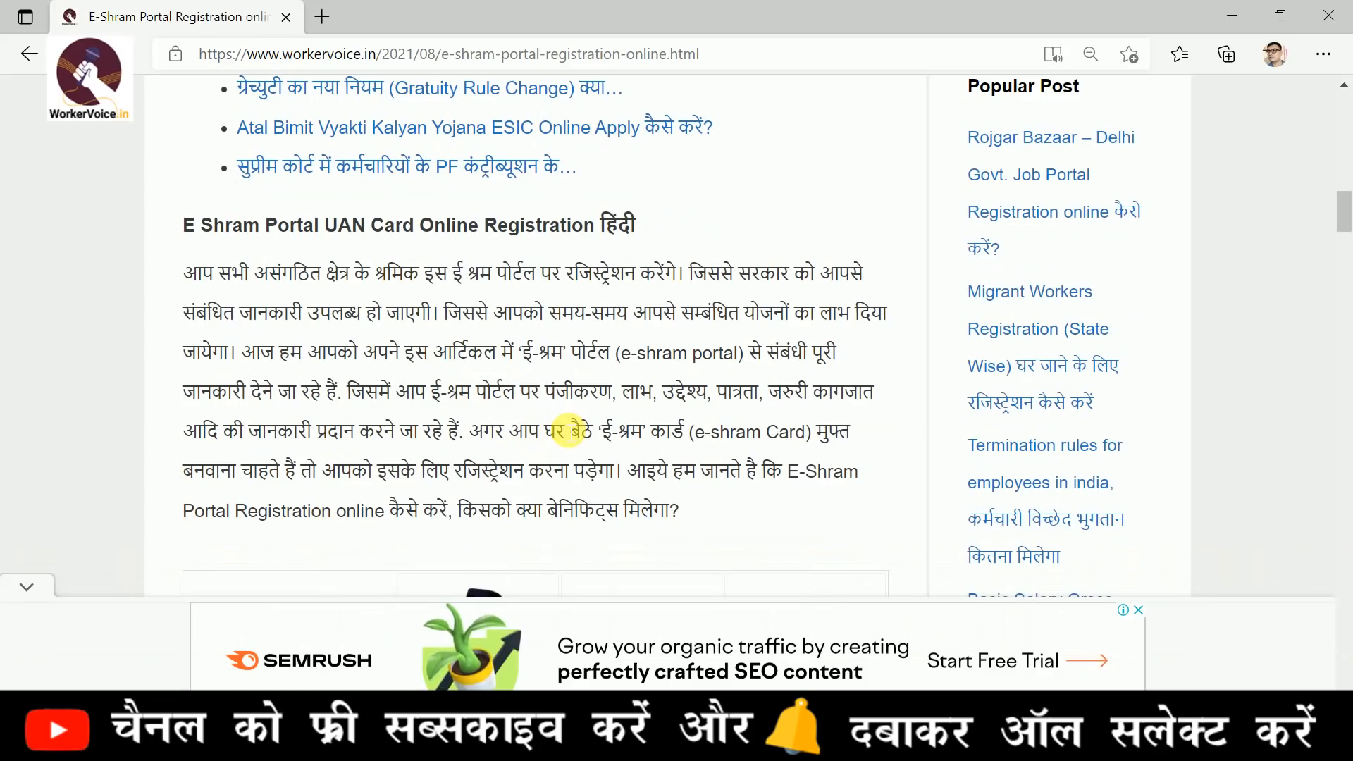
Read the e-Shram article on portal benefits, accident insurance and registration requirements, down to the registration instructions
{"action": "left_click_drag", "start_coordinate": [483, 431], "coordinate": [513, 440]}
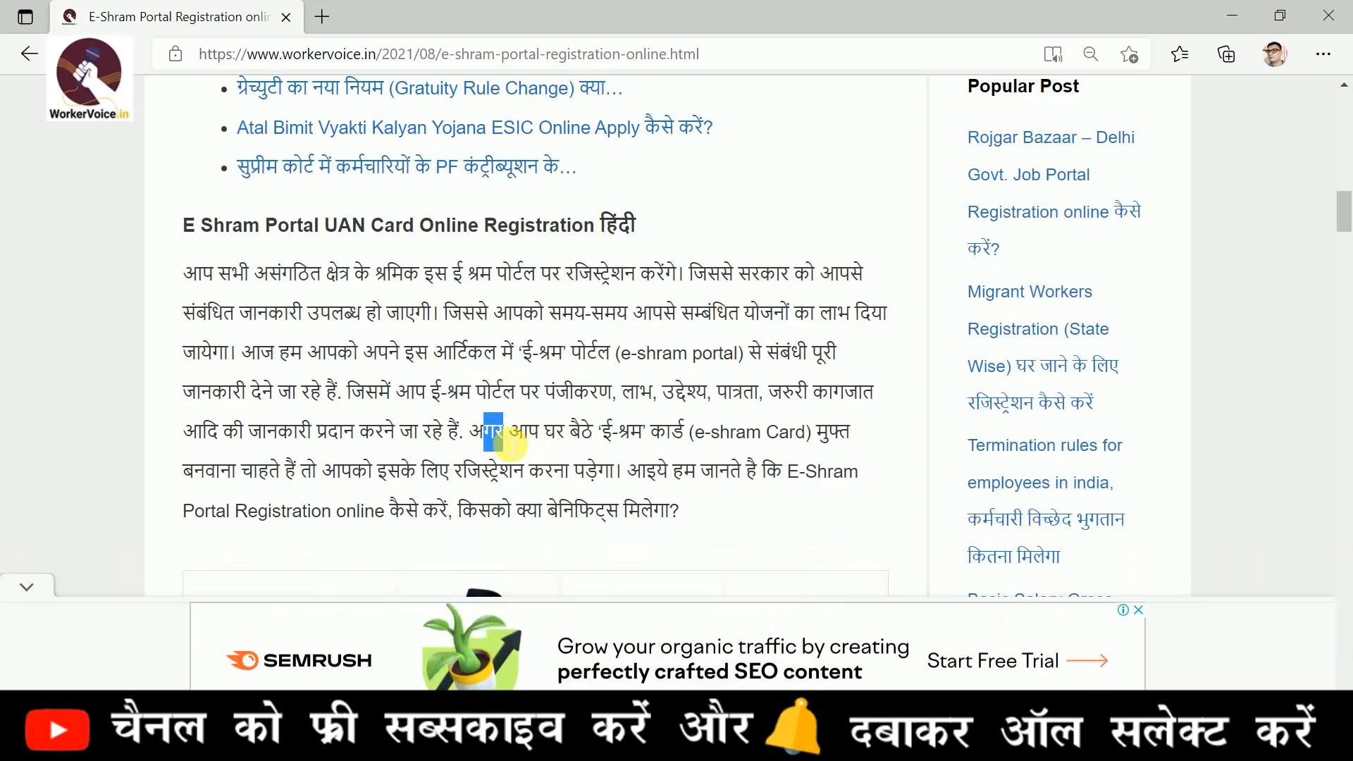
{"action": "scroll", "coordinate": [513, 442], "scroll_direction": "down", "scroll_amount": 8}
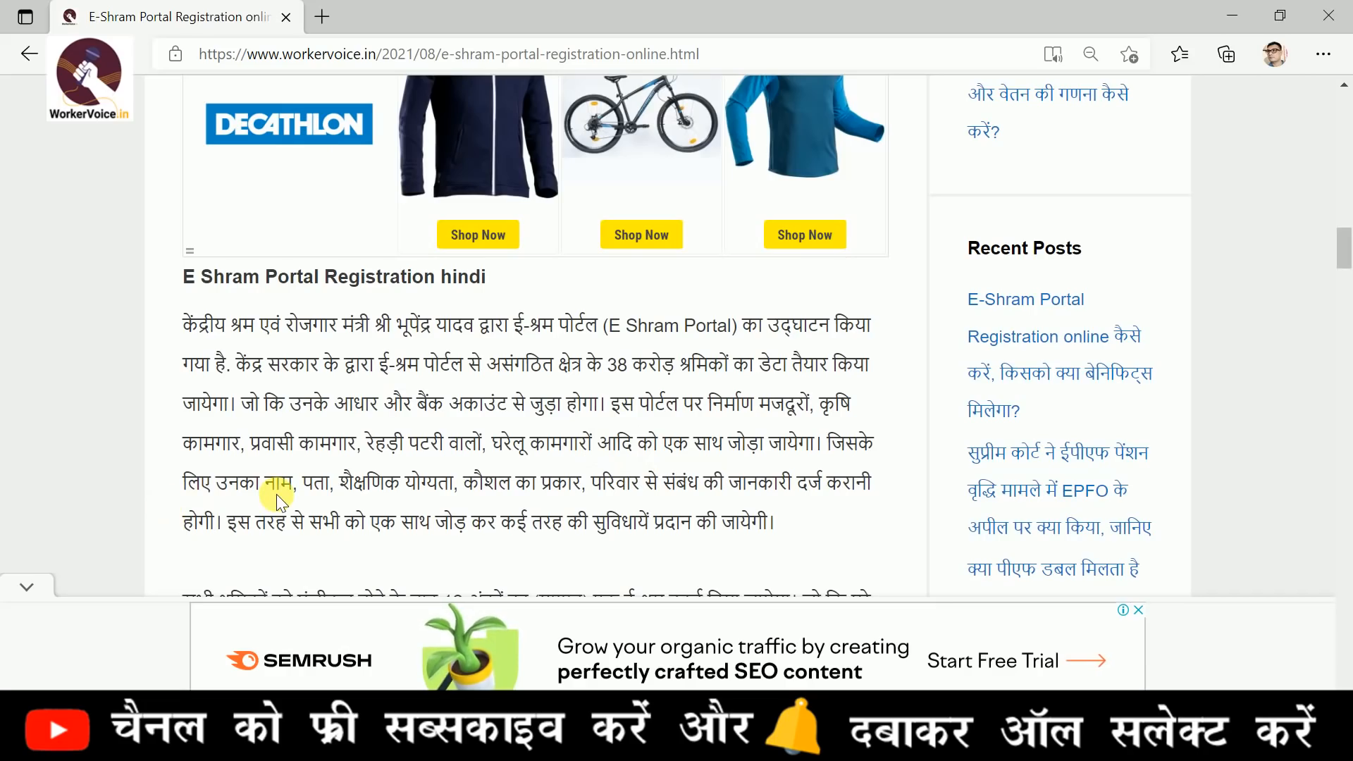
{"action": "scroll", "coordinate": [276, 493], "scroll_direction": "down", "scroll_amount": 1}
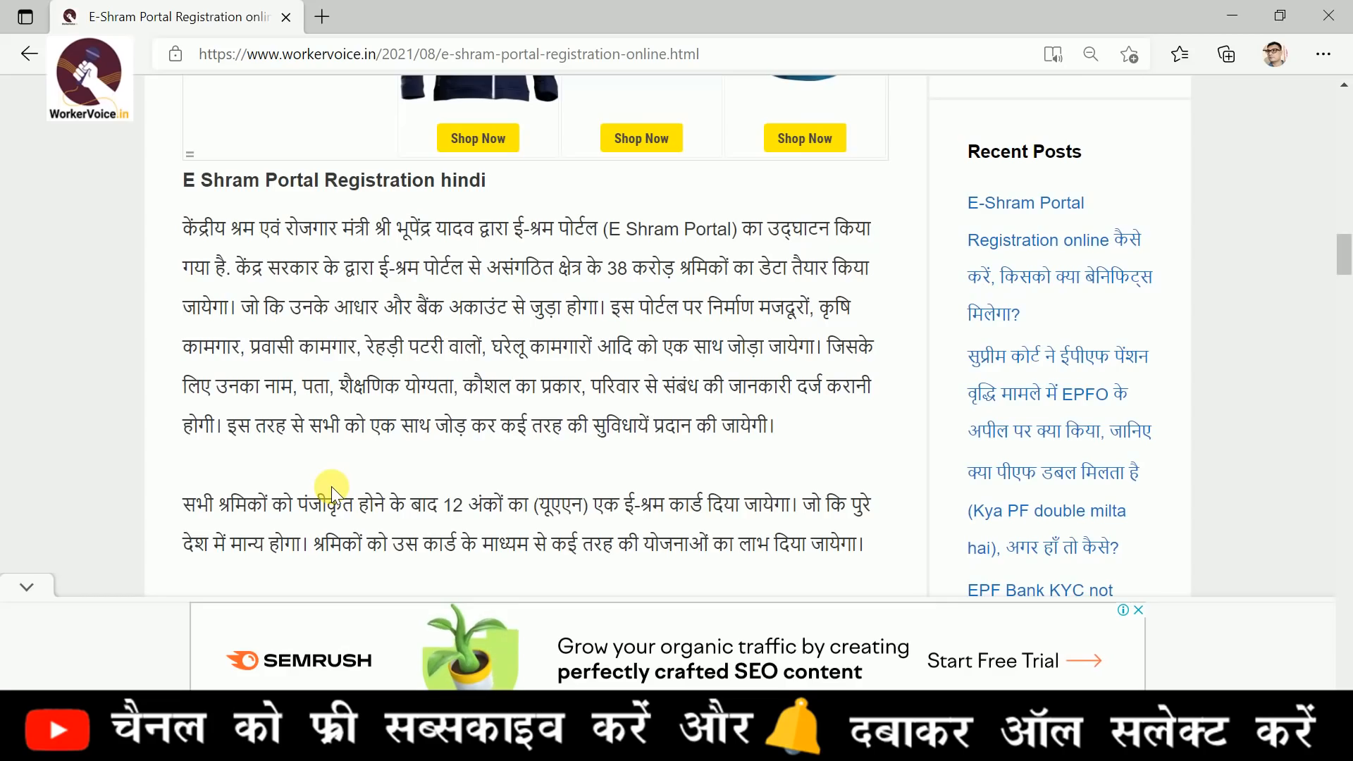
{"action": "scroll", "coordinate": [331, 486], "scroll_direction": "down", "scroll_amount": 1}
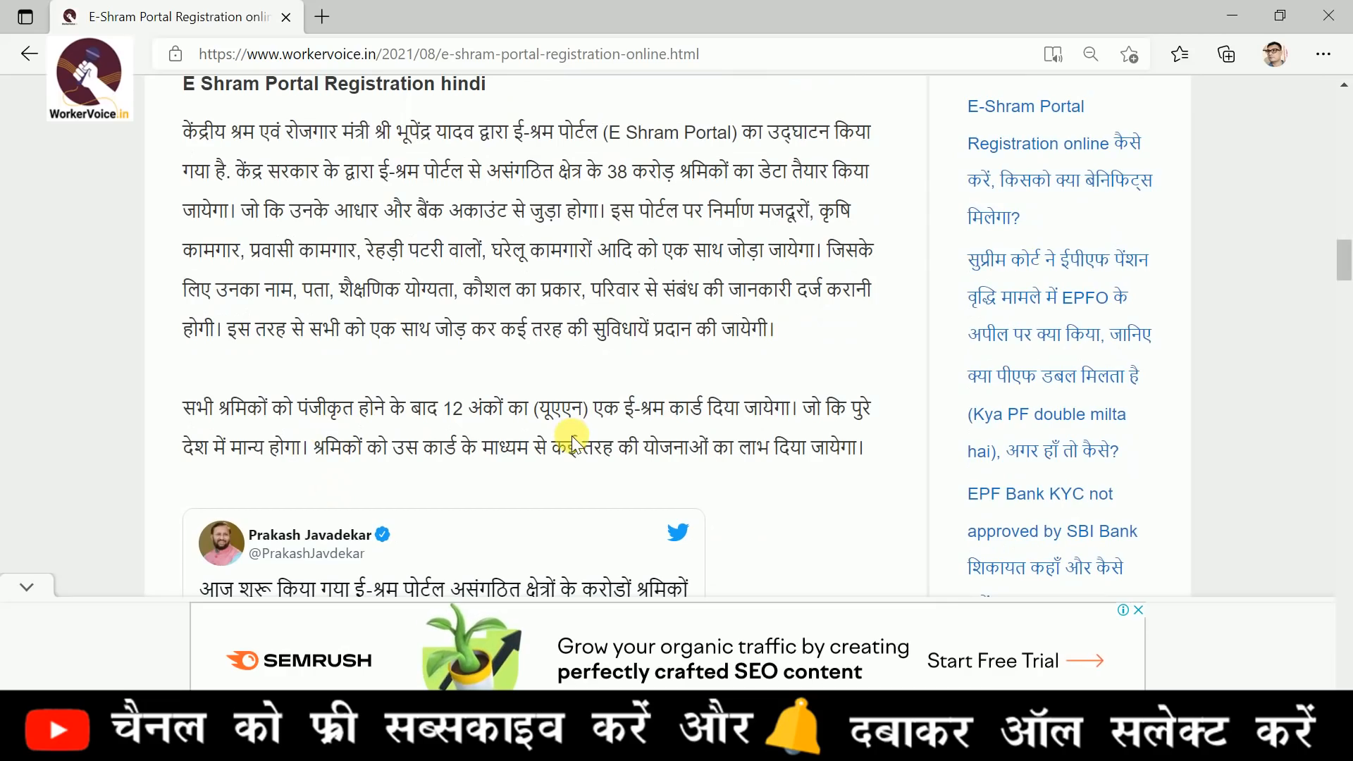
{"action": "scroll", "coordinate": [556, 465], "scroll_direction": "down", "scroll_amount": 1}
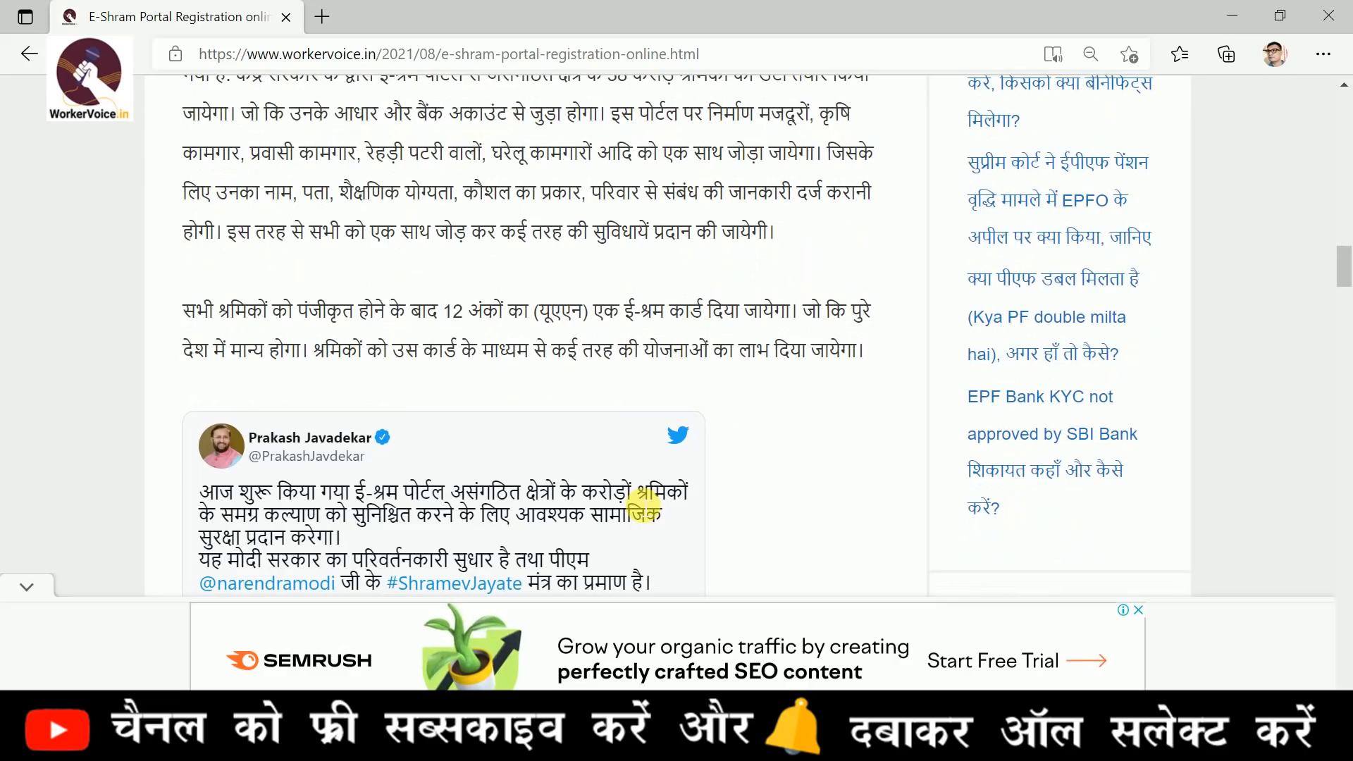
{"action": "scroll", "coordinate": [707, 383], "scroll_direction": "down", "scroll_amount": 10}
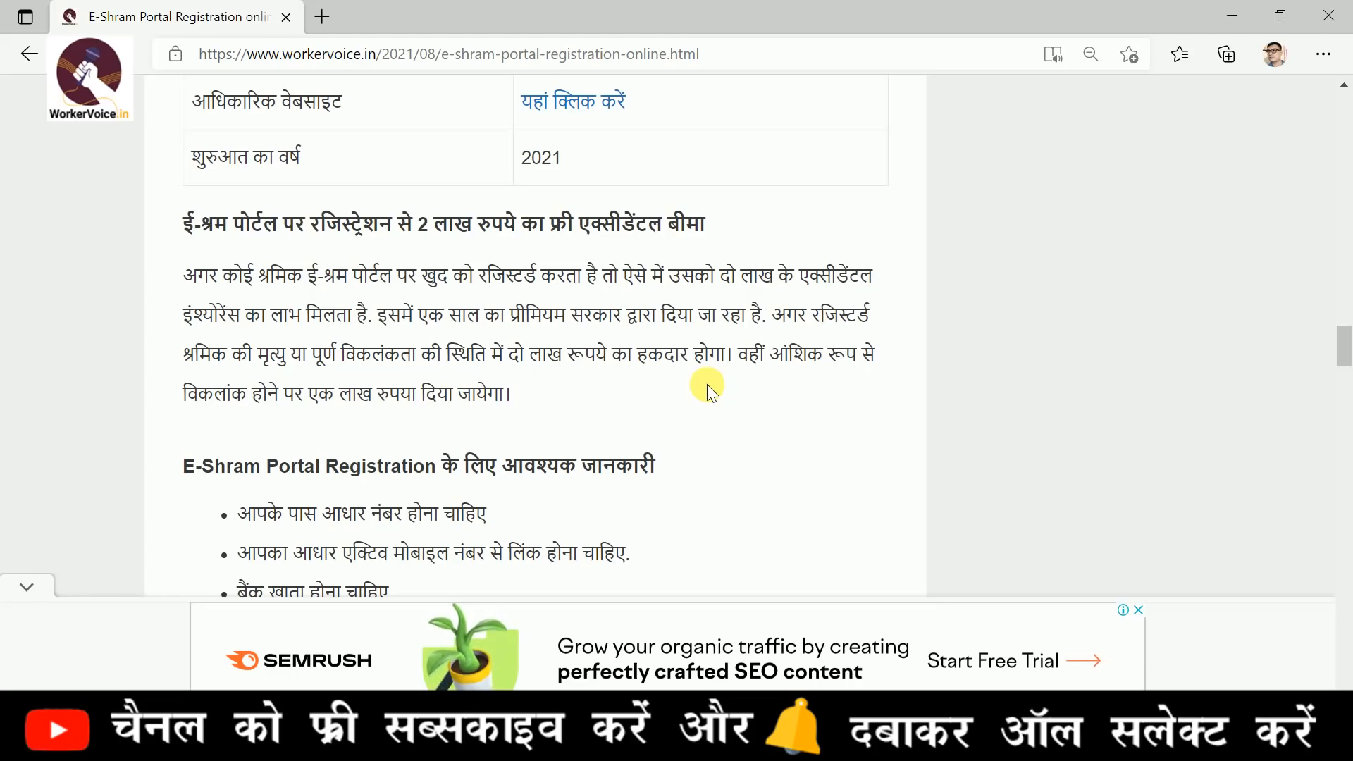
{"action": "scroll", "coordinate": [707, 383], "scroll_direction": "down", "scroll_amount": 2}
{"action": "scroll", "coordinate": [703, 384], "scroll_direction": "down", "scroll_amount": 5}
{"action": "scroll", "coordinate": [759, 402], "scroll_direction": "down", "scroll_amount": 8}
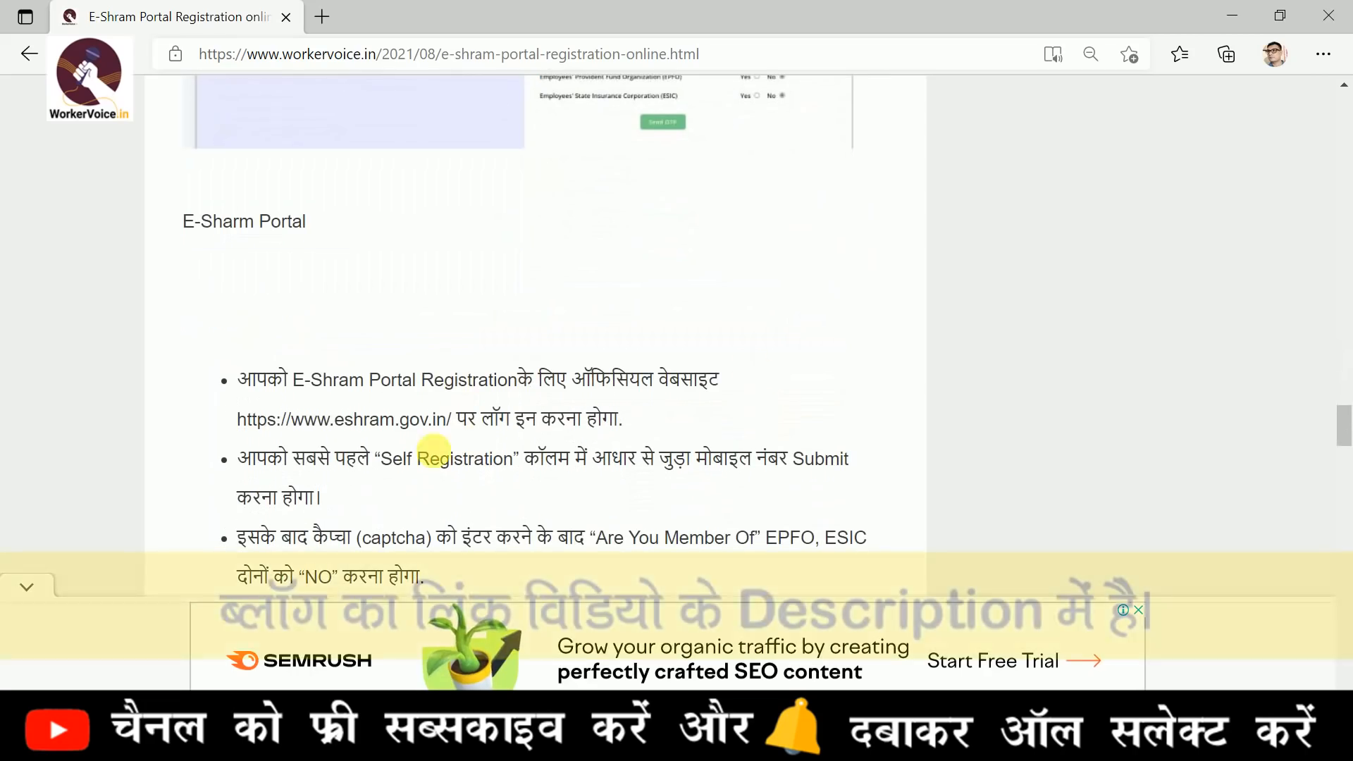
Open the official eshram.gov.in site from the article and start a new worker registration on e-Shram
{"action": "left_click", "coordinate": [302, 422]}
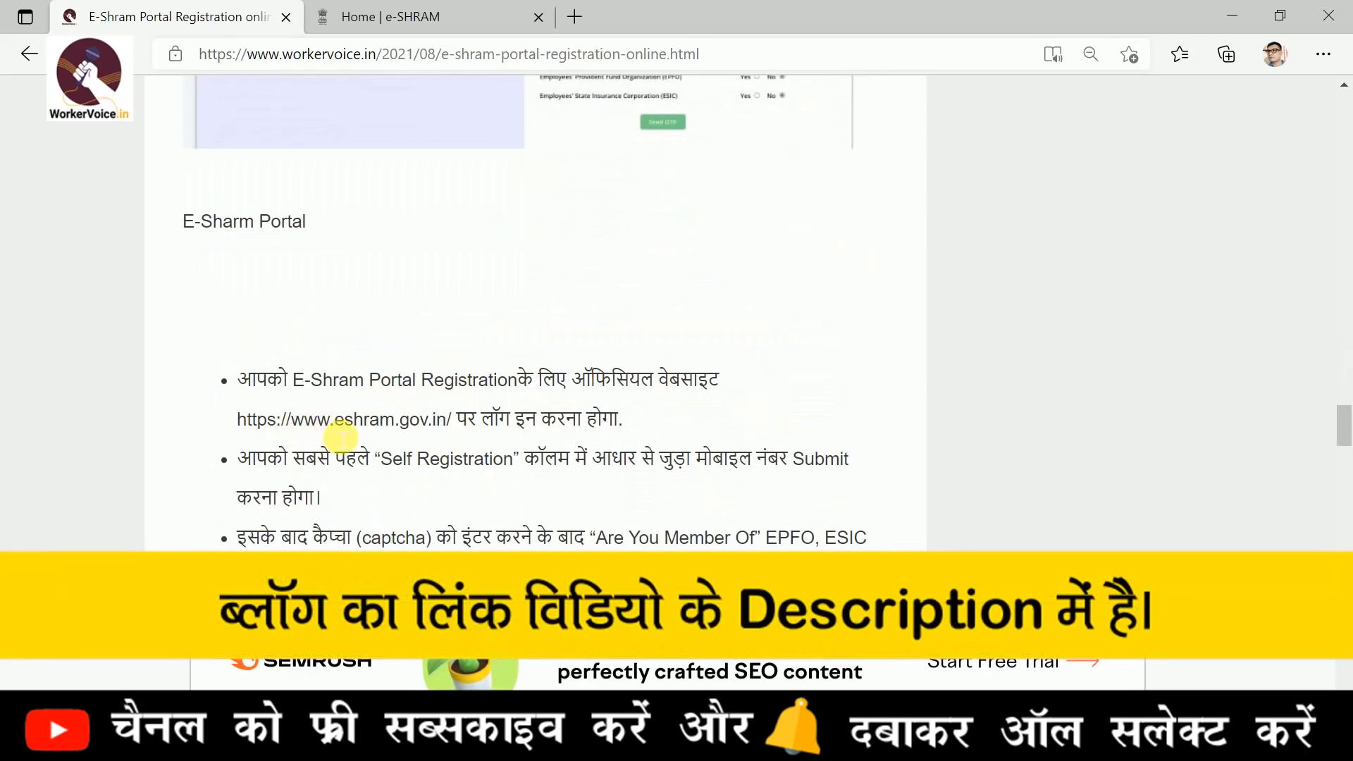
{"action": "left_click", "coordinate": [472, 14]}
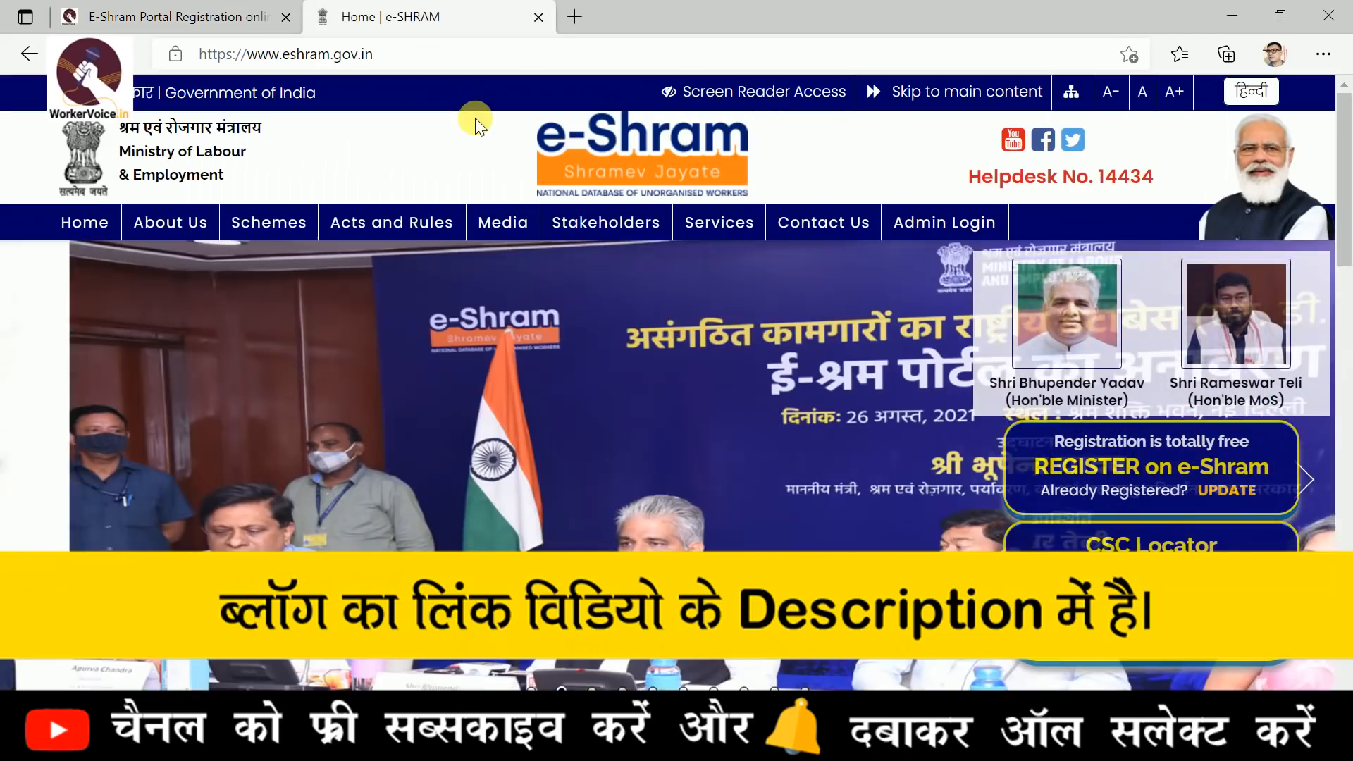
{"action": "left_click", "coordinate": [1123, 468]}
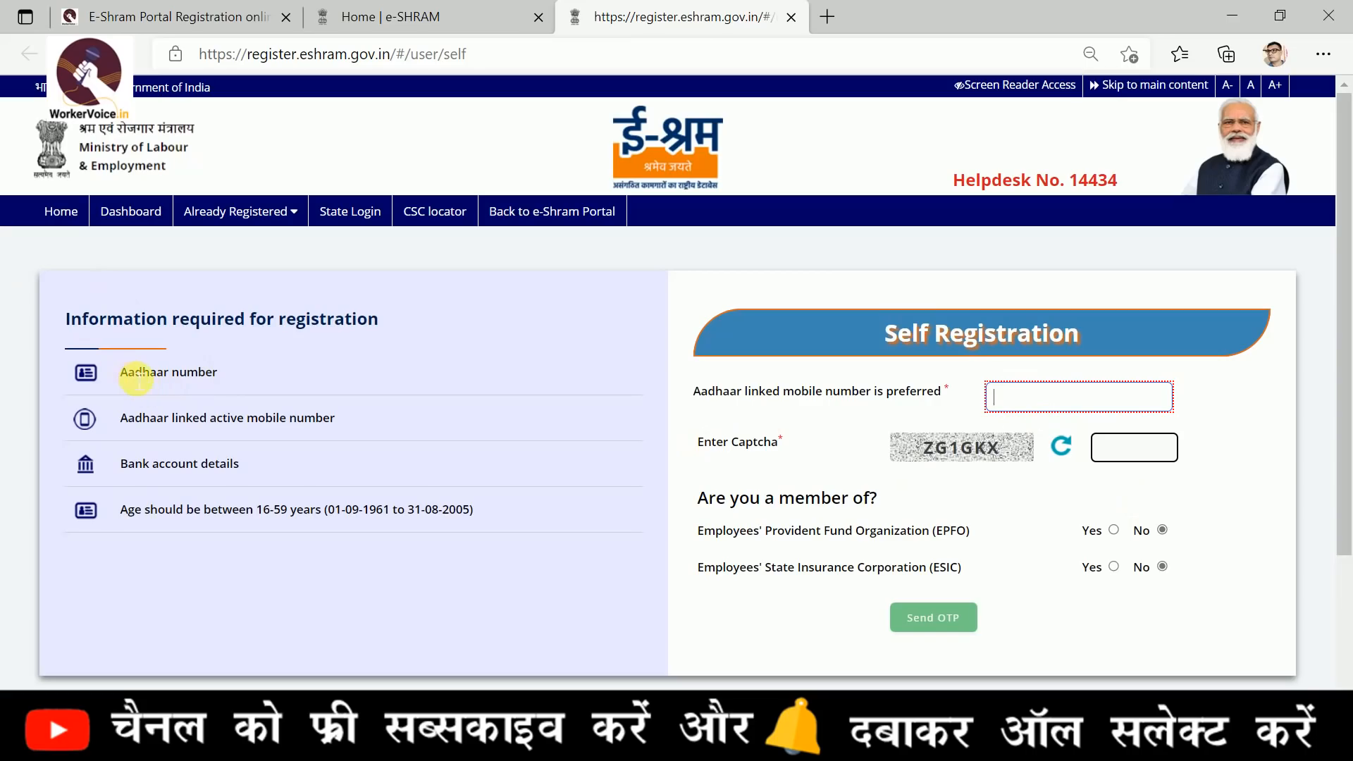
Examine the information required for registration and the EPFO and ESIC membership questions on the Self Registration form
{"action": "left_click_drag", "start_coordinate": [128, 373], "coordinate": [287, 370]}
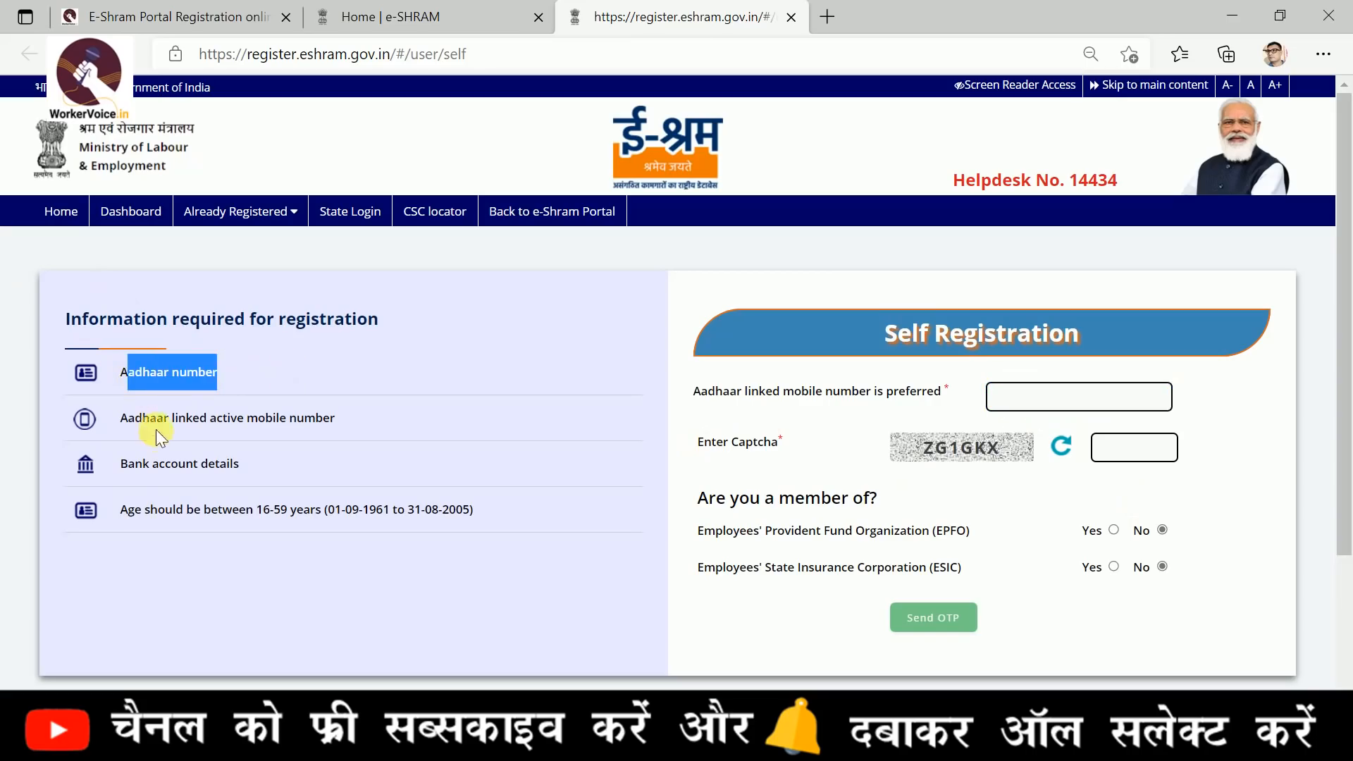
{"action": "left_click_drag", "start_coordinate": [127, 419], "coordinate": [352, 419]}
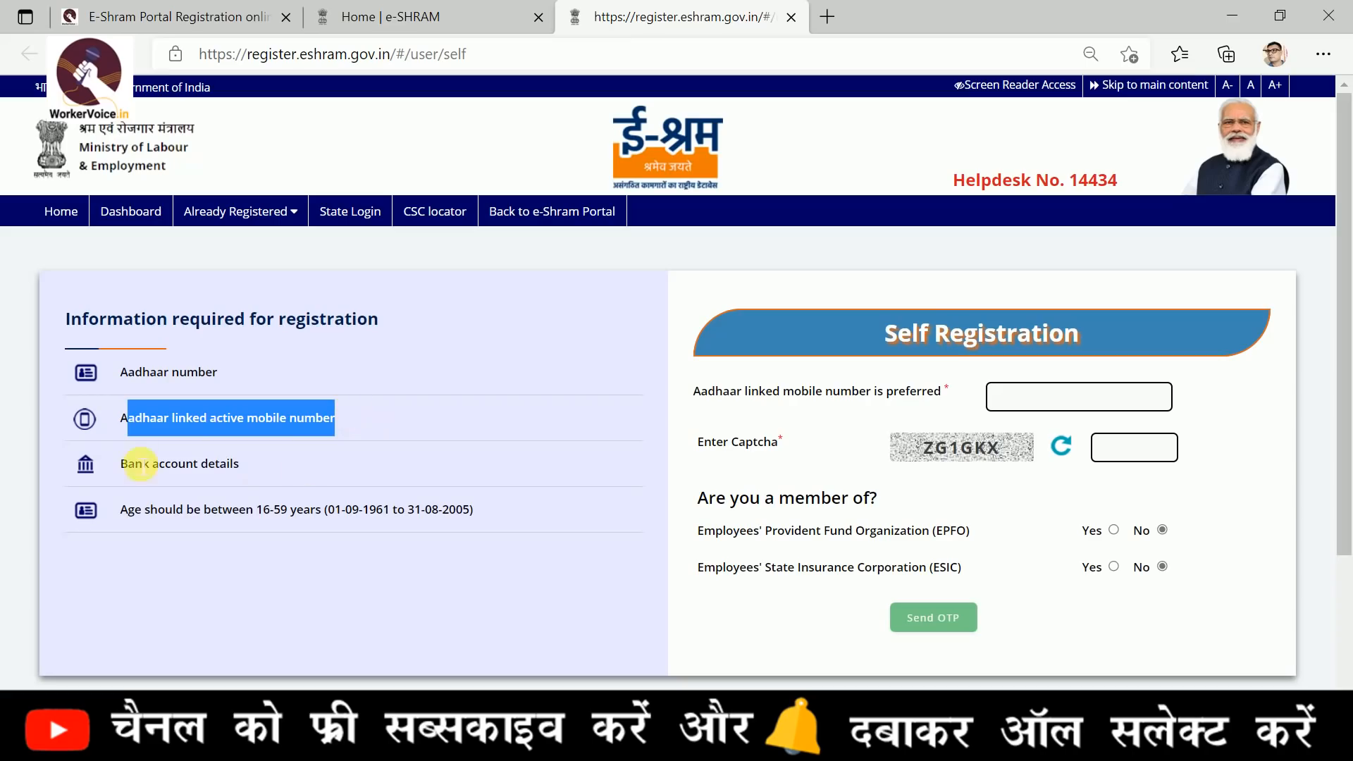
{"action": "left_click_drag", "start_coordinate": [118, 474], "coordinate": [264, 479]}
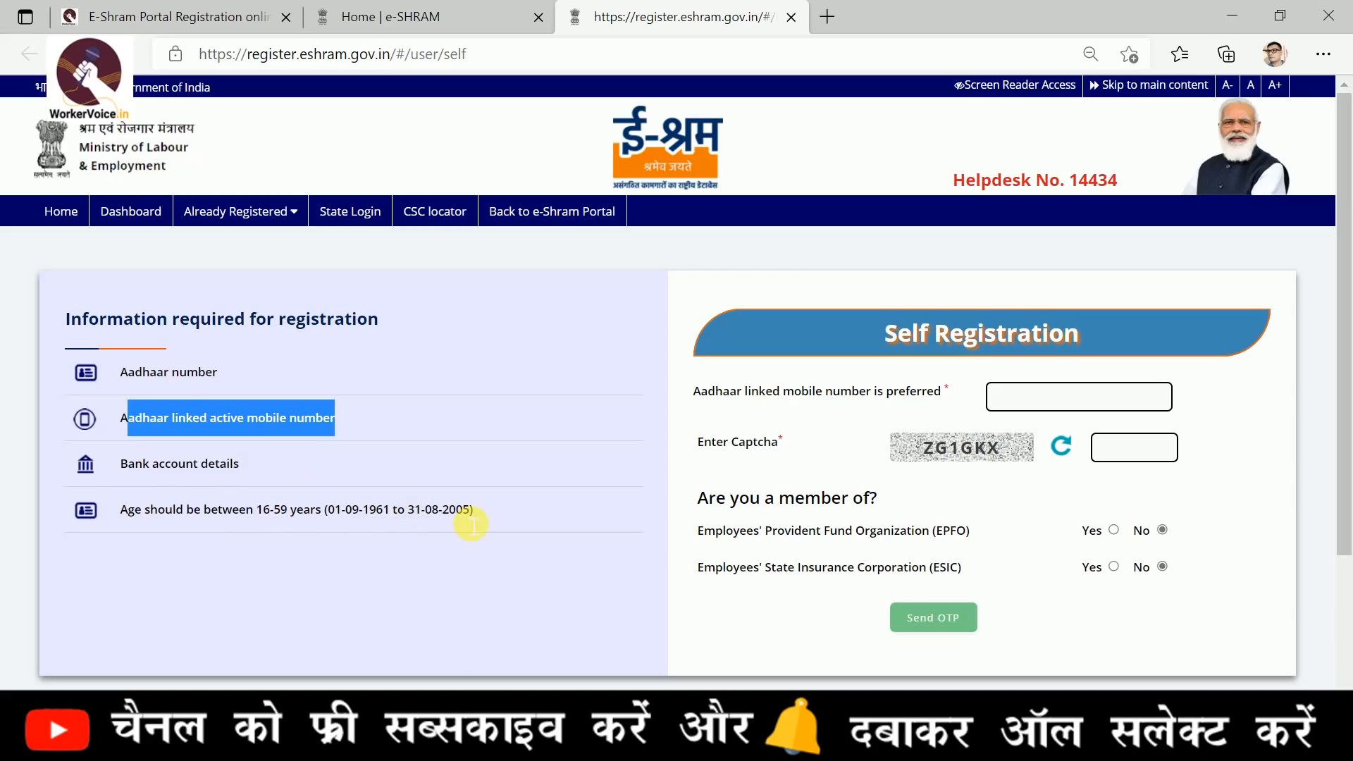
{"action": "left_click", "coordinate": [1110, 396]}
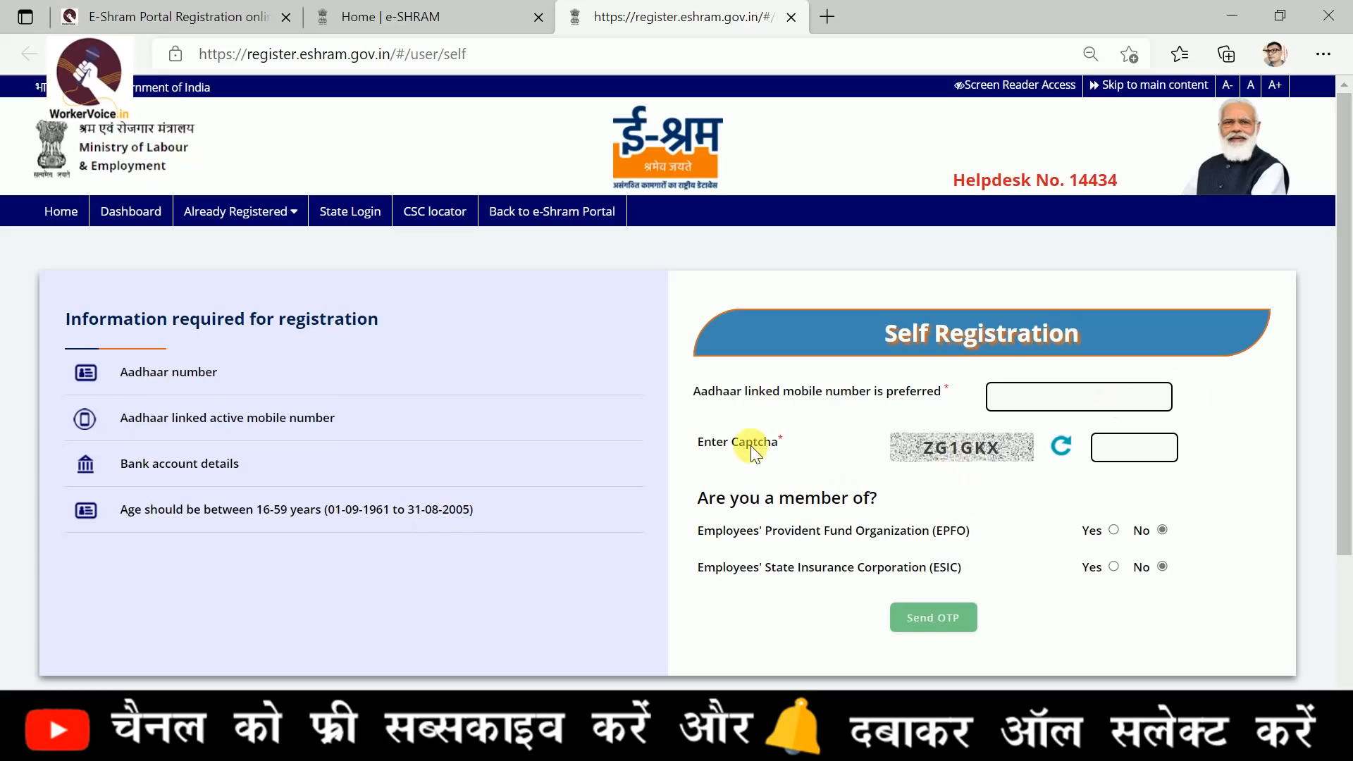
{"action": "left_click_drag", "start_coordinate": [715, 533], "coordinate": [978, 547]}
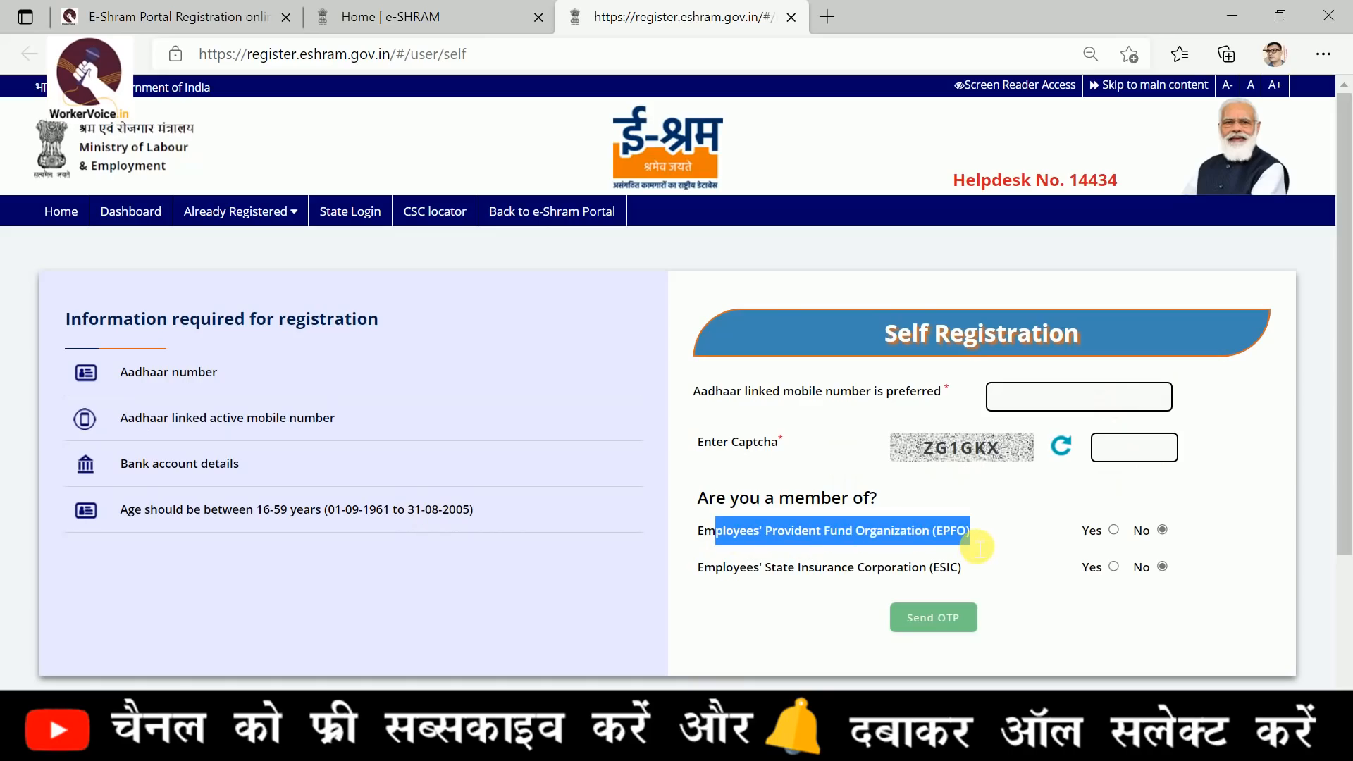
{"action": "left_click_drag", "start_coordinate": [763, 574], "coordinate": [987, 573]}
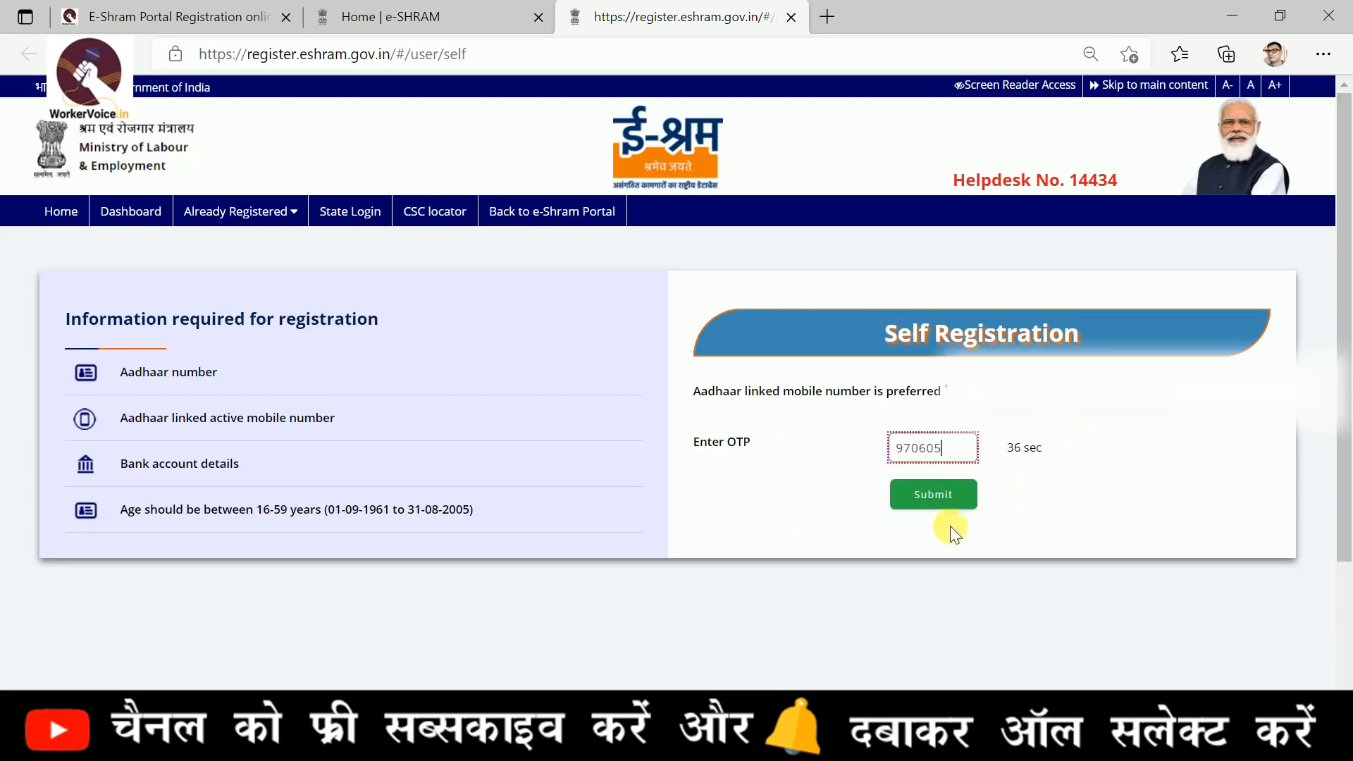
{"action": "left_click", "coordinate": [931, 497]}
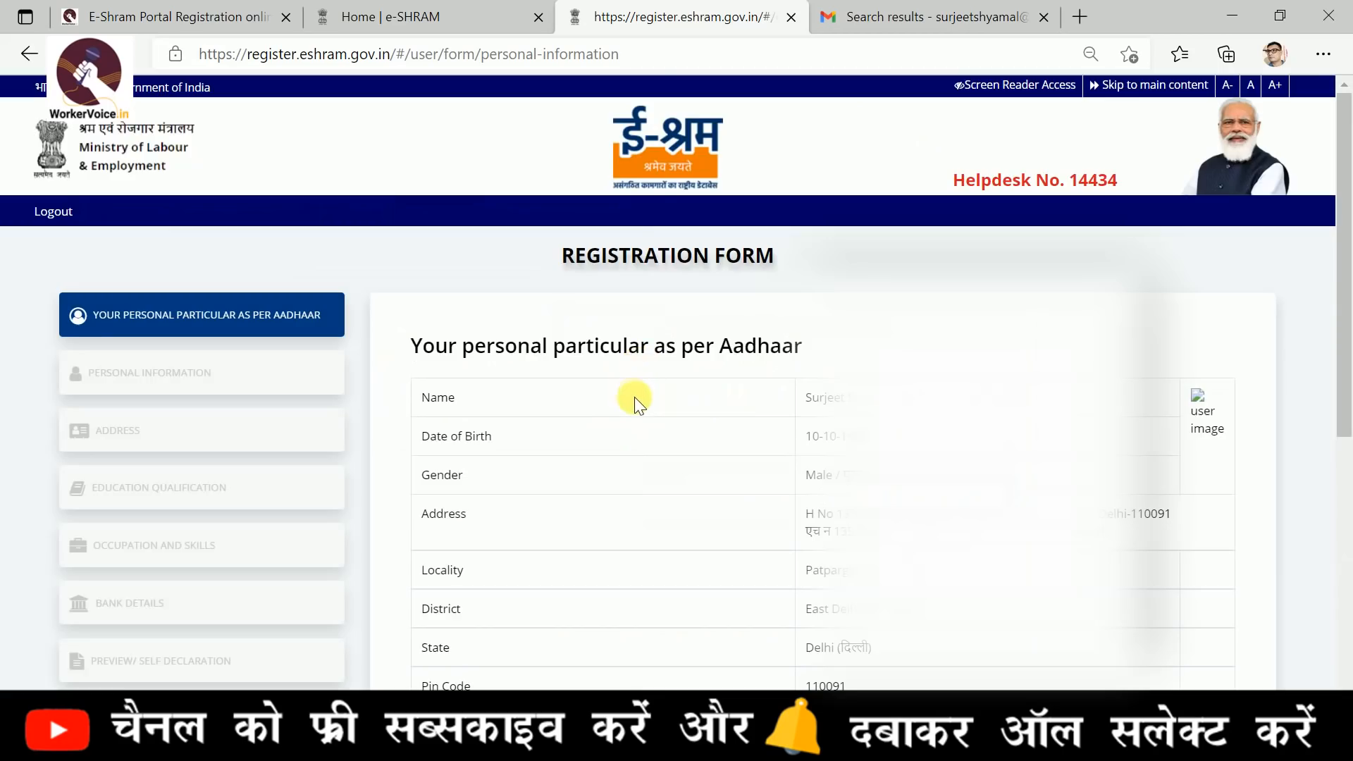
Review the personal particulars as per Aadhaar, including the linked bank, and continue to enter other details
{"action": "scroll", "coordinate": [634, 396], "scroll_direction": "down", "scroll_amount": 3}
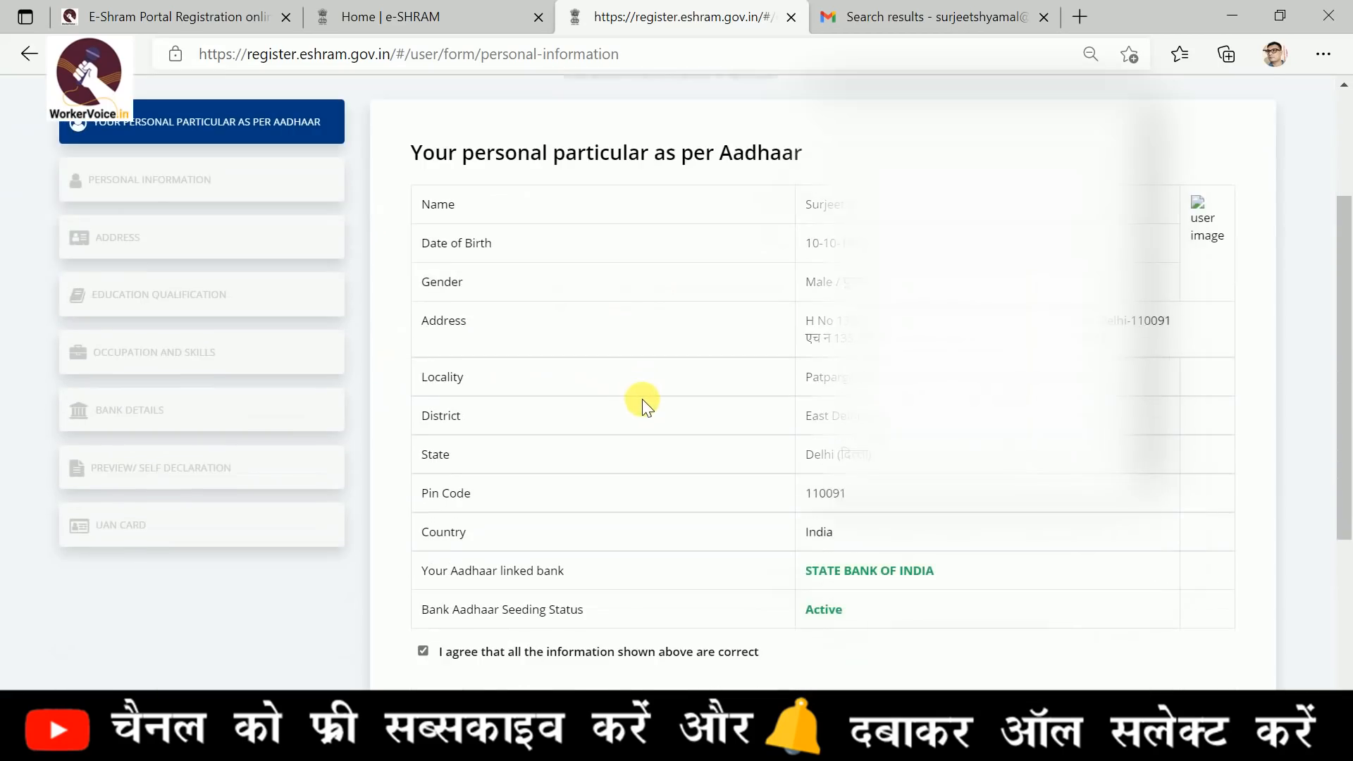
{"action": "scroll", "coordinate": [638, 400], "scroll_direction": "down", "scroll_amount": 1}
{"action": "scroll", "coordinate": [490, 484], "scroll_direction": "down", "scroll_amount": 1}
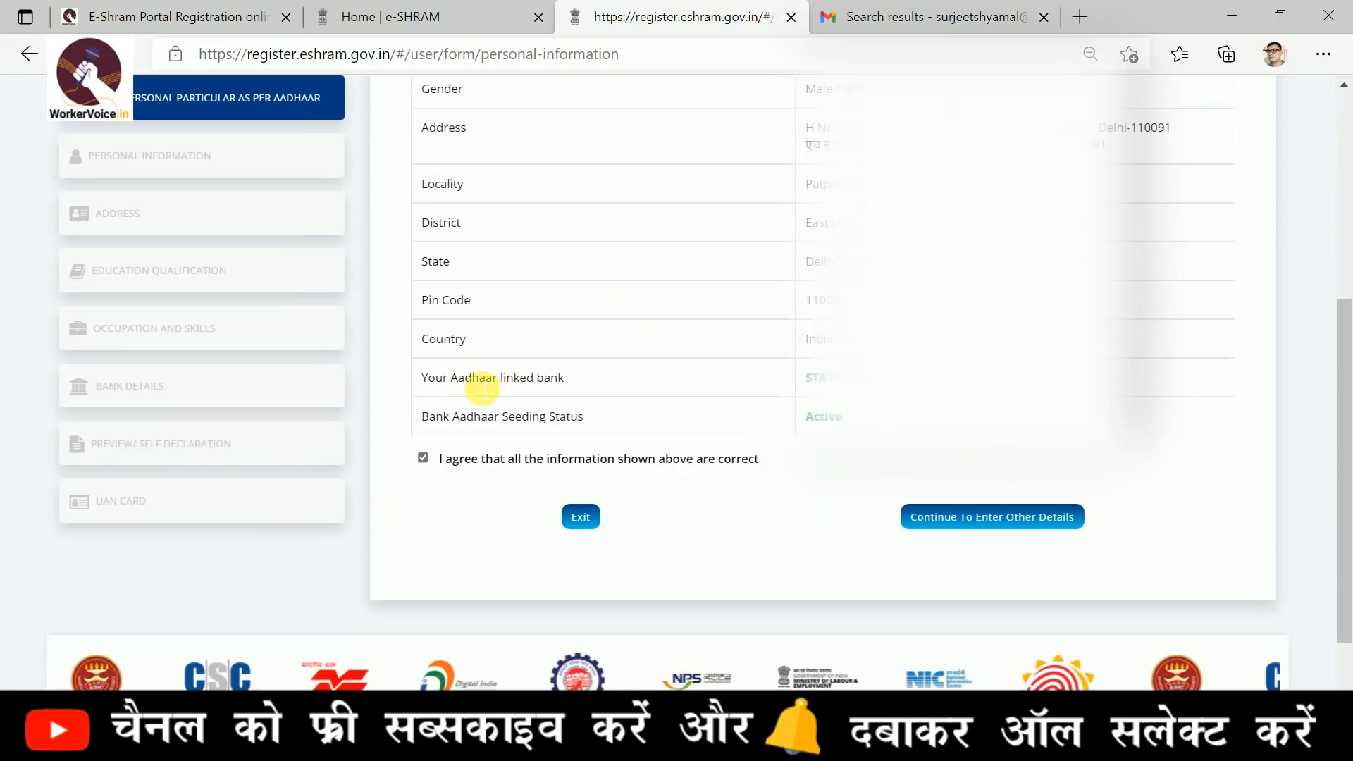
{"action": "left_click_drag", "start_coordinate": [563, 378], "coordinate": [458, 378]}
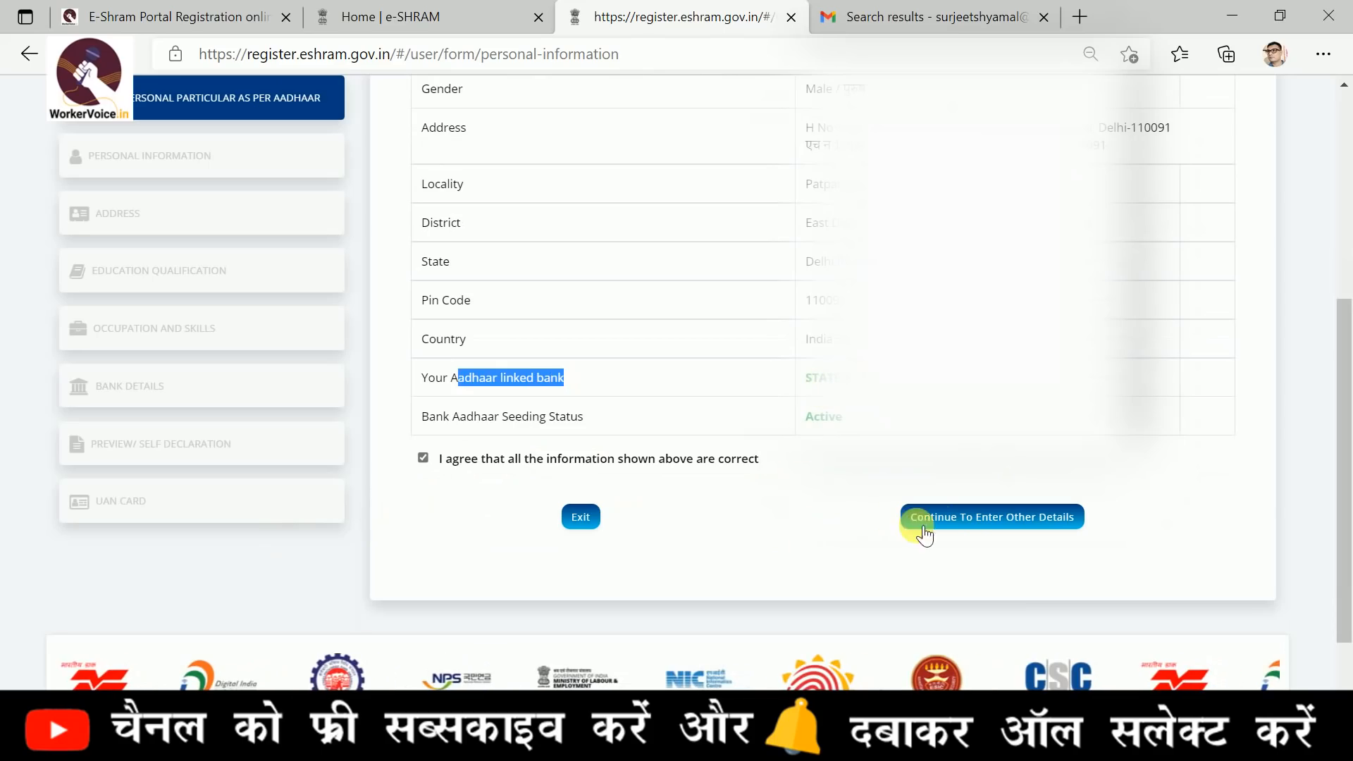
{"action": "left_click", "coordinate": [972, 522]}
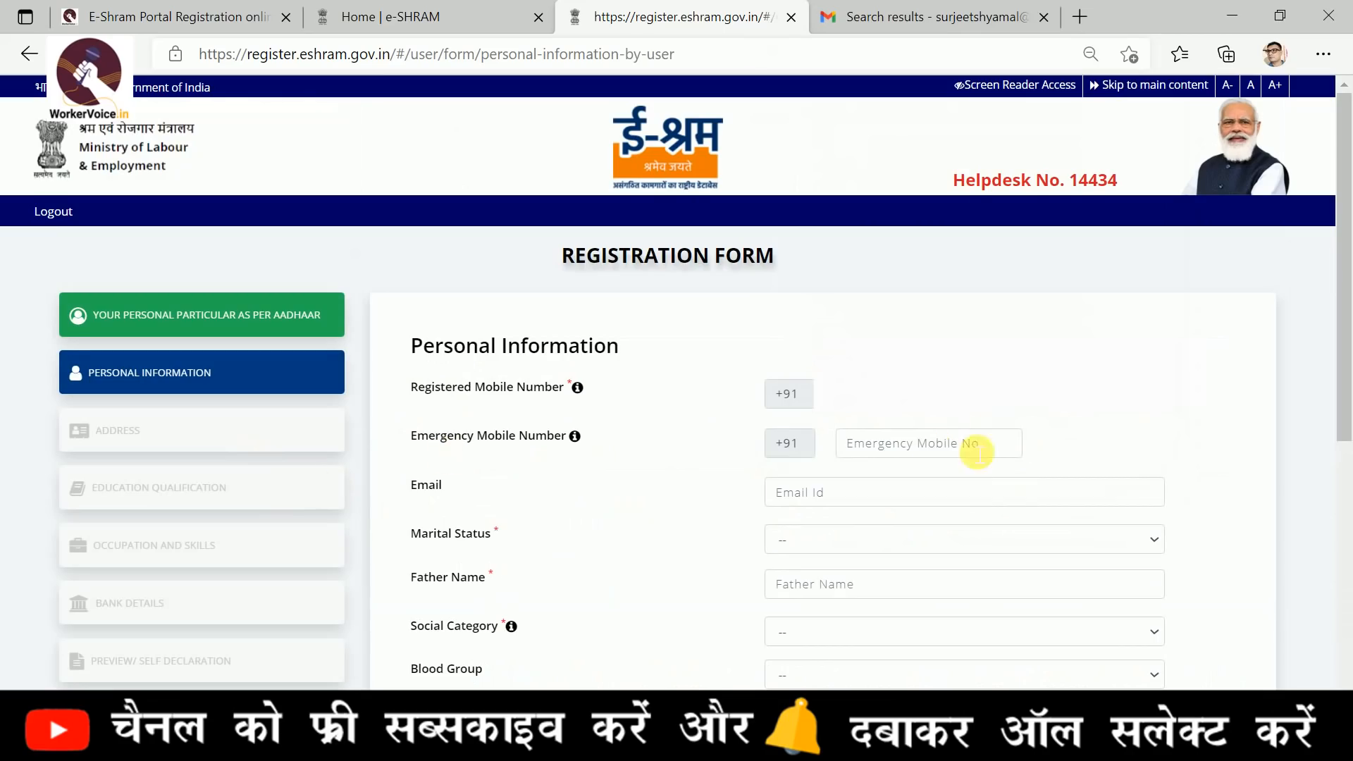
Examine the Personal Information fields, including the available options for marital status, social category and blood group
{"action": "scroll", "coordinate": [1011, 429], "scroll_direction": "down", "scroll_amount": 1}
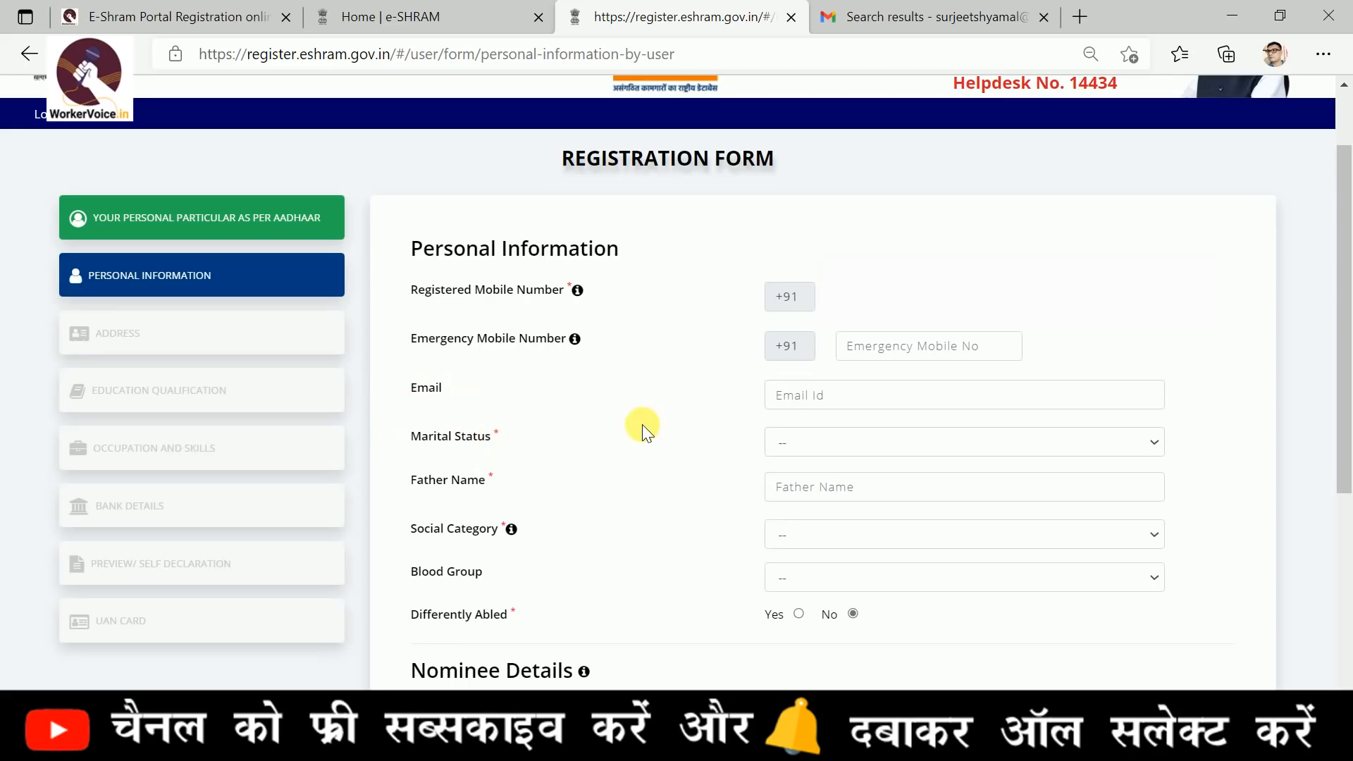
{"action": "left_click_drag", "start_coordinate": [393, 395], "coordinate": [445, 417]}
{"action": "left_click", "coordinate": [874, 441]}
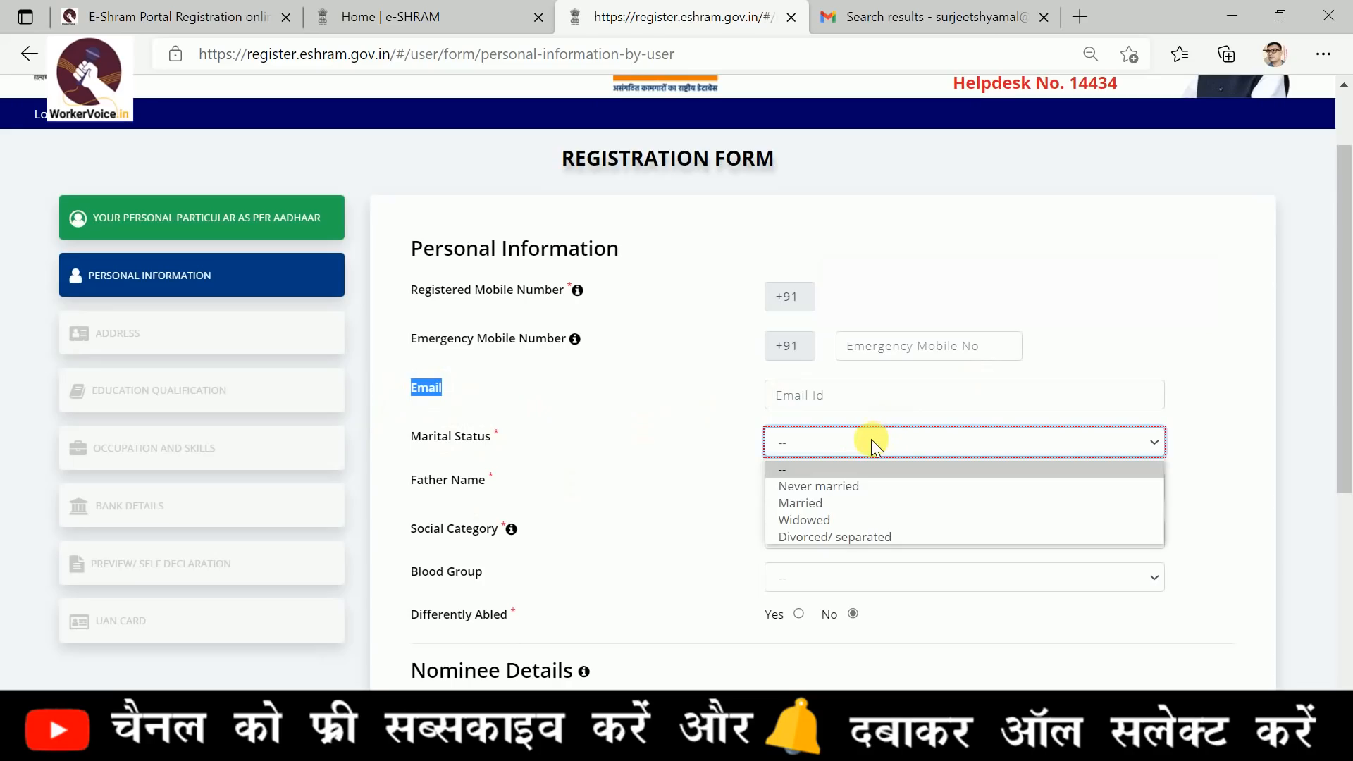
{"action": "left_click", "coordinate": [713, 520]}
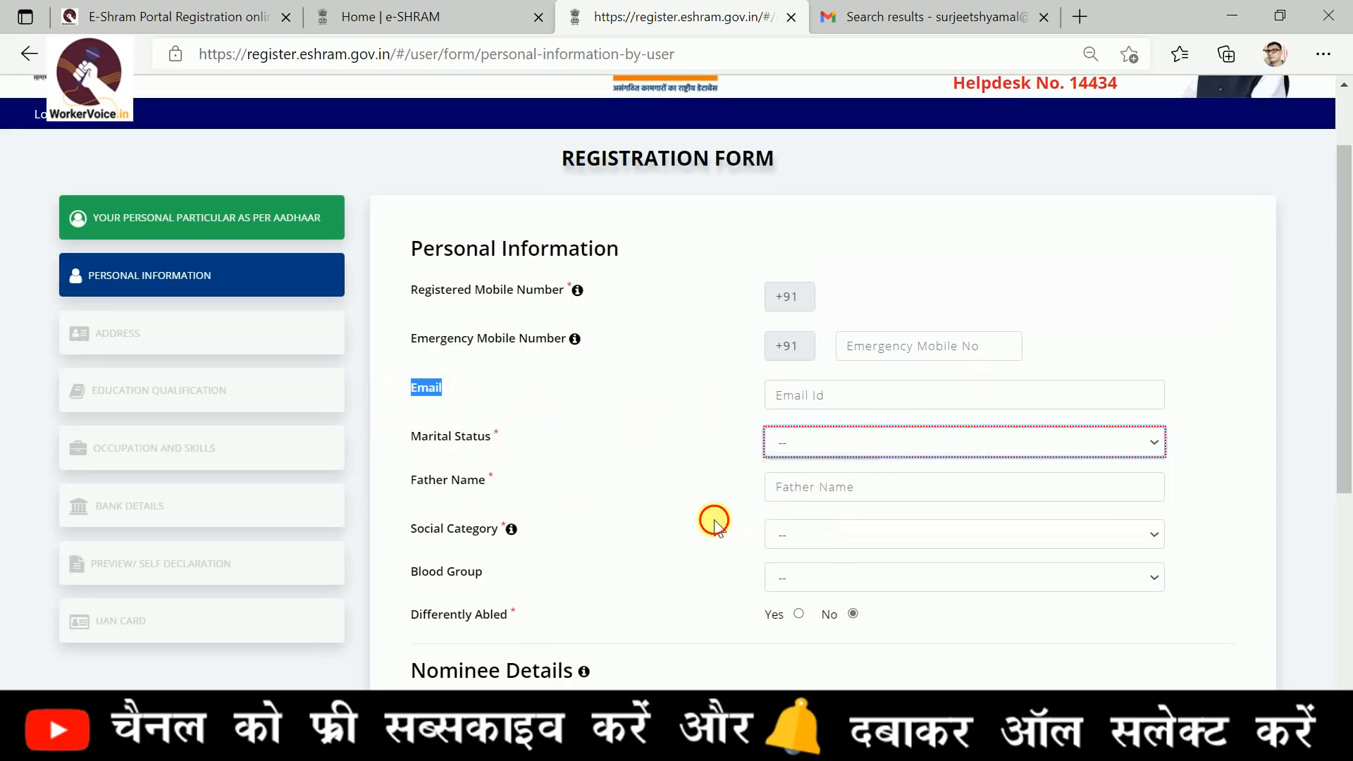
{"action": "scroll", "coordinate": [714, 525], "scroll_direction": "down", "scroll_amount": 1}
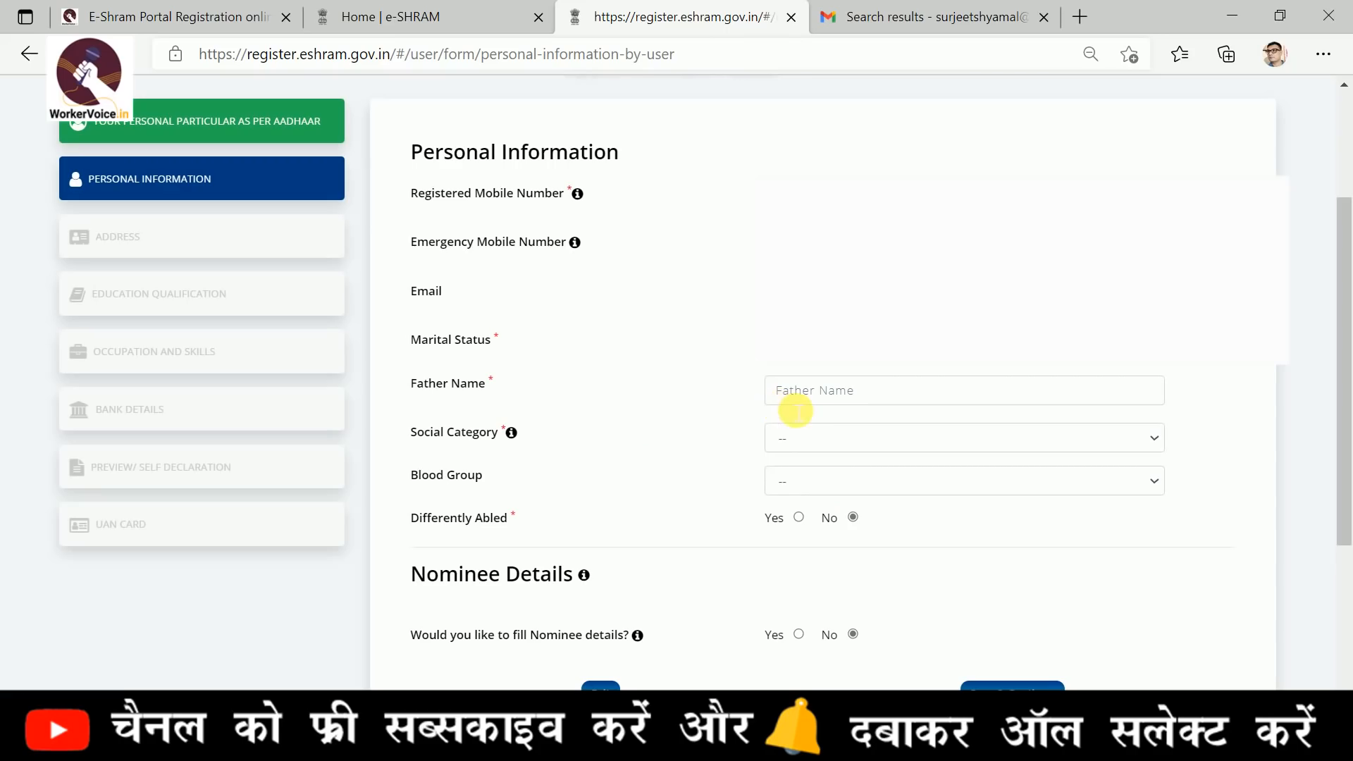
{"action": "left_click", "coordinate": [864, 442]}
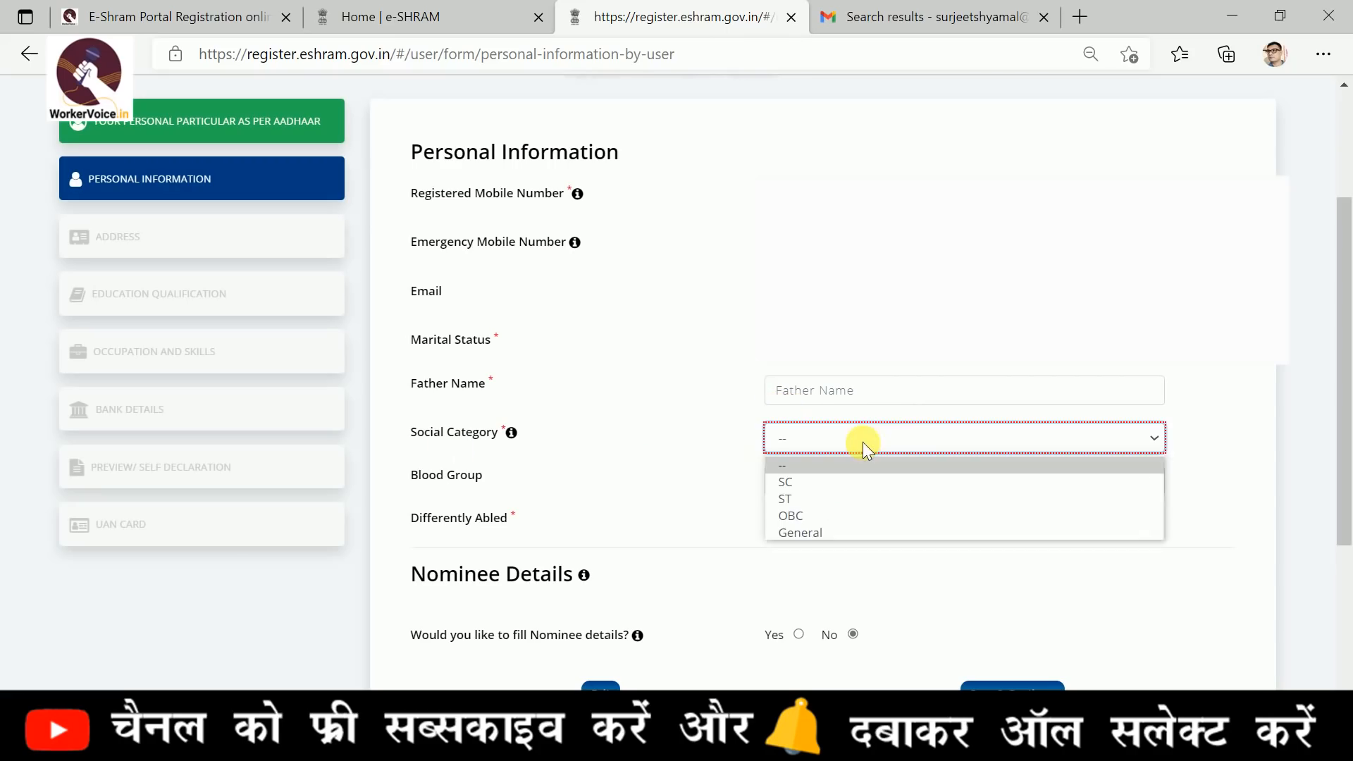
{"action": "left_click", "coordinate": [659, 475]}
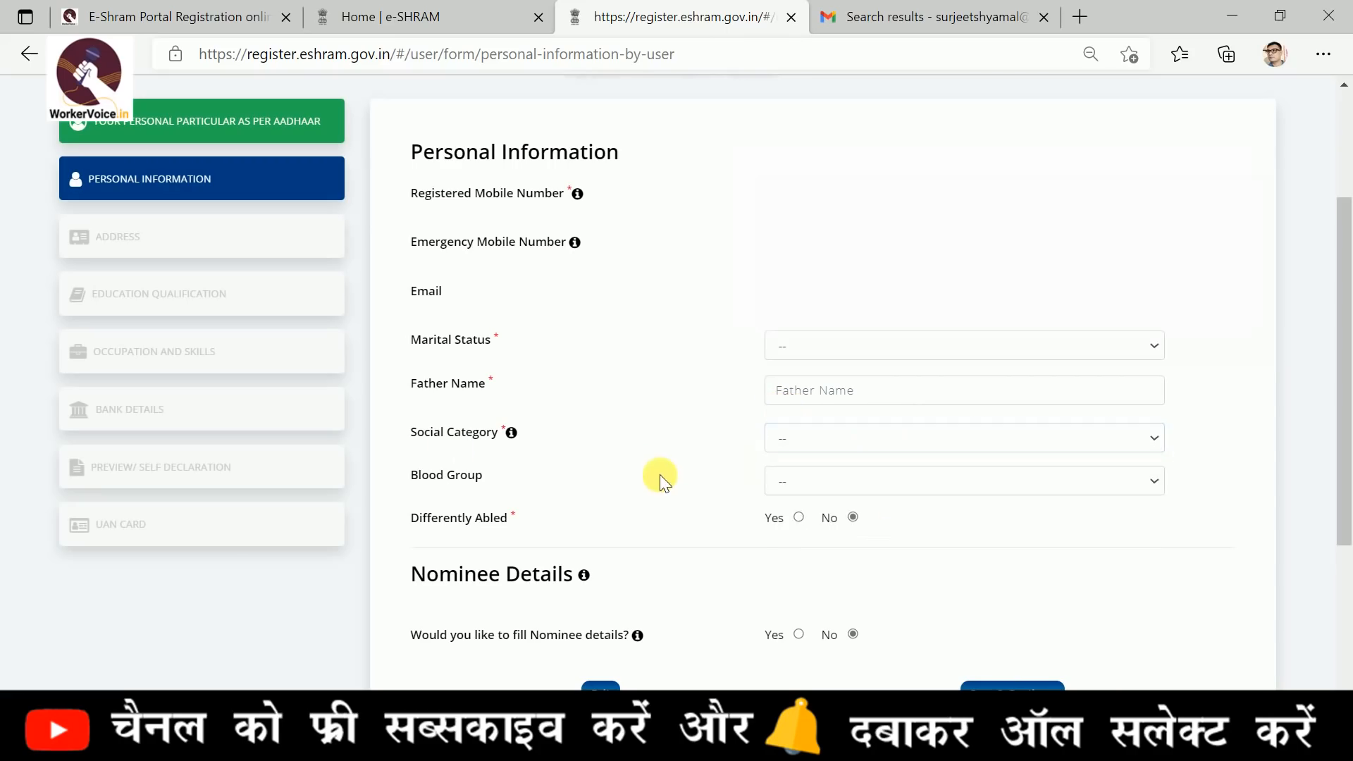
{"action": "scroll", "coordinate": [659, 473], "scroll_direction": "down", "scroll_amount": 1}
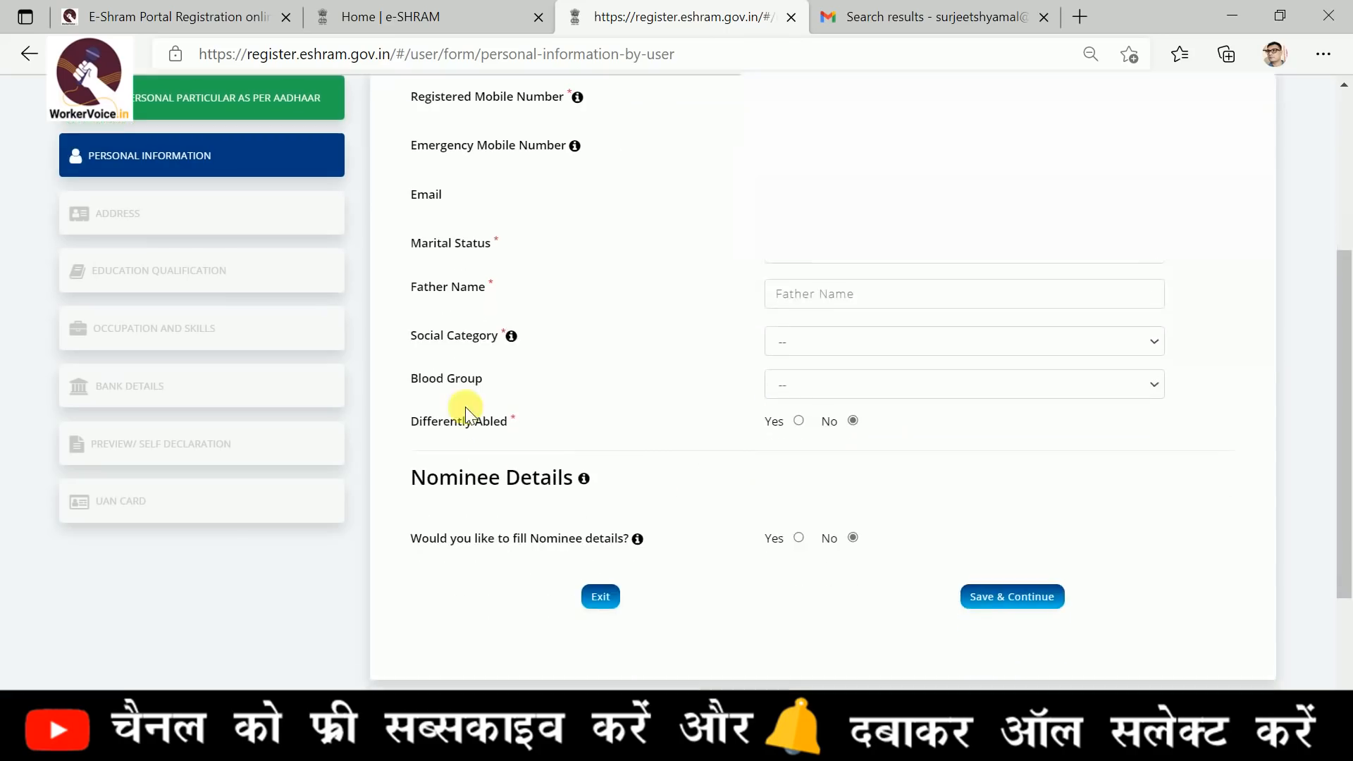
{"action": "left_click", "coordinate": [885, 381]}
{"action": "left_click", "coordinate": [560, 393]}
{"action": "scroll", "coordinate": [889, 429], "scroll_direction": "down", "scroll_amount": 1}
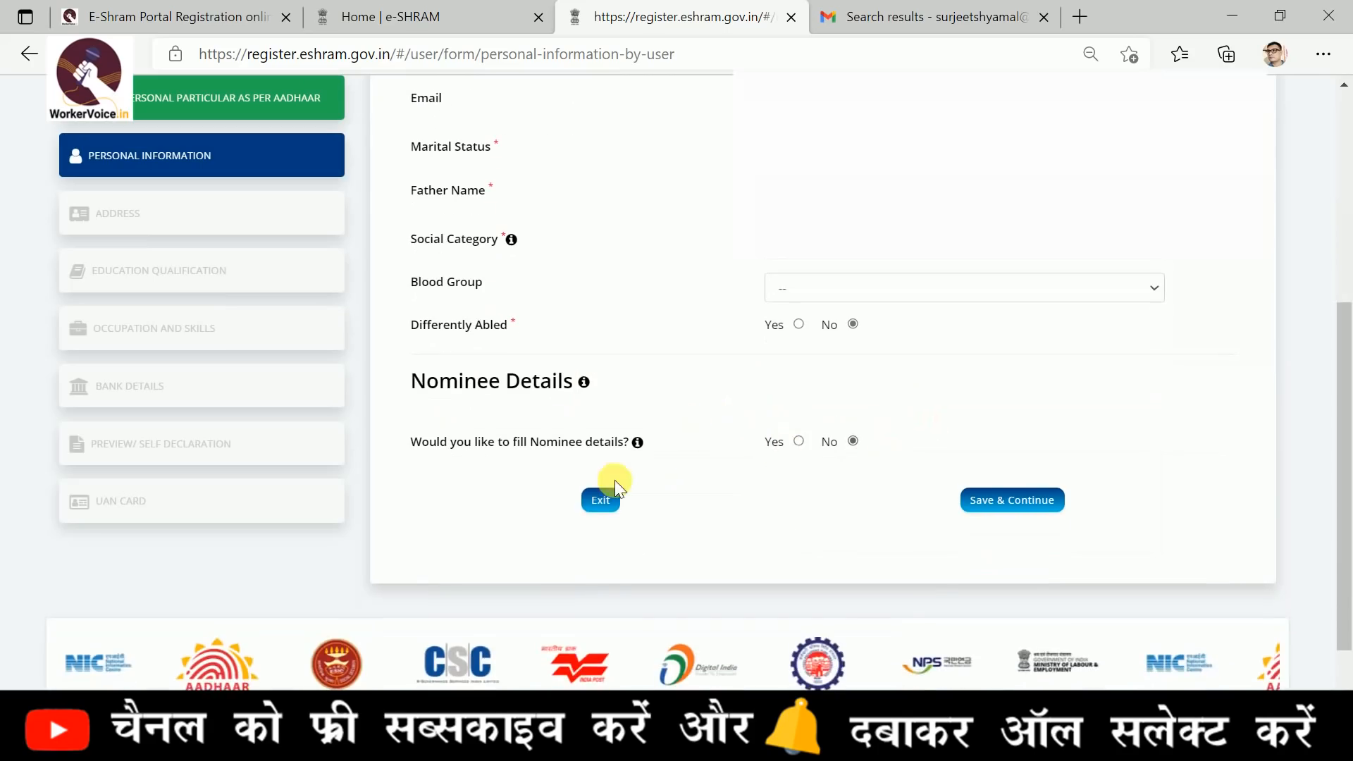
Choose Yes for filling in nominee details, set the nominee's gender to Female, and check the relationship options
{"action": "left_click", "coordinate": [797, 441]}
{"action": "scroll", "coordinate": [666, 505], "scroll_direction": "down", "scroll_amount": 1}
{"action": "scroll", "coordinate": [667, 504], "scroll_direction": "down", "scroll_amount": 1}
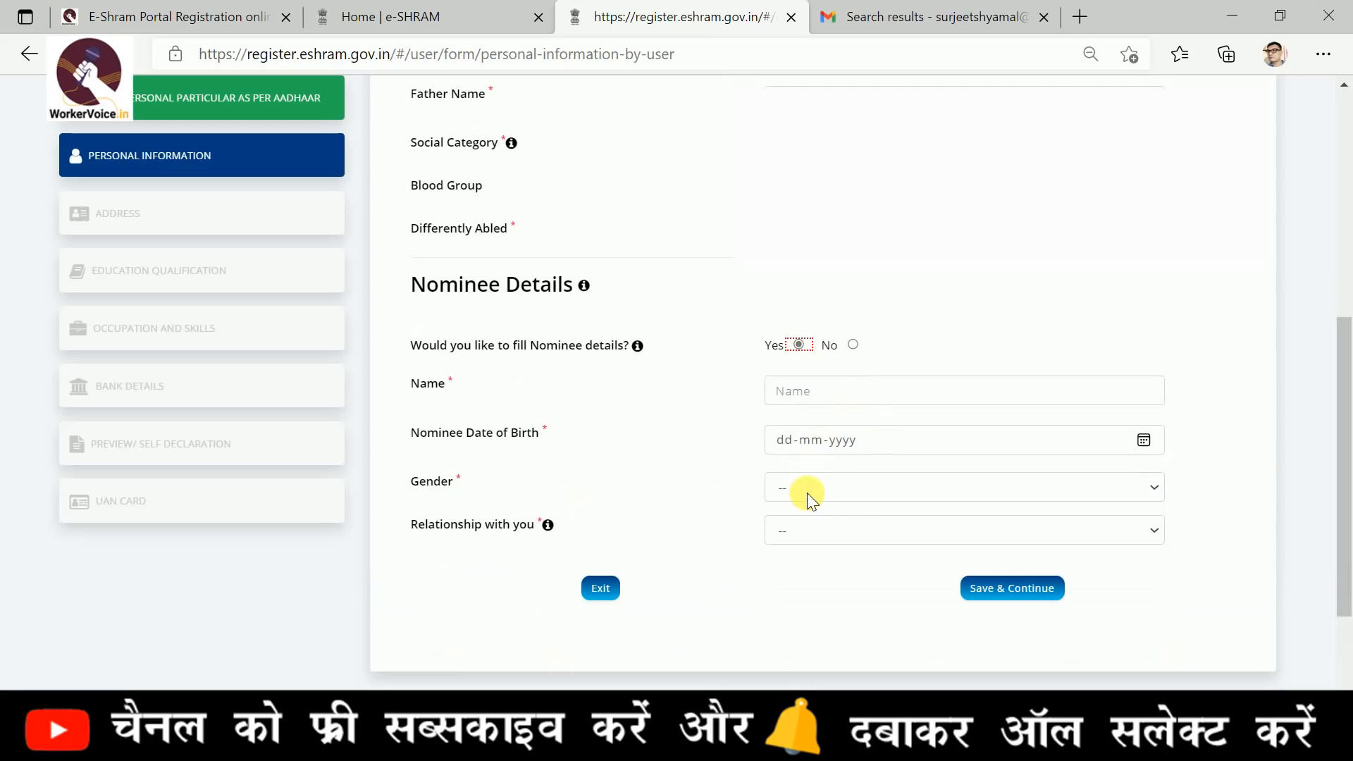
{"action": "left_click", "coordinate": [840, 534]}
{"action": "left_click", "coordinate": [846, 522]}
{"action": "left_click", "coordinate": [848, 496]}
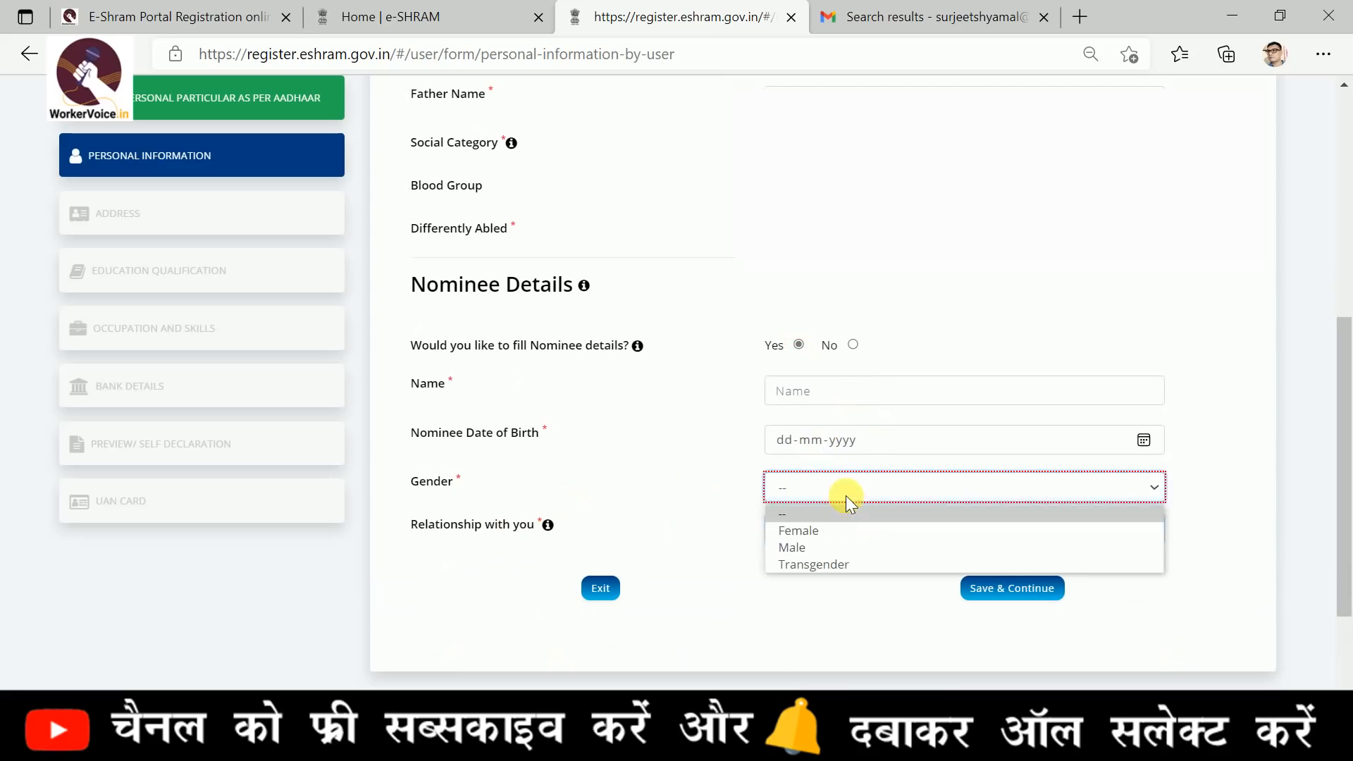
{"action": "left_click", "coordinate": [840, 530]}
{"action": "left_click", "coordinate": [877, 538]}
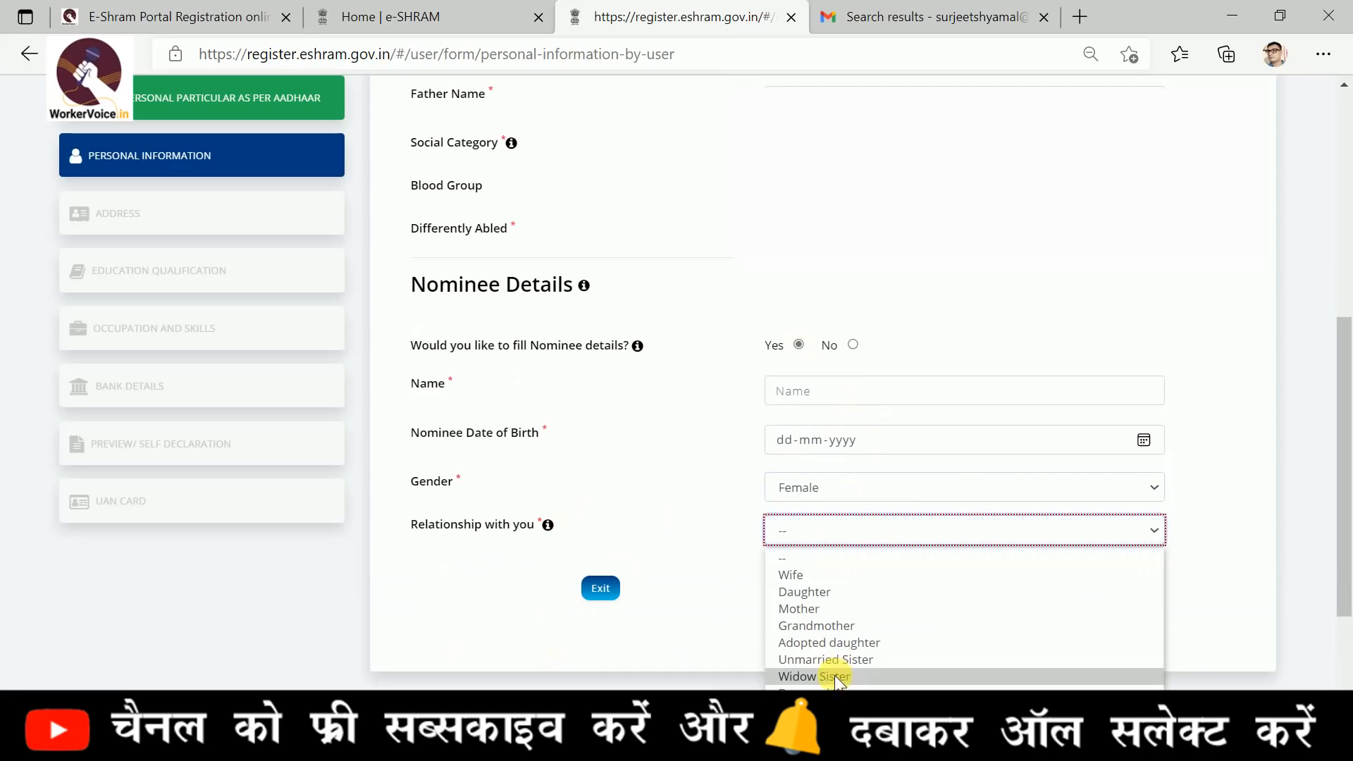
{"action": "left_click", "coordinate": [713, 602]}
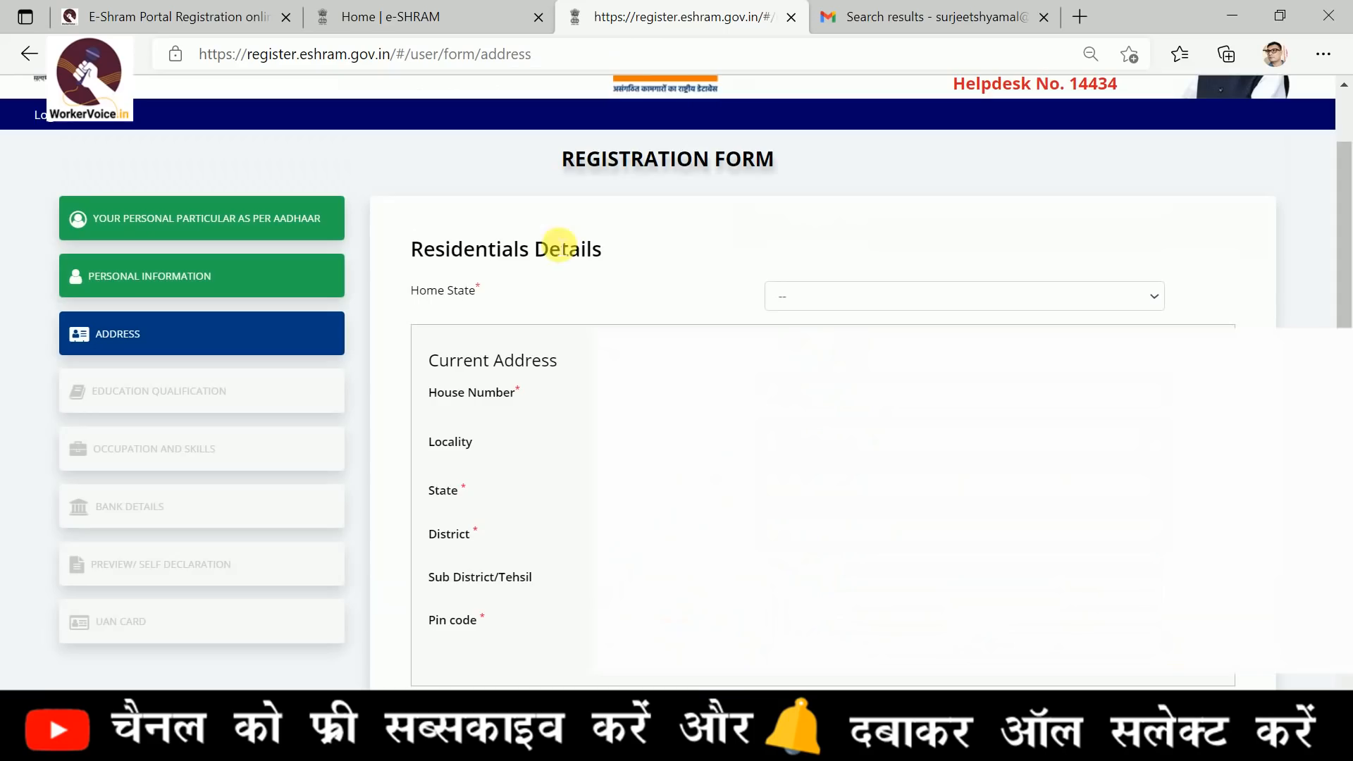
Set the Home State in the residential details to BIHAR
{"action": "left_click_drag", "start_coordinate": [436, 253], "coordinate": [561, 255]}
{"action": "scroll", "coordinate": [589, 384], "scroll_direction": "down", "scroll_amount": 1}
{"action": "scroll", "coordinate": [589, 384], "scroll_direction": "down", "scroll_amount": 1}
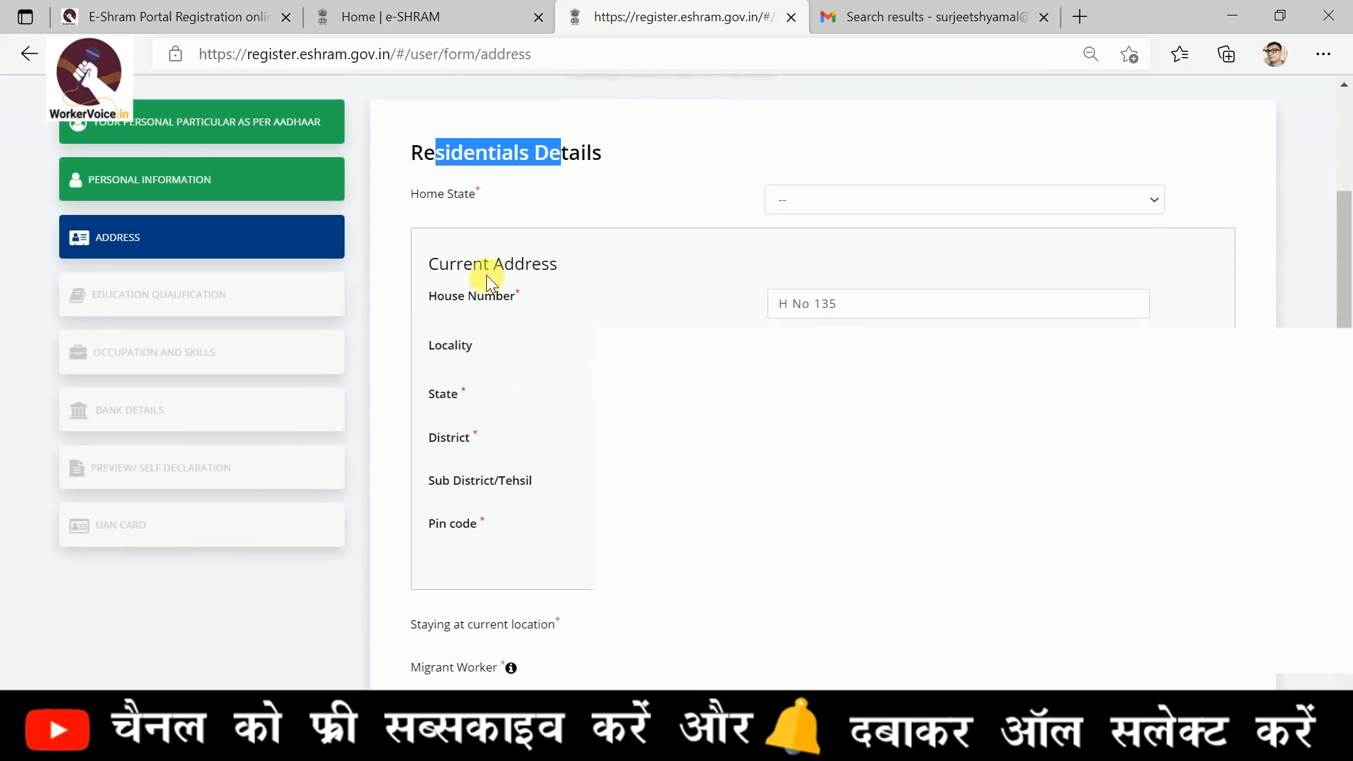
{"action": "left_click", "coordinate": [882, 200]}
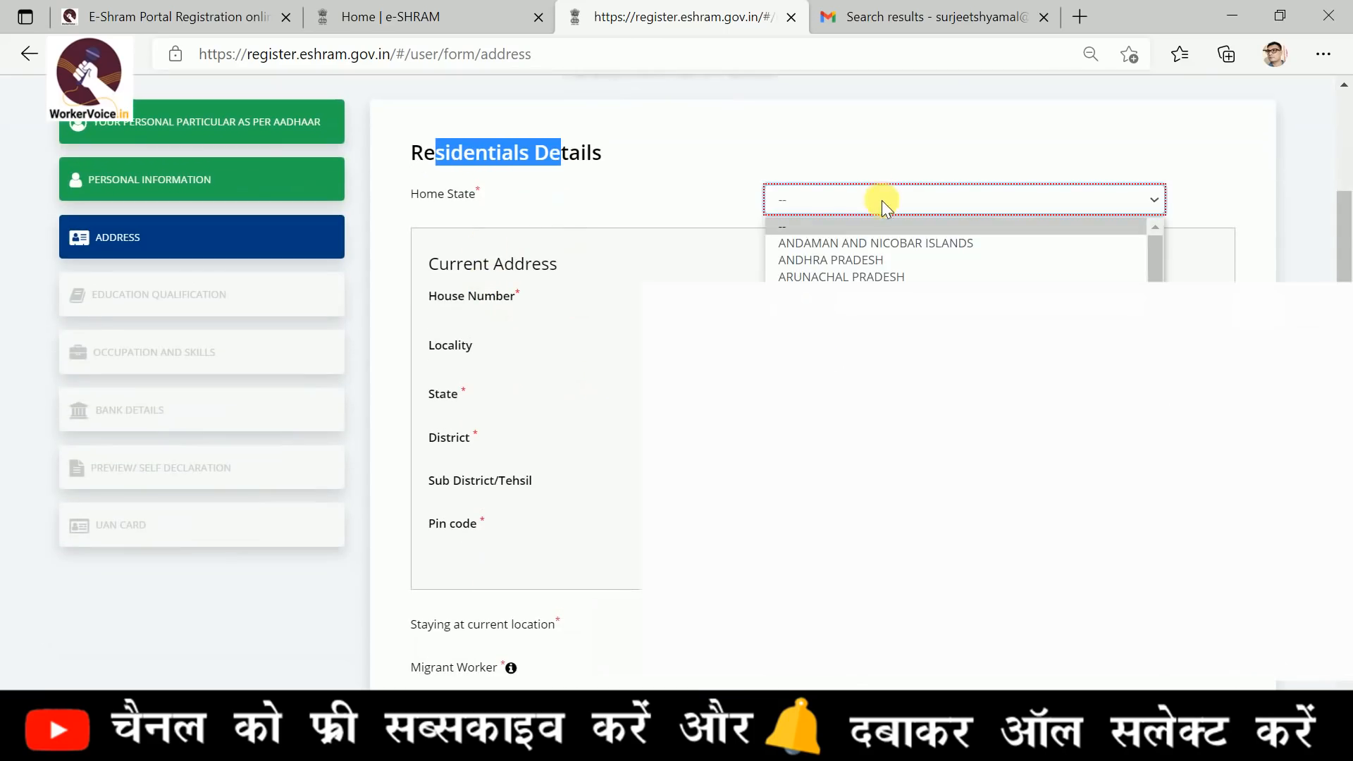
{"action": "left_click", "coordinate": [810, 310]}
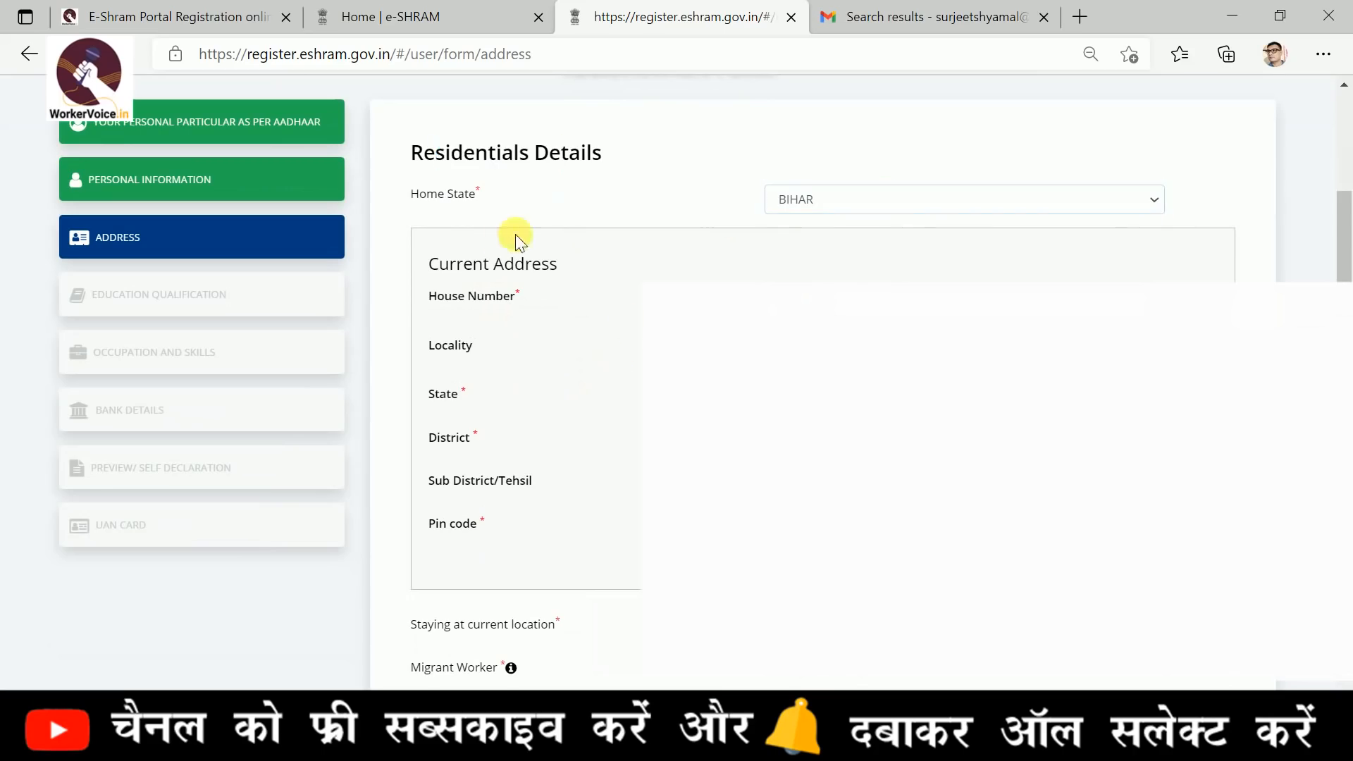
Review the current address fields and set the time staying at the current location to 10-15 years
{"action": "triple_click", "coordinate": [437, 263]}
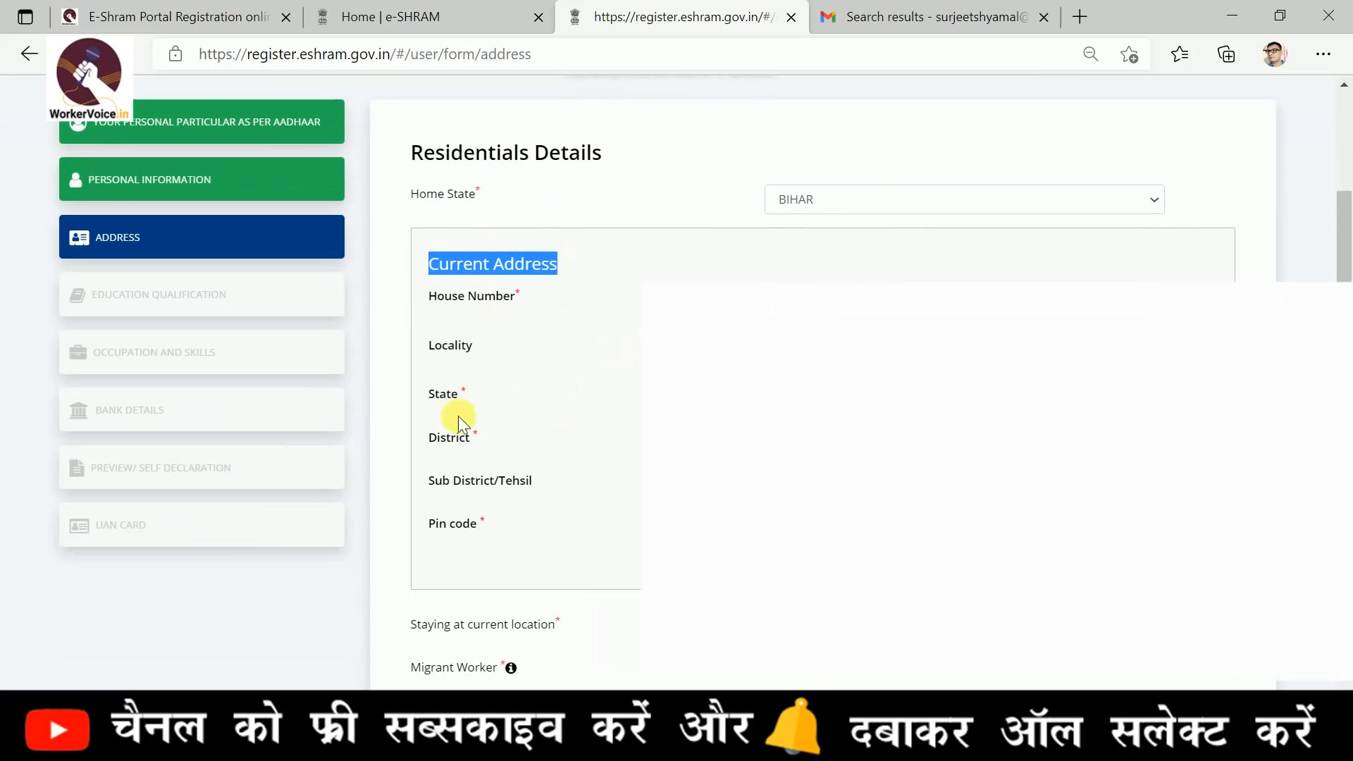
{"action": "scroll", "coordinate": [562, 411], "scroll_direction": "down", "scroll_amount": 1}
{"action": "scroll", "coordinate": [565, 391], "scroll_direction": "down", "scroll_amount": 2}
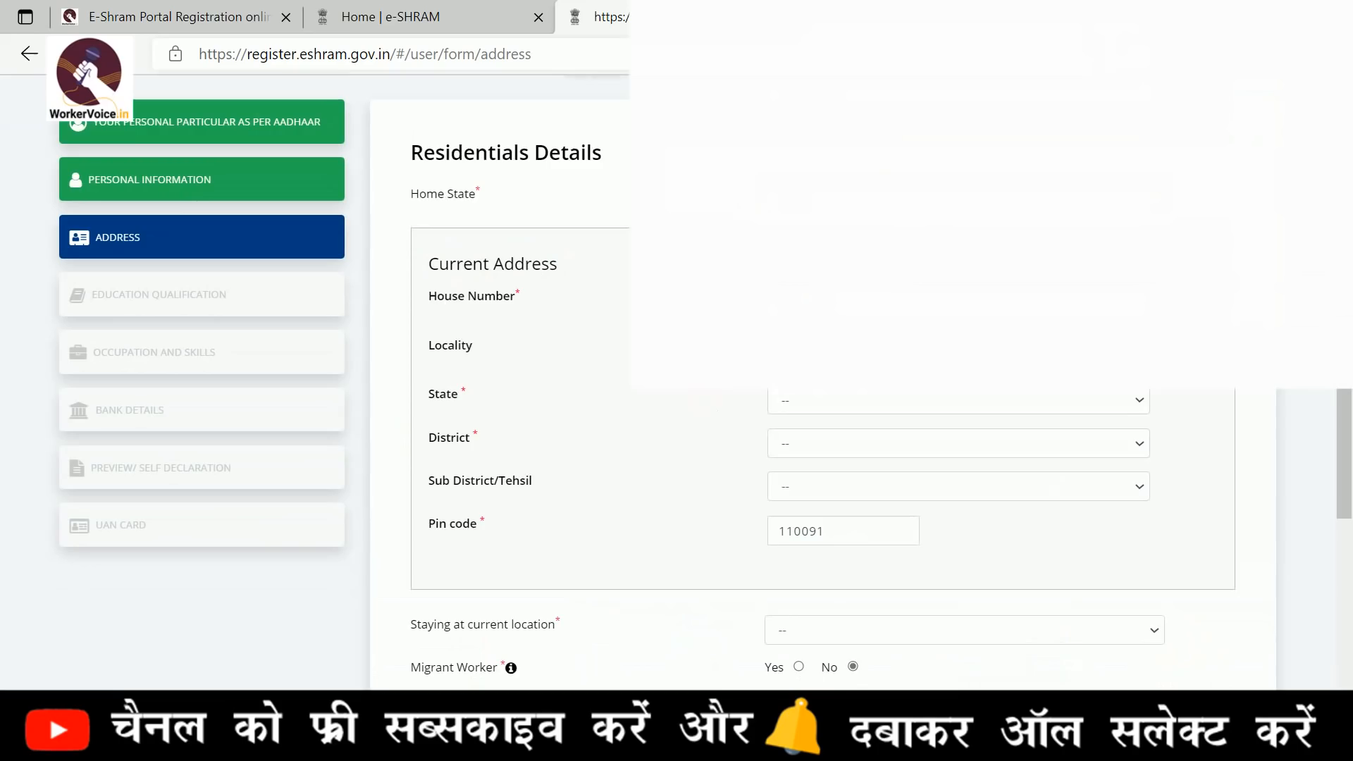
{"action": "scroll", "coordinate": [776, 420], "scroll_direction": "down", "scroll_amount": 2}
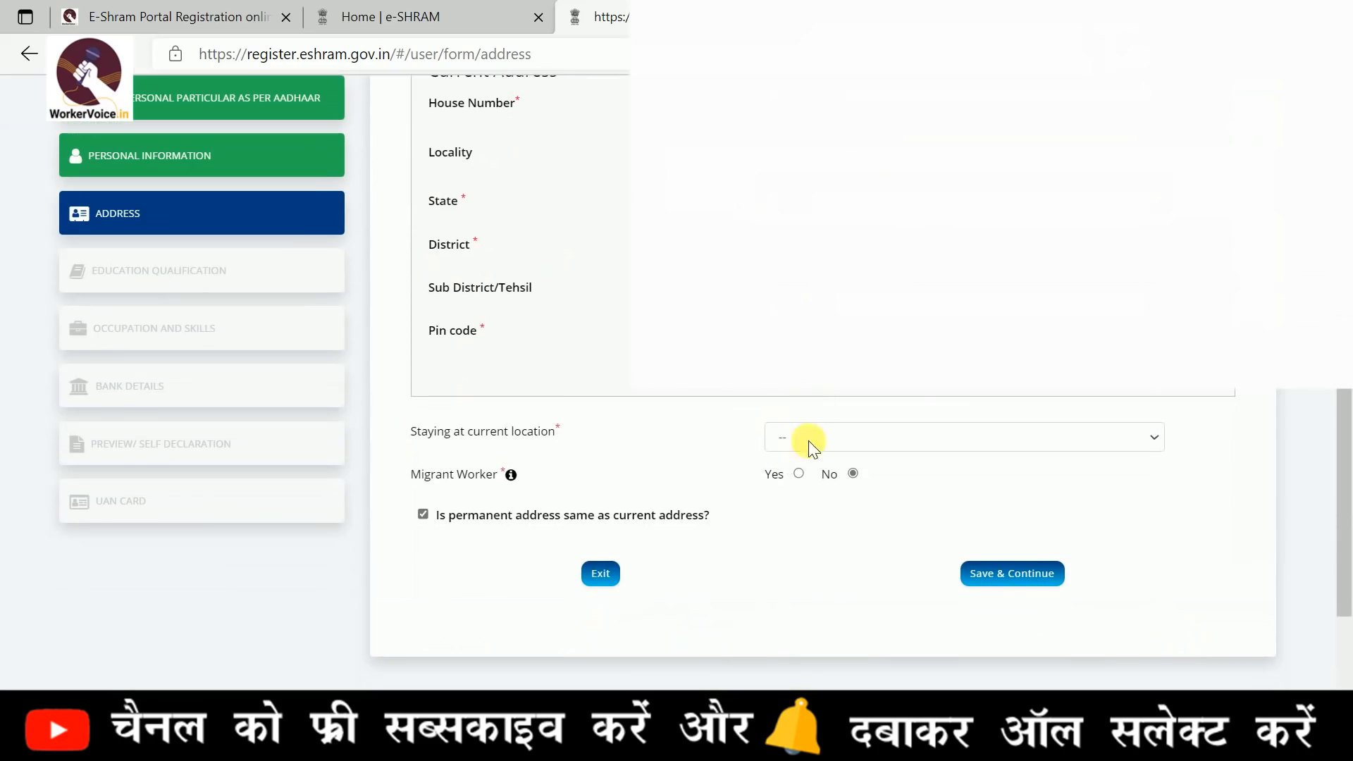
{"action": "scroll", "coordinate": [670, 451], "scroll_direction": "up", "scroll_amount": 2}
{"action": "scroll", "coordinate": [670, 451], "scroll_direction": "down", "scroll_amount": 2}
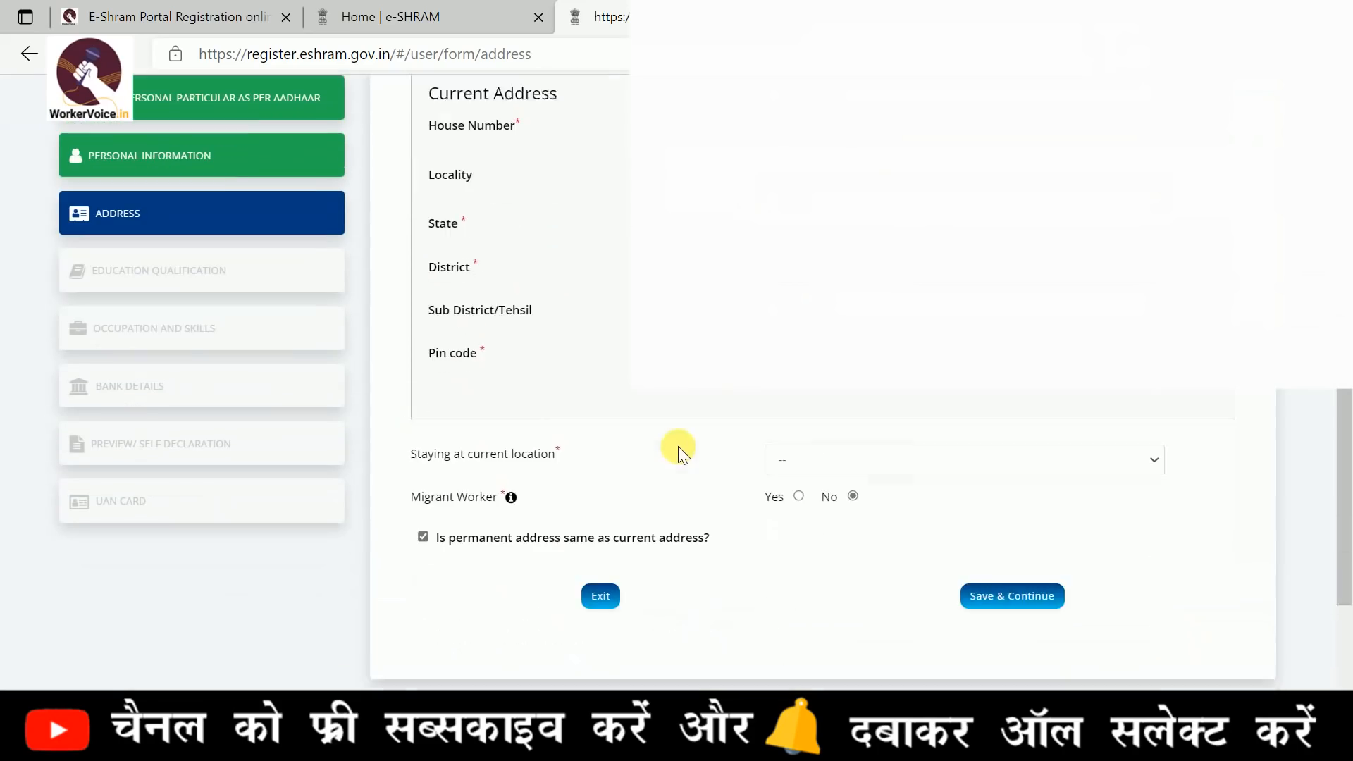
{"action": "left_click", "coordinate": [843, 443]}
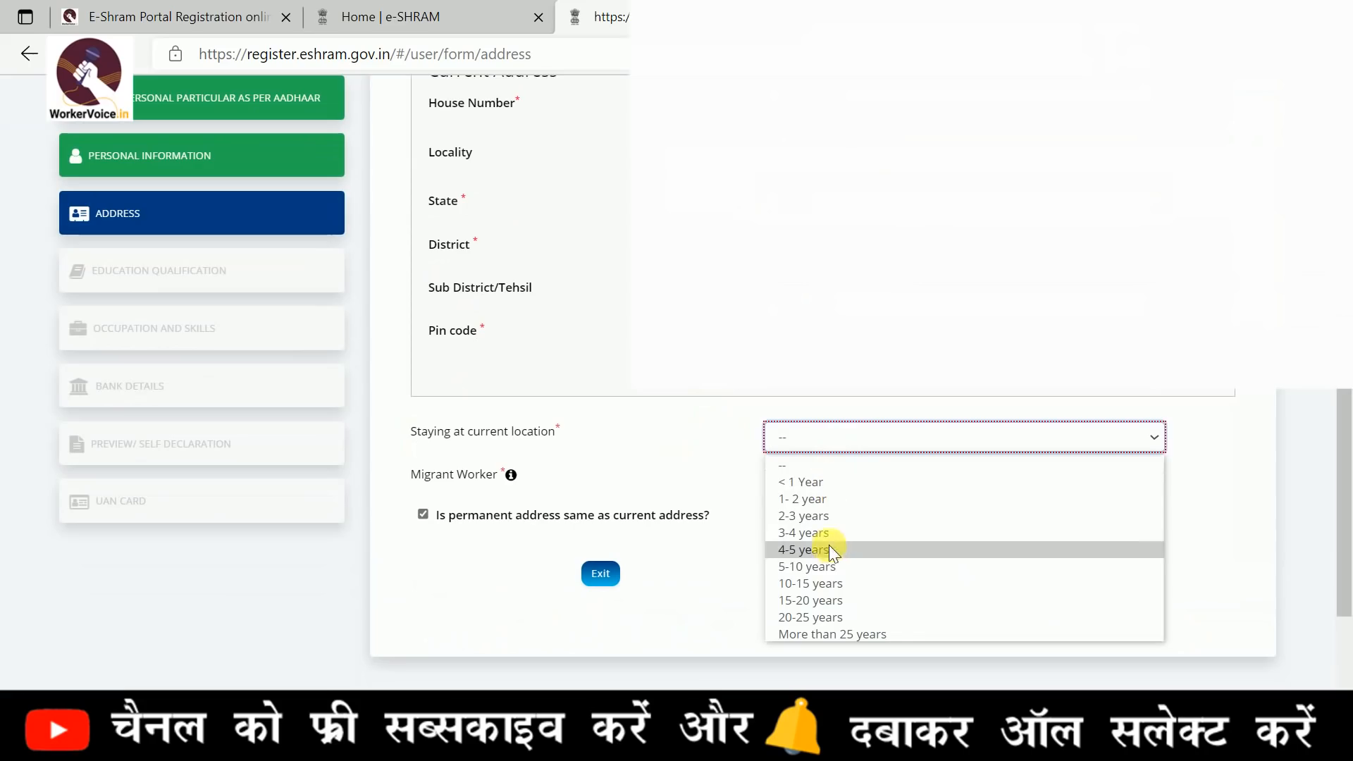
{"action": "left_click", "coordinate": [826, 577]}
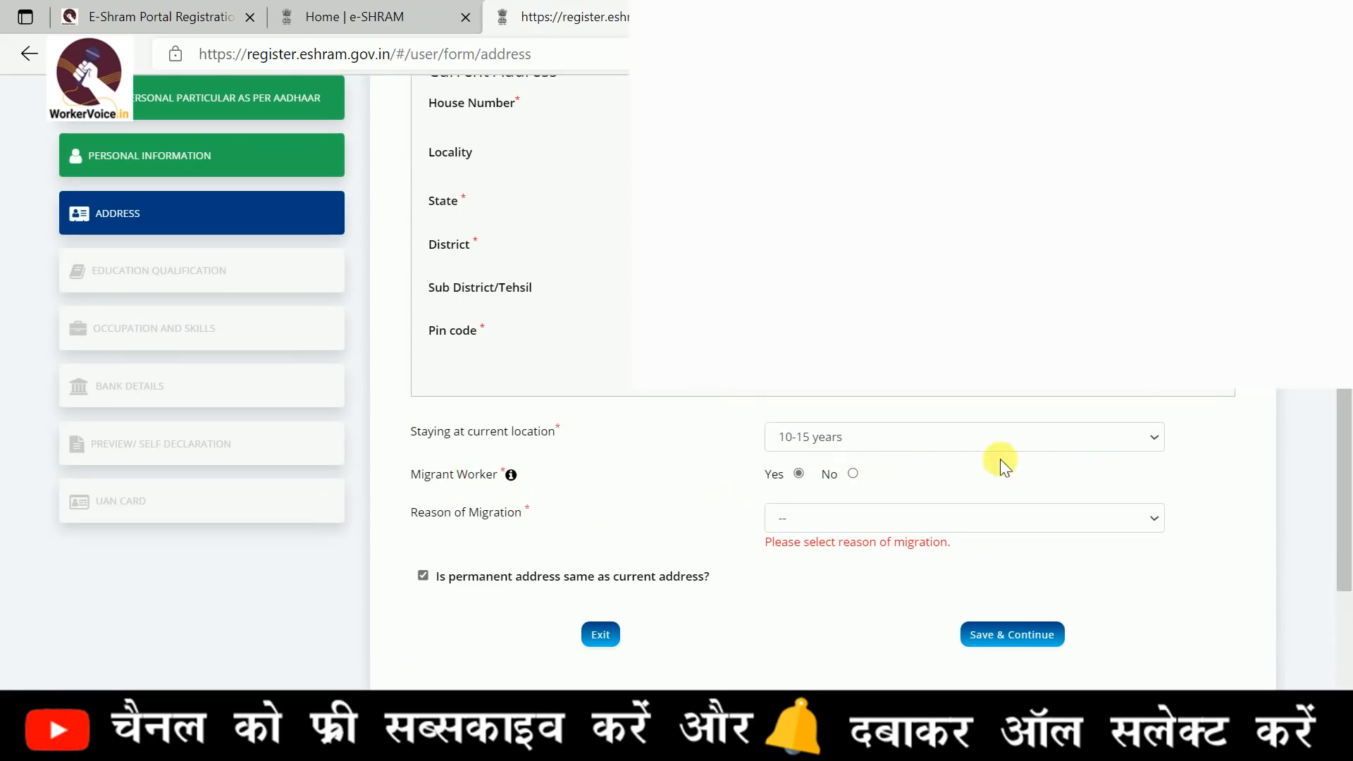
Set Migrant Worker to Yes and check the available choices for Reason of Migration
{"action": "left_click", "coordinate": [853, 473]}
{"action": "left_click", "coordinate": [798, 473]}
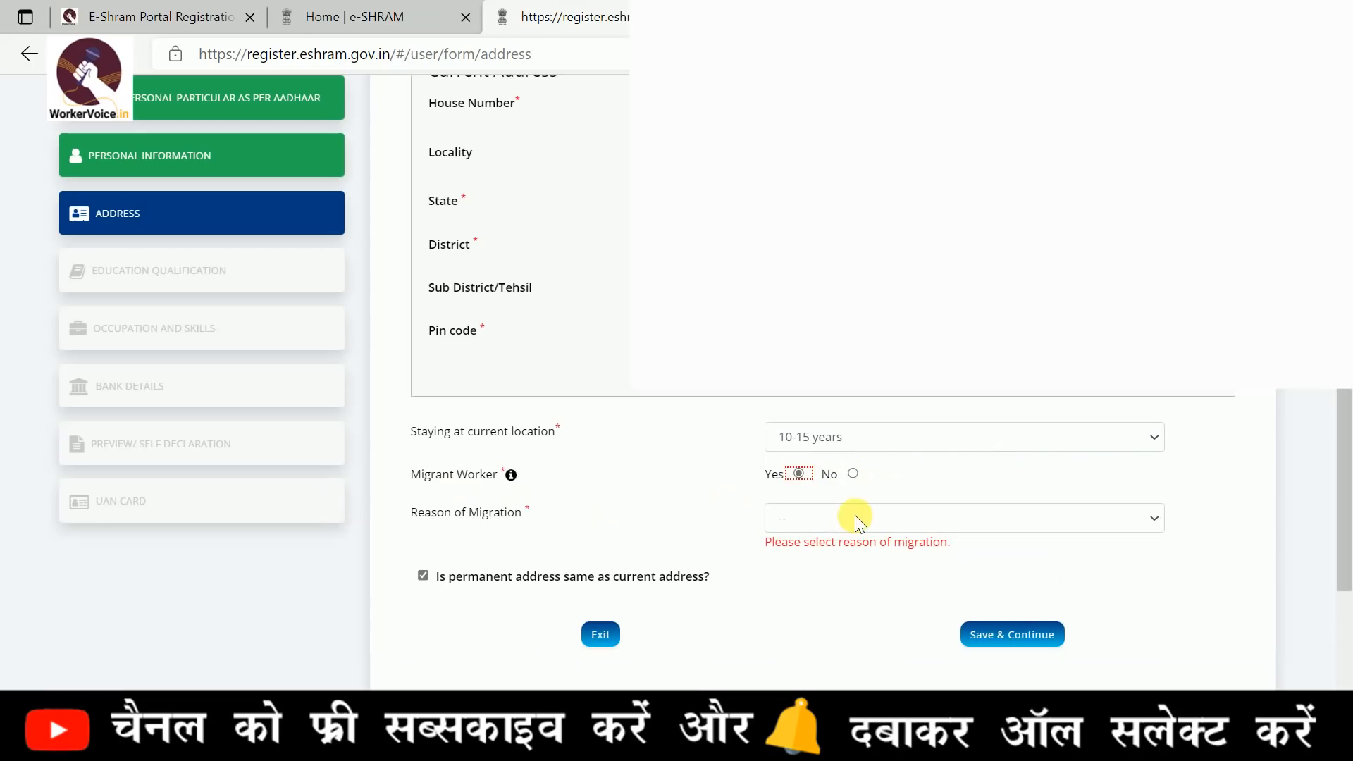
{"action": "left_click", "coordinate": [598, 516]}
{"action": "left_click", "coordinate": [878, 517]}
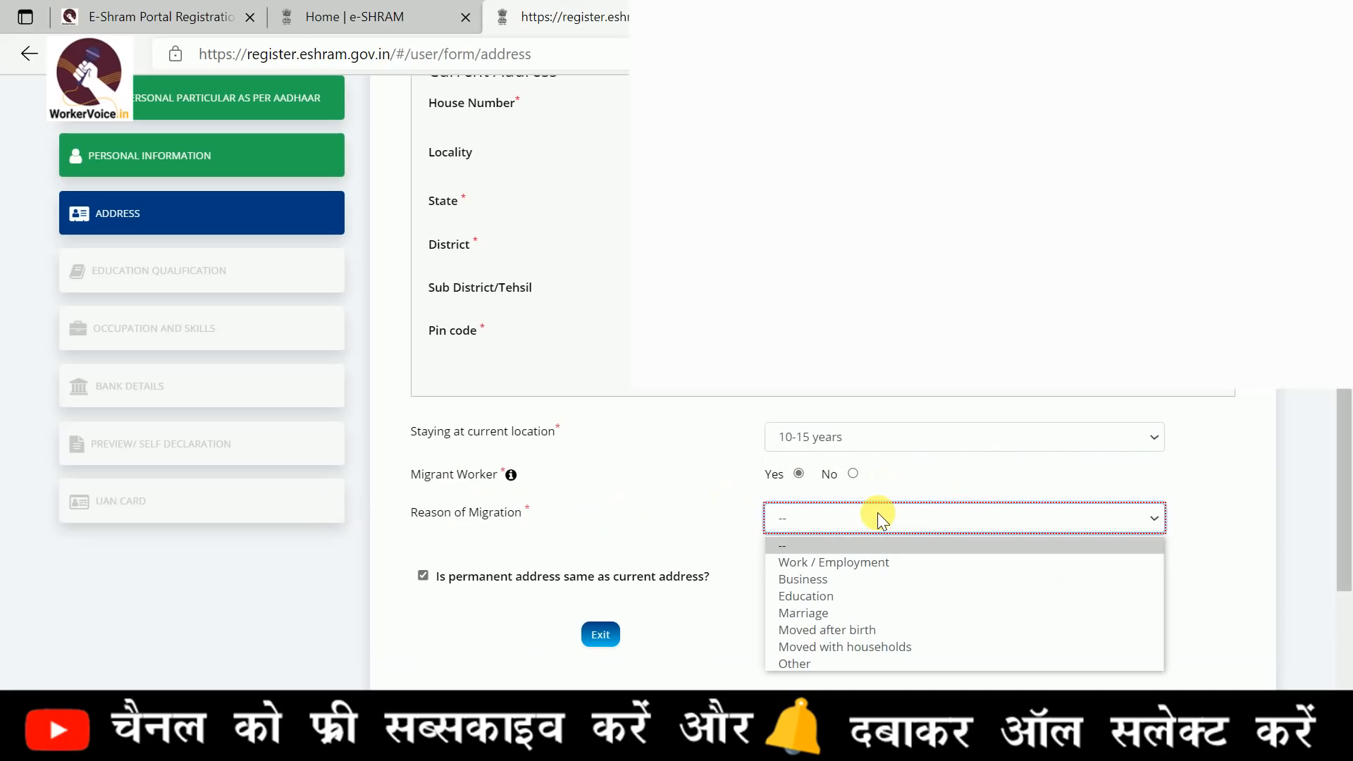
Check the separate permanent address fields, keep the permanent address same as the current address, and submit the address details
{"action": "scroll", "coordinate": [877, 513], "scroll_direction": "down", "scroll_amount": 3}
{"action": "left_click", "coordinate": [421, 383]}
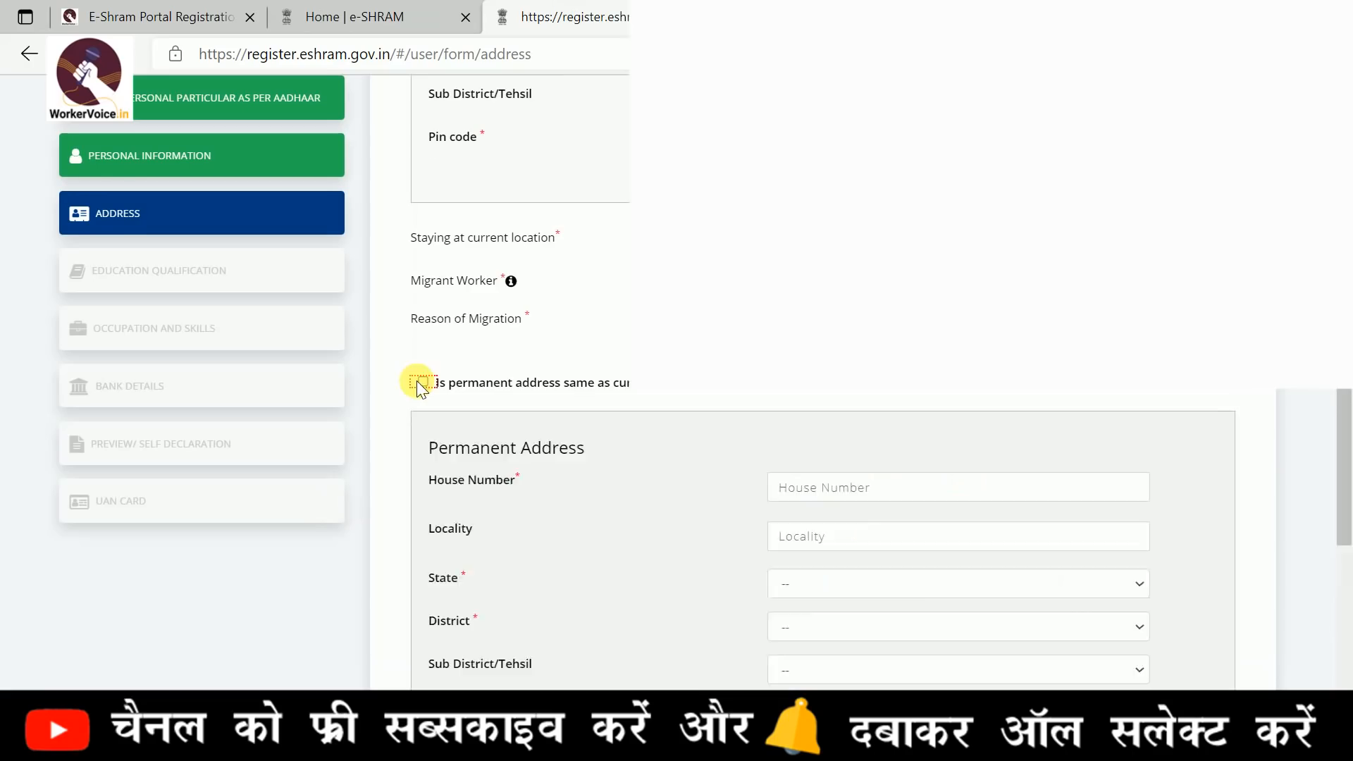
{"action": "left_click", "coordinate": [421, 383]}
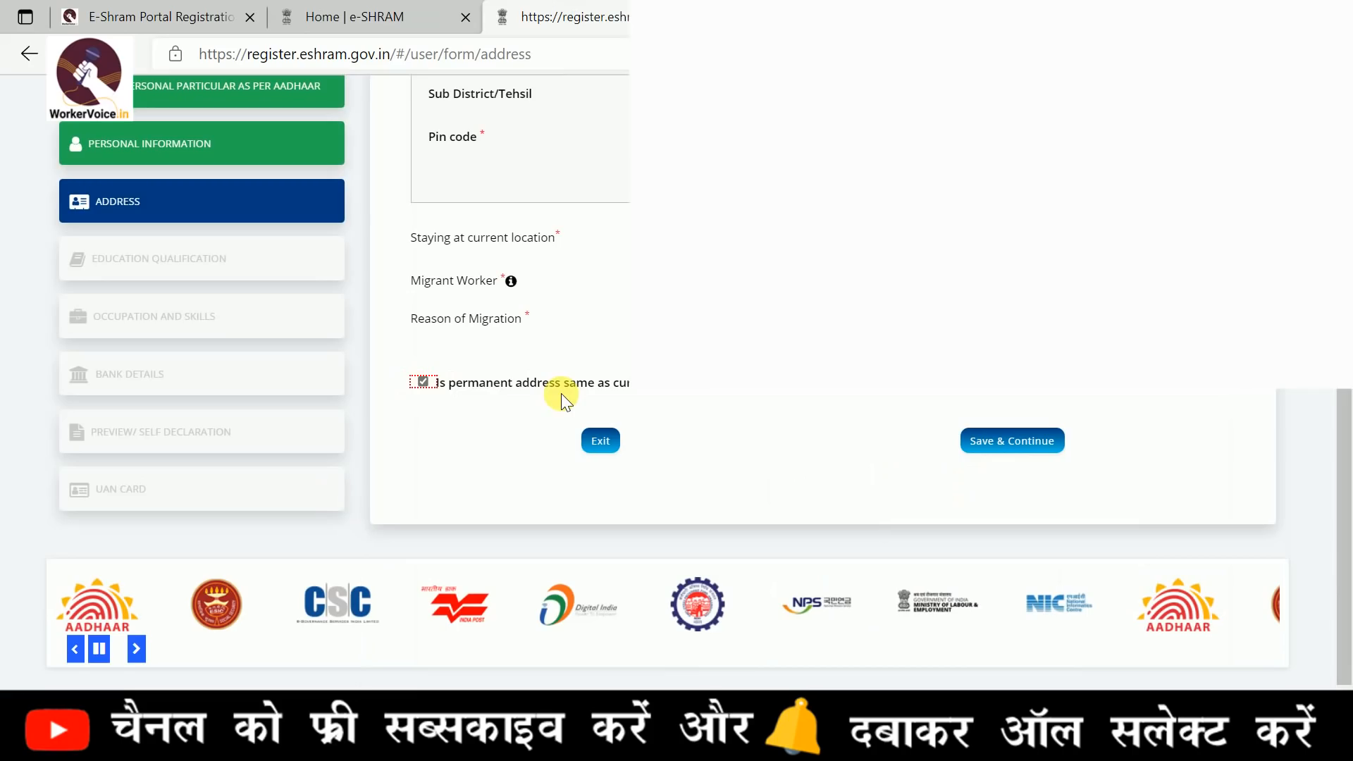
{"action": "left_click", "coordinate": [423, 382]}
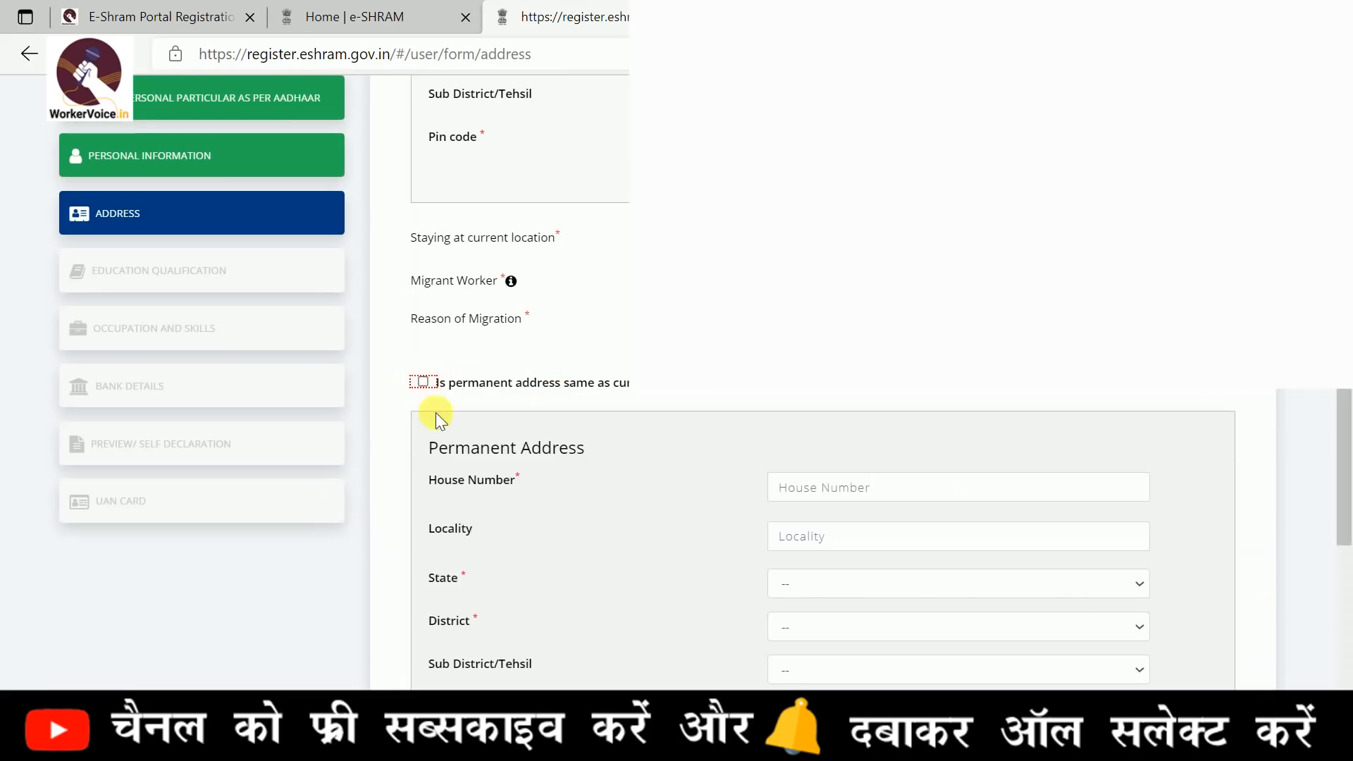
{"action": "left_click", "coordinate": [423, 382]}
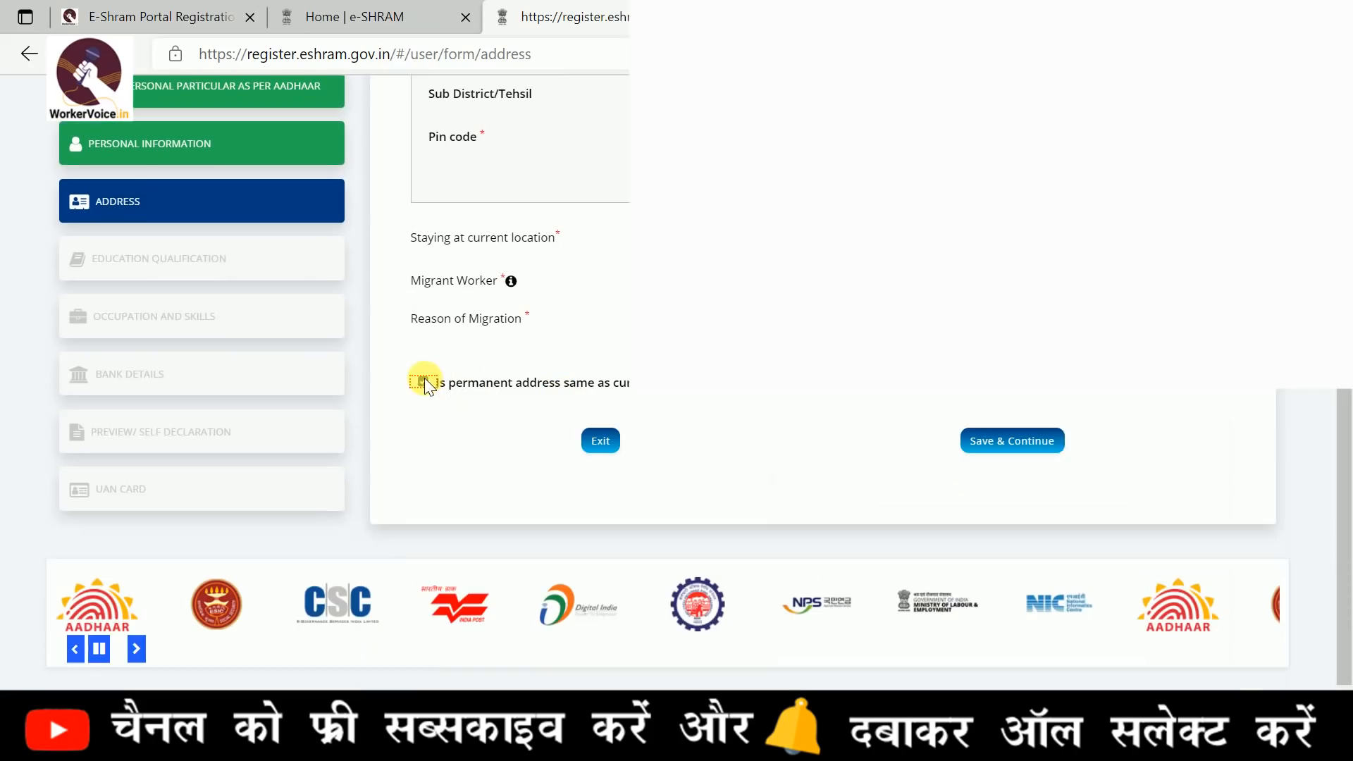
{"action": "left_click", "coordinate": [1036, 445]}
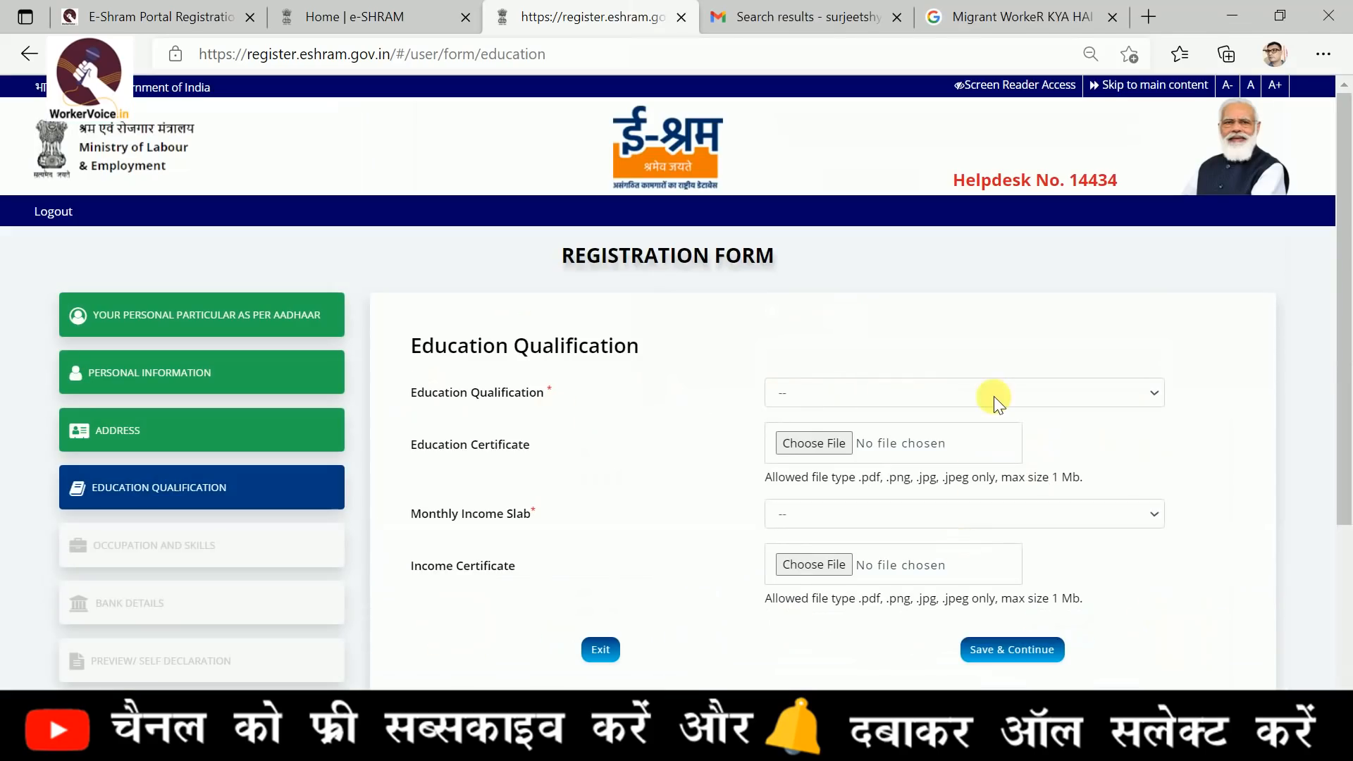
{"action": "left_click", "coordinate": [992, 396]}
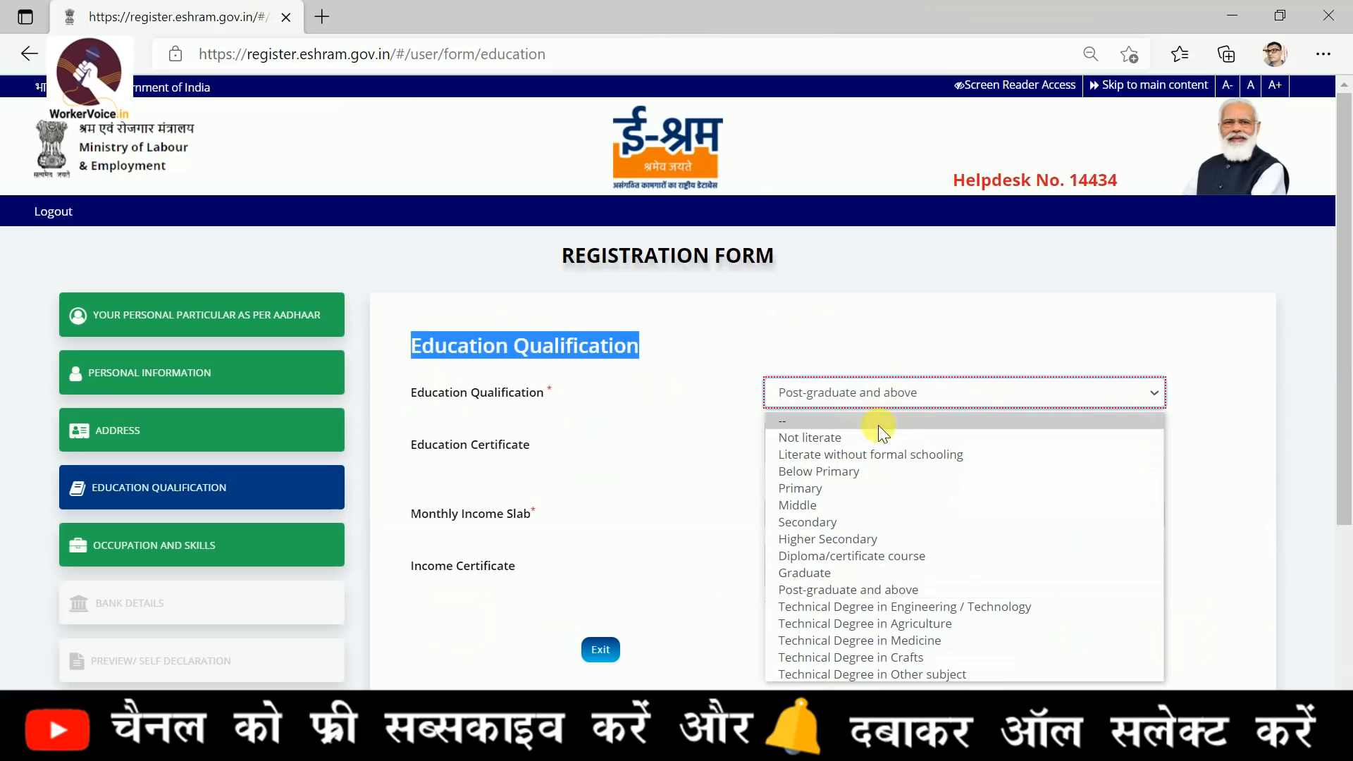
{"action": "left_click", "coordinate": [833, 591]}
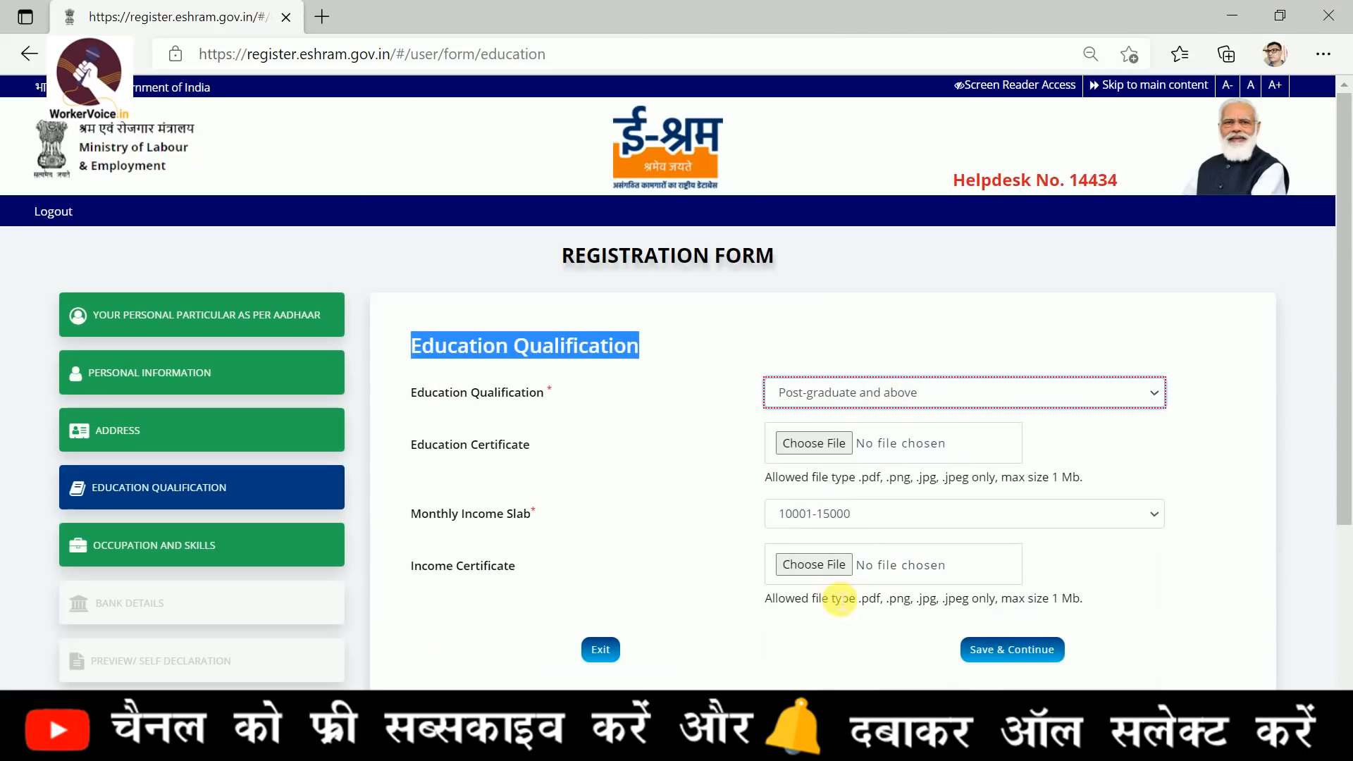
{"action": "left_click_drag", "start_coordinate": [422, 447], "coordinate": [886, 476]}
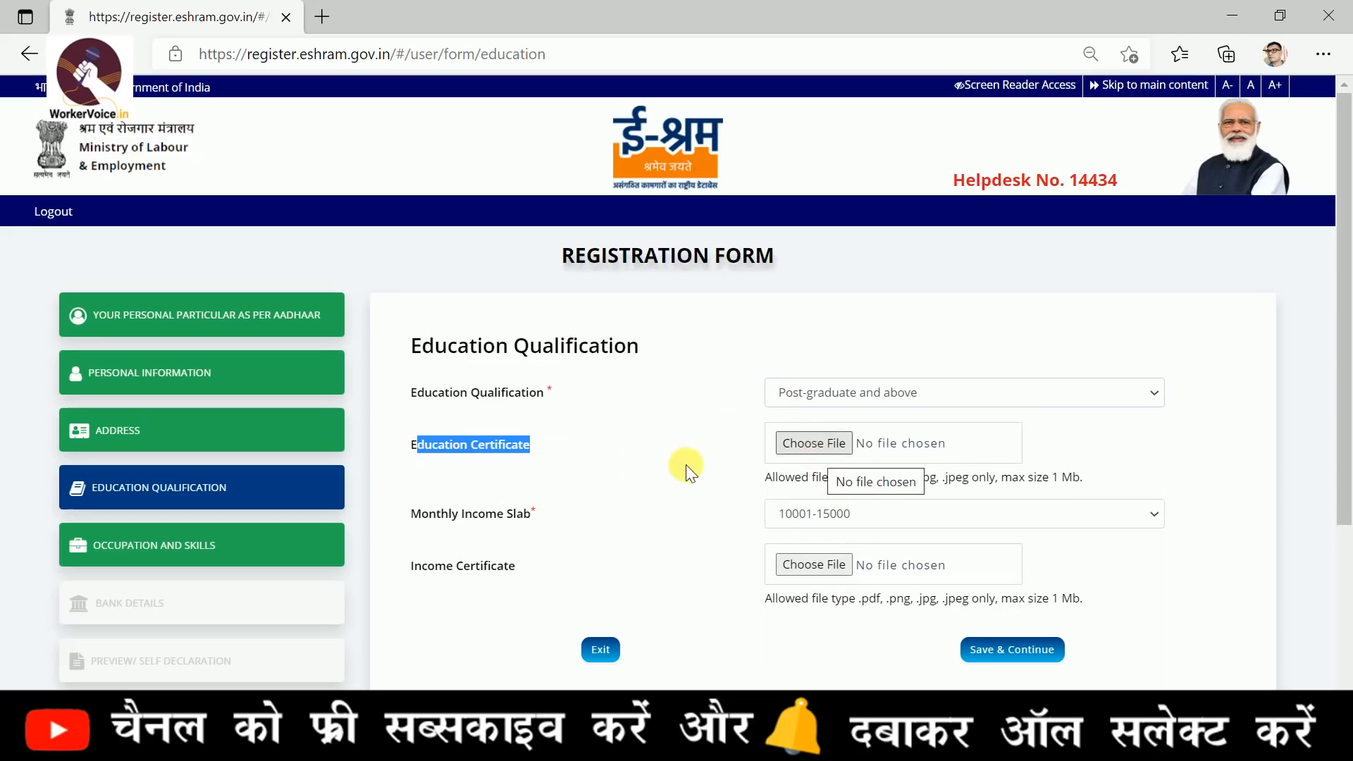
{"action": "scroll", "coordinate": [665, 467], "scroll_direction": "down", "scroll_amount": 1}
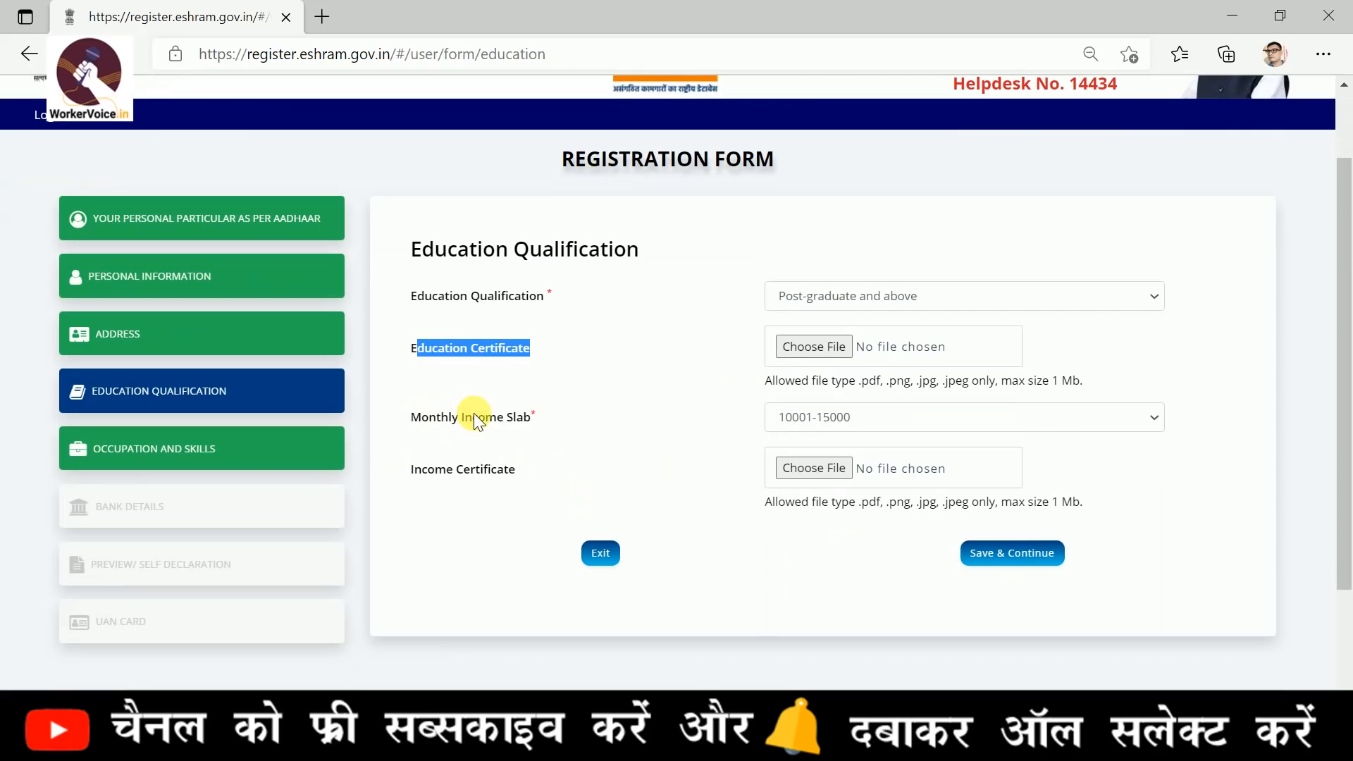
{"action": "left_click_drag", "start_coordinate": [420, 417], "coordinate": [569, 422]}
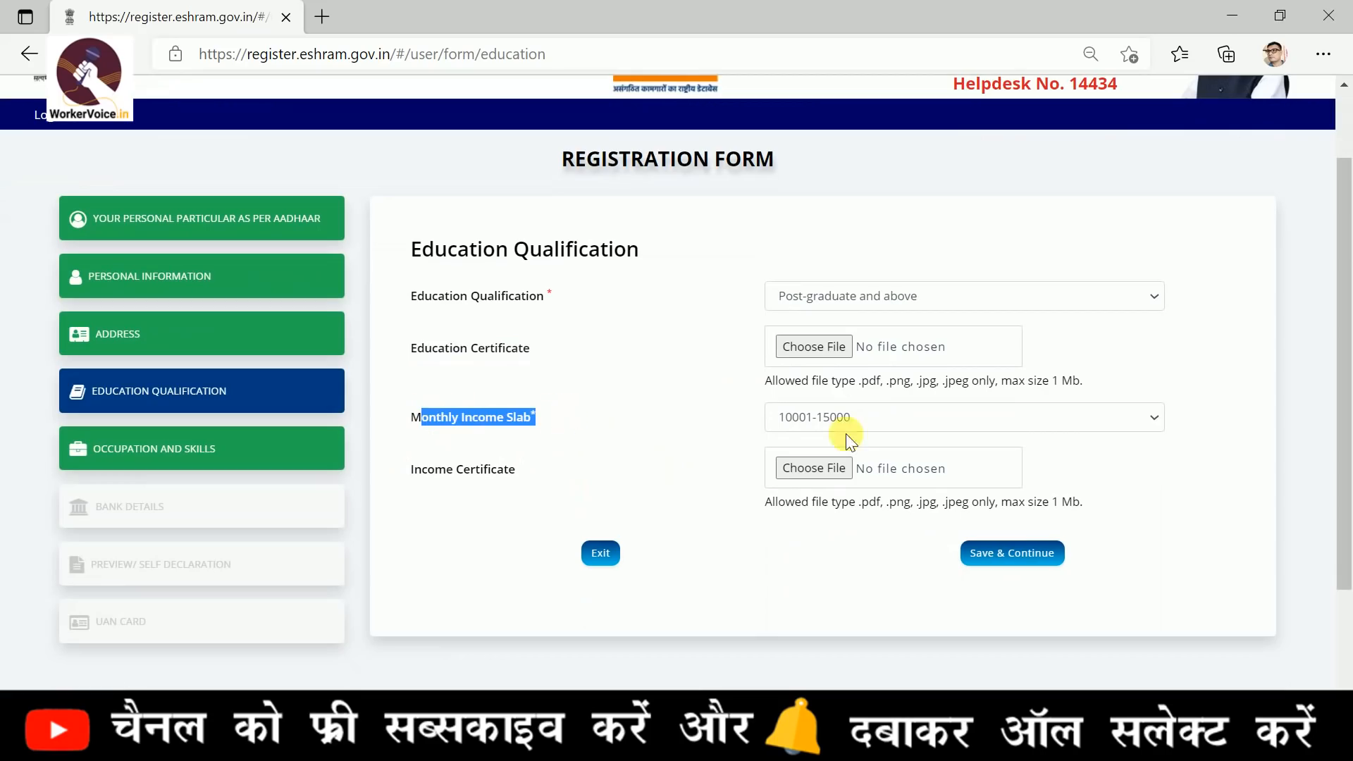
{"action": "left_click", "coordinate": [882, 421]}
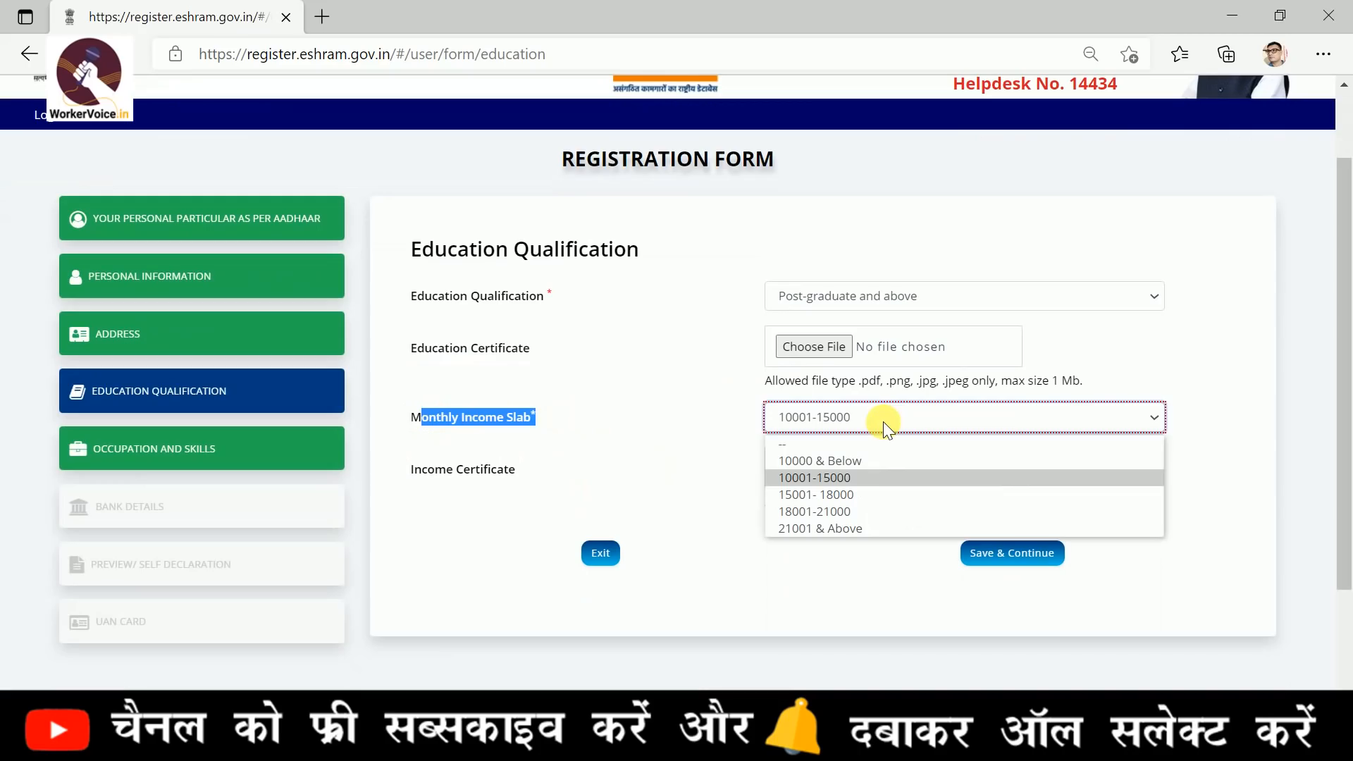
{"action": "left_click", "coordinate": [843, 479]}
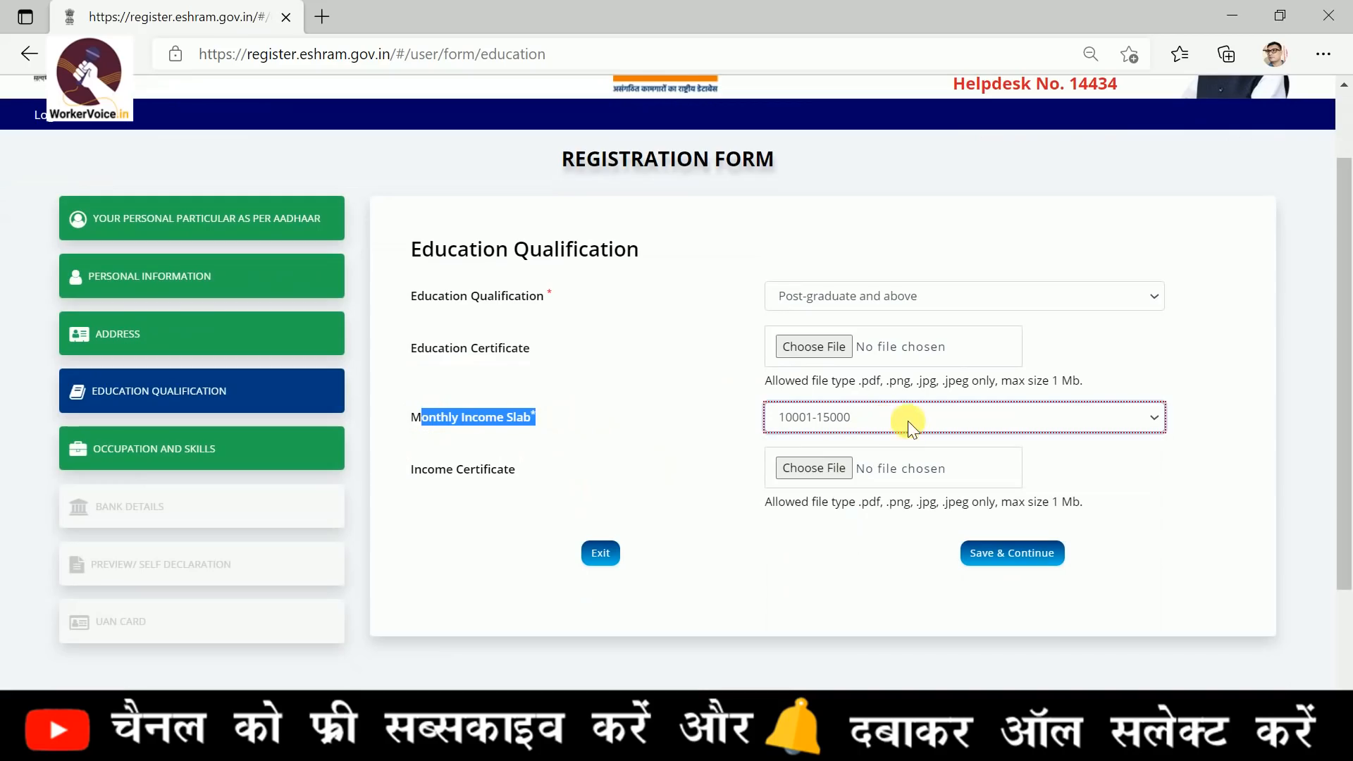
Leave the Income Certificate upload empty, save the education details and continue to Occupation and Skills
{"action": "left_click_drag", "start_coordinate": [403, 469], "coordinate": [548, 478]}
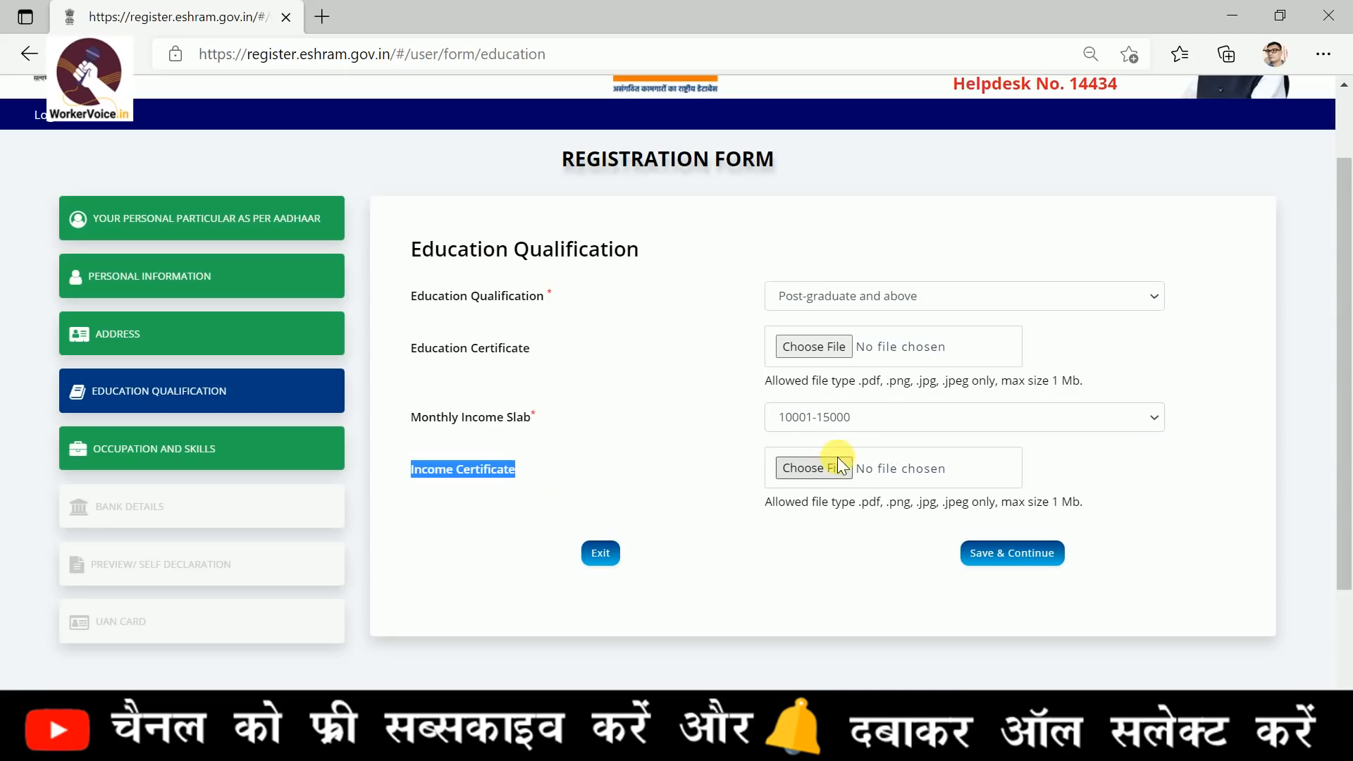
{"action": "left_click", "coordinate": [618, 491]}
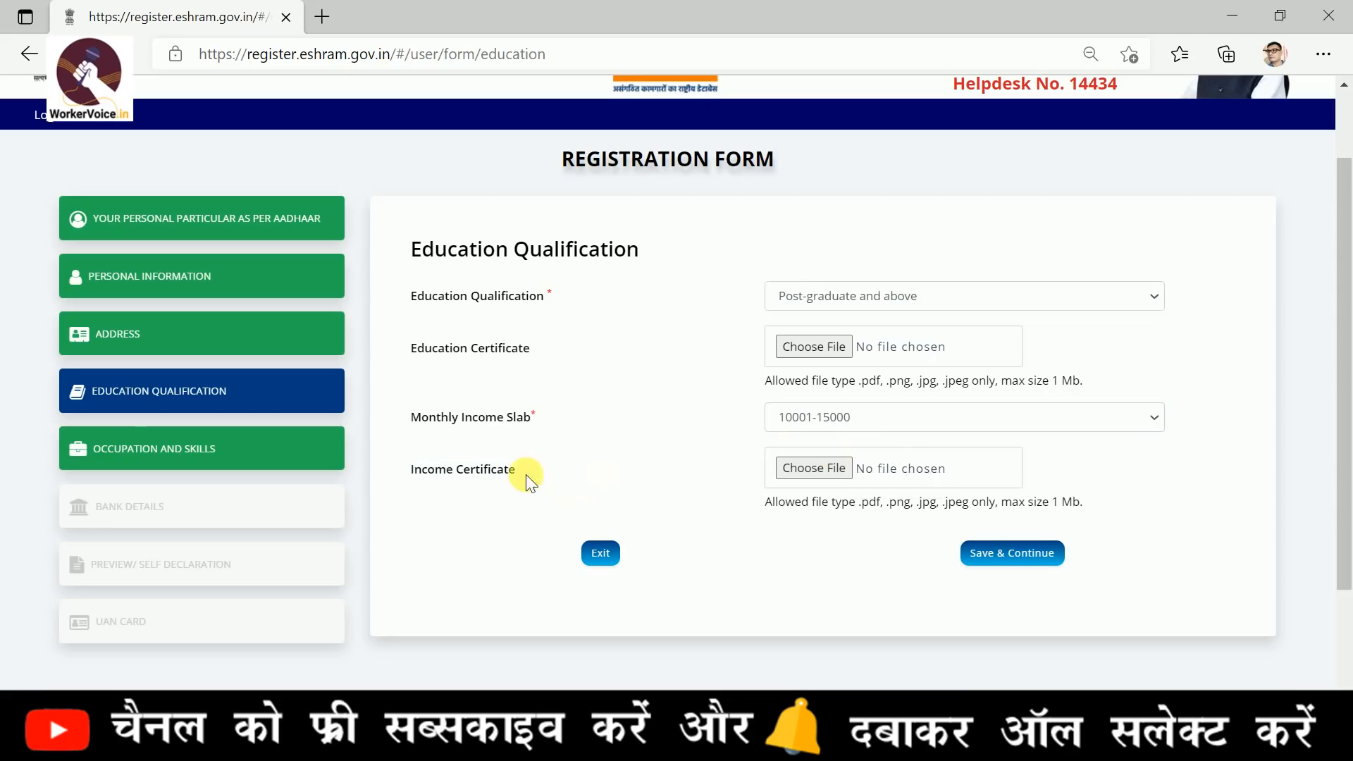
{"action": "scroll", "coordinate": [749, 589], "scroll_direction": "up", "scroll_amount": 2}
{"action": "left_click", "coordinate": [997, 650]}
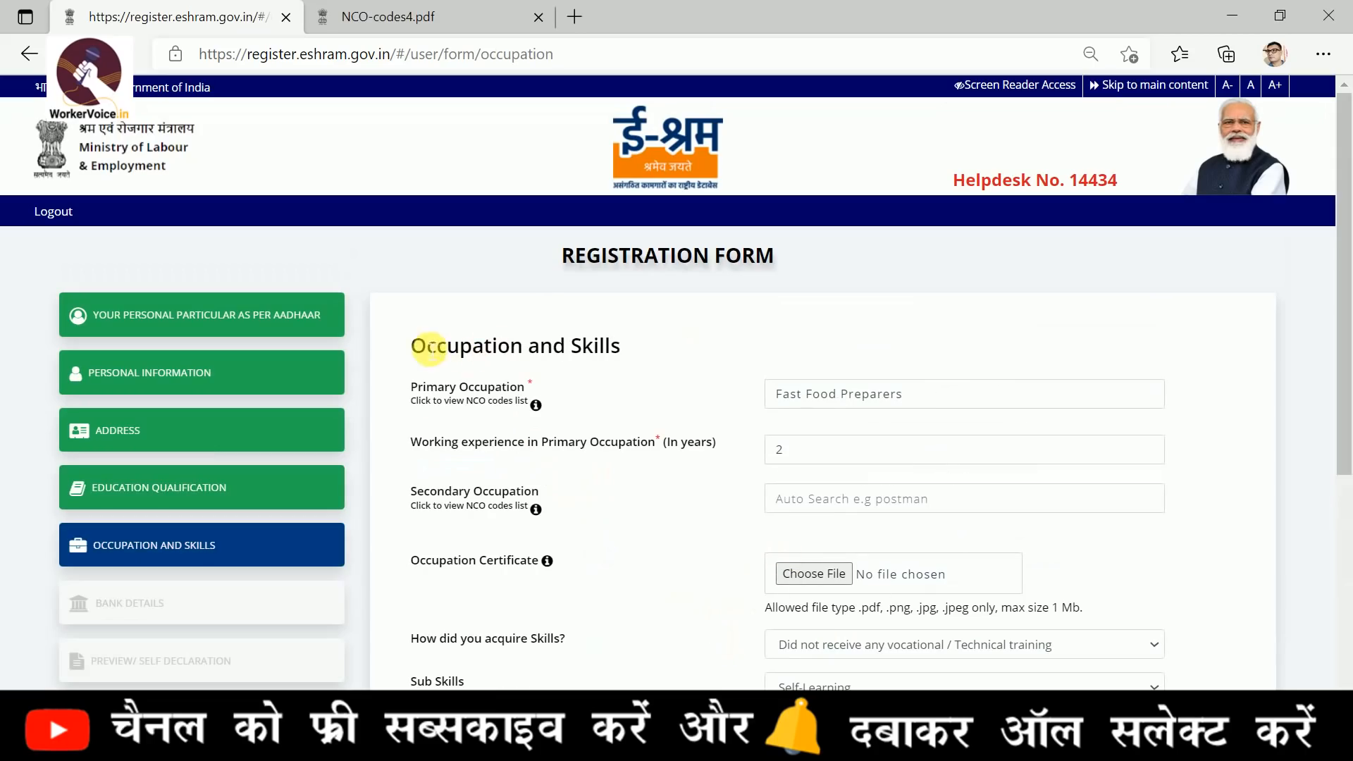
Consult the NCO codes list for the Primary Occupation, look through entries such as Domestic Cooks, and return to the registration form
{"action": "left_click_drag", "start_coordinate": [415, 347], "coordinate": [643, 355]}
{"action": "left_click", "coordinate": [679, 392]}
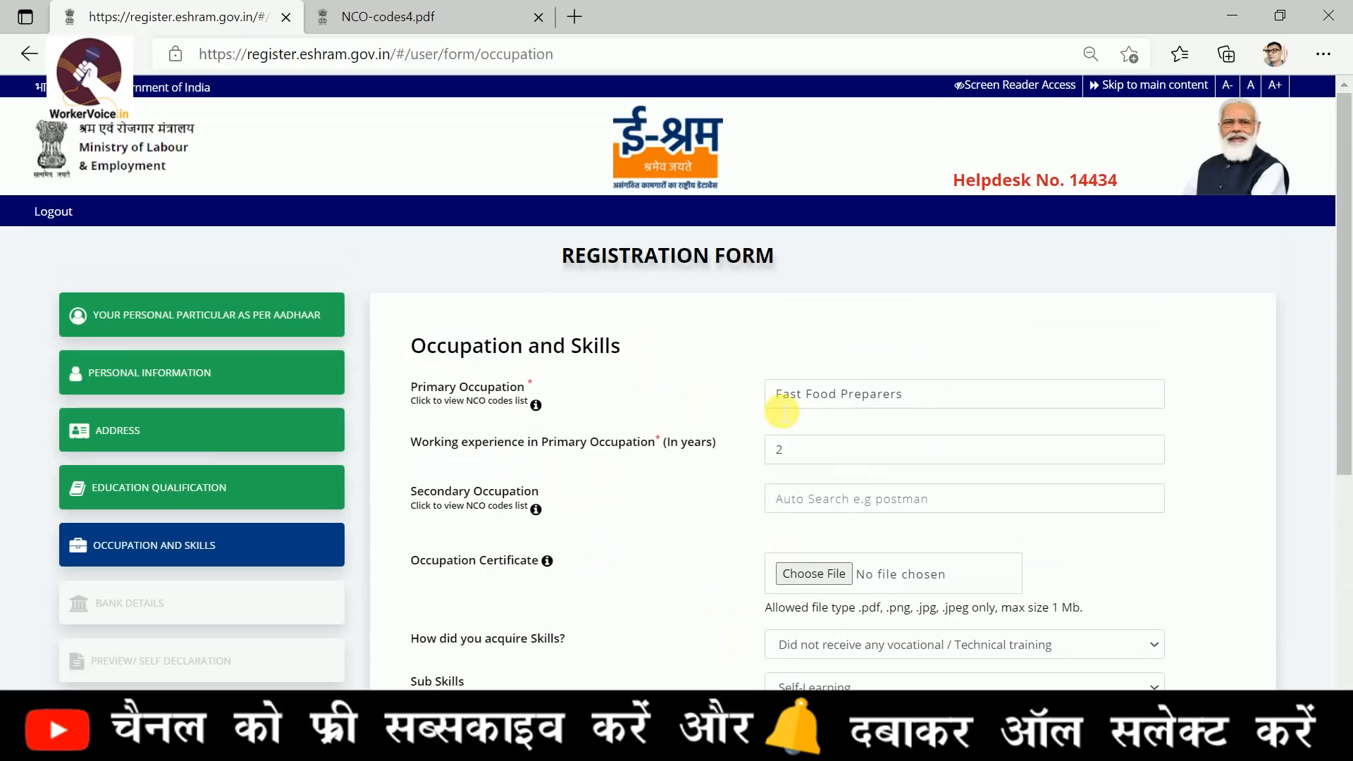
{"action": "left_click", "coordinate": [961, 400]}
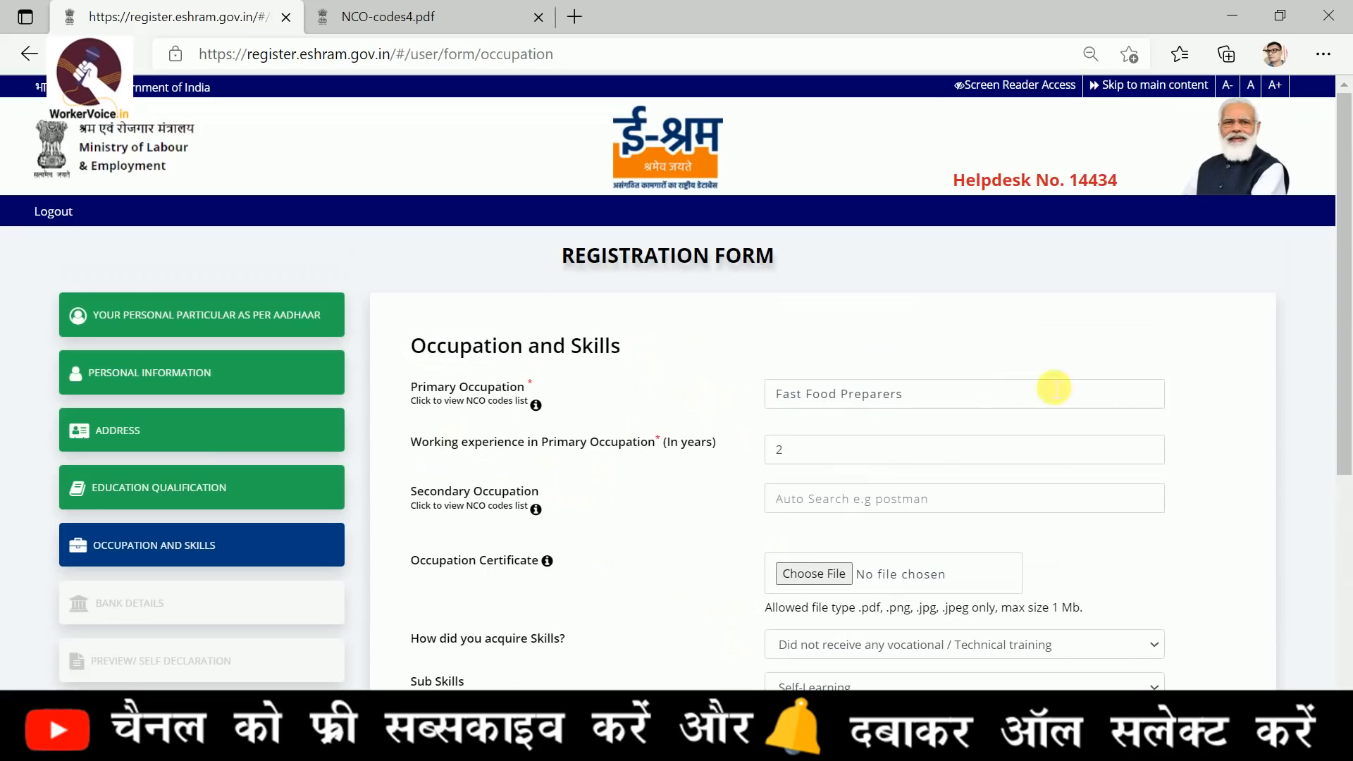
{"action": "left_click", "coordinate": [536, 405]}
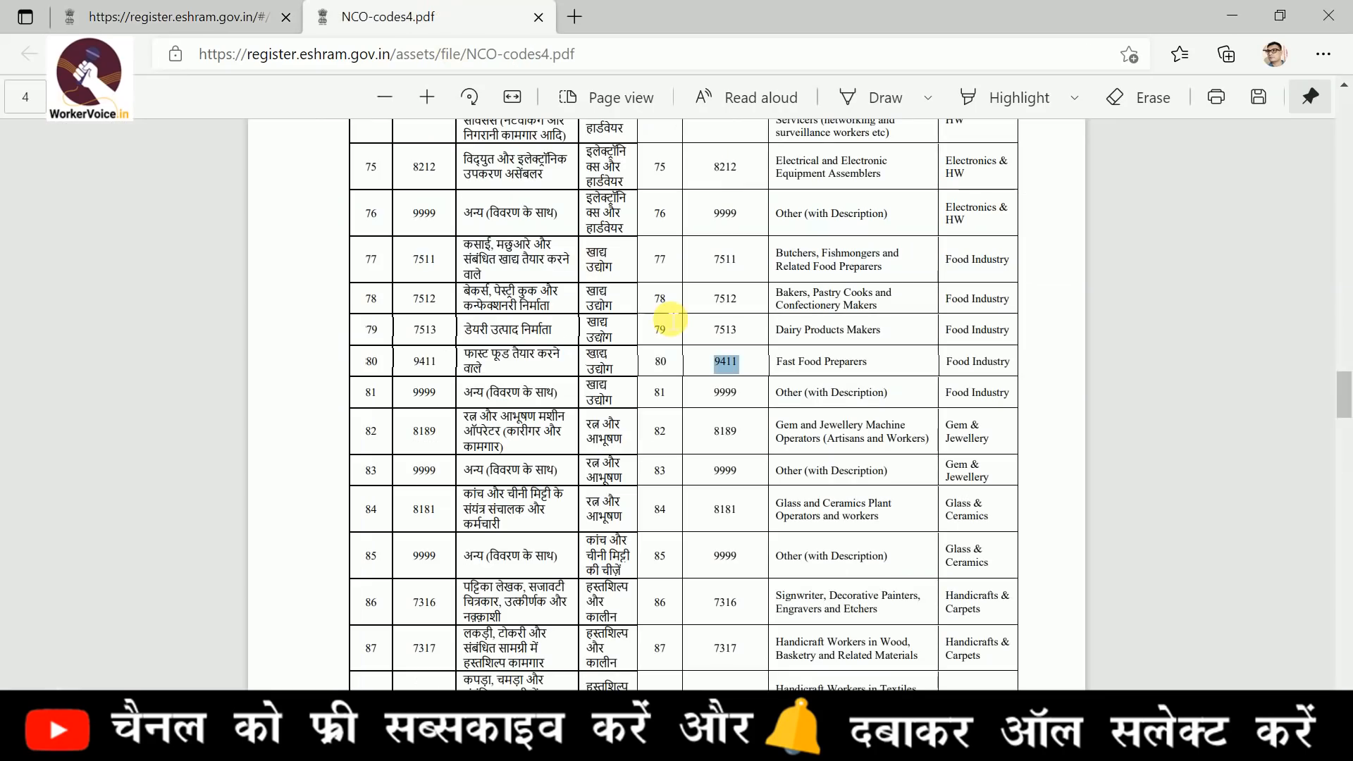
{"action": "scroll", "coordinate": [724, 363], "scroll_direction": "up", "scroll_amount": 20}
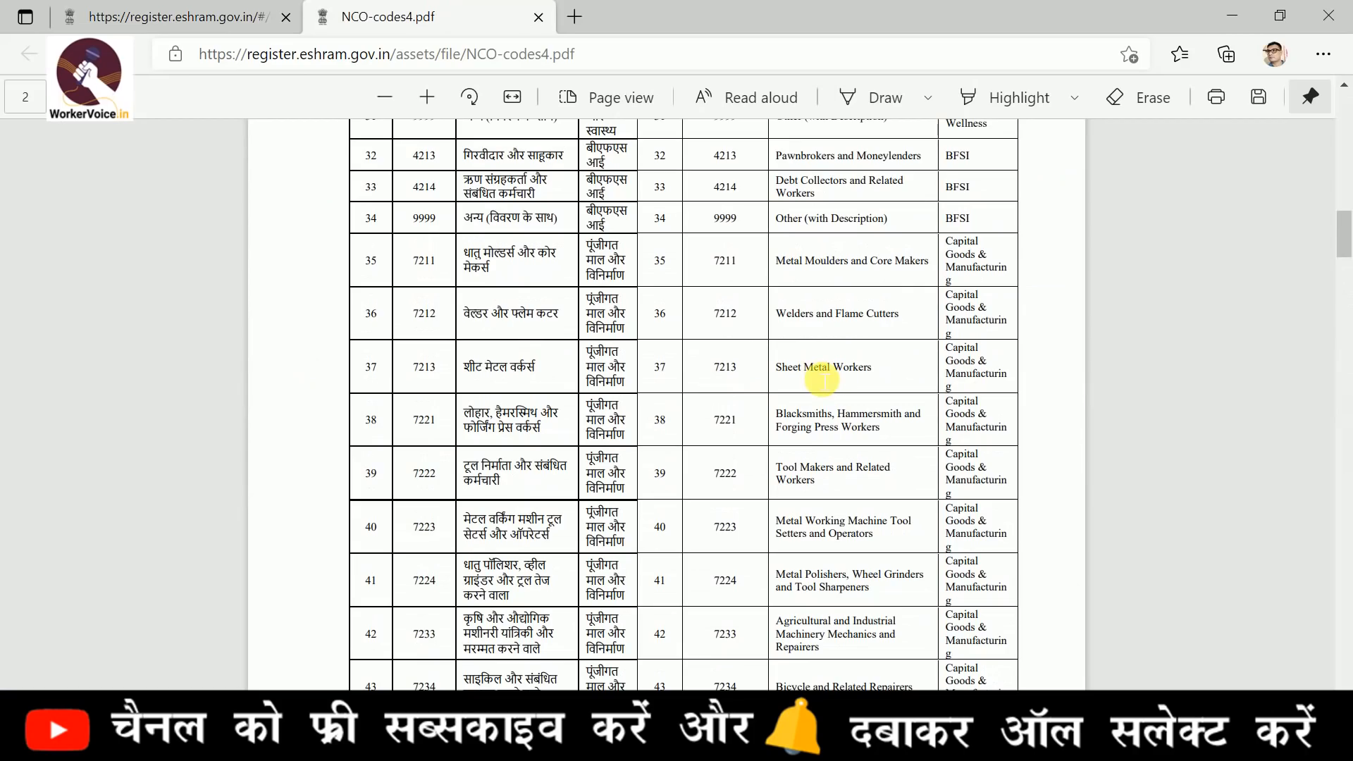
{"action": "scroll", "coordinate": [823, 379], "scroll_direction": "down", "scroll_amount": 15}
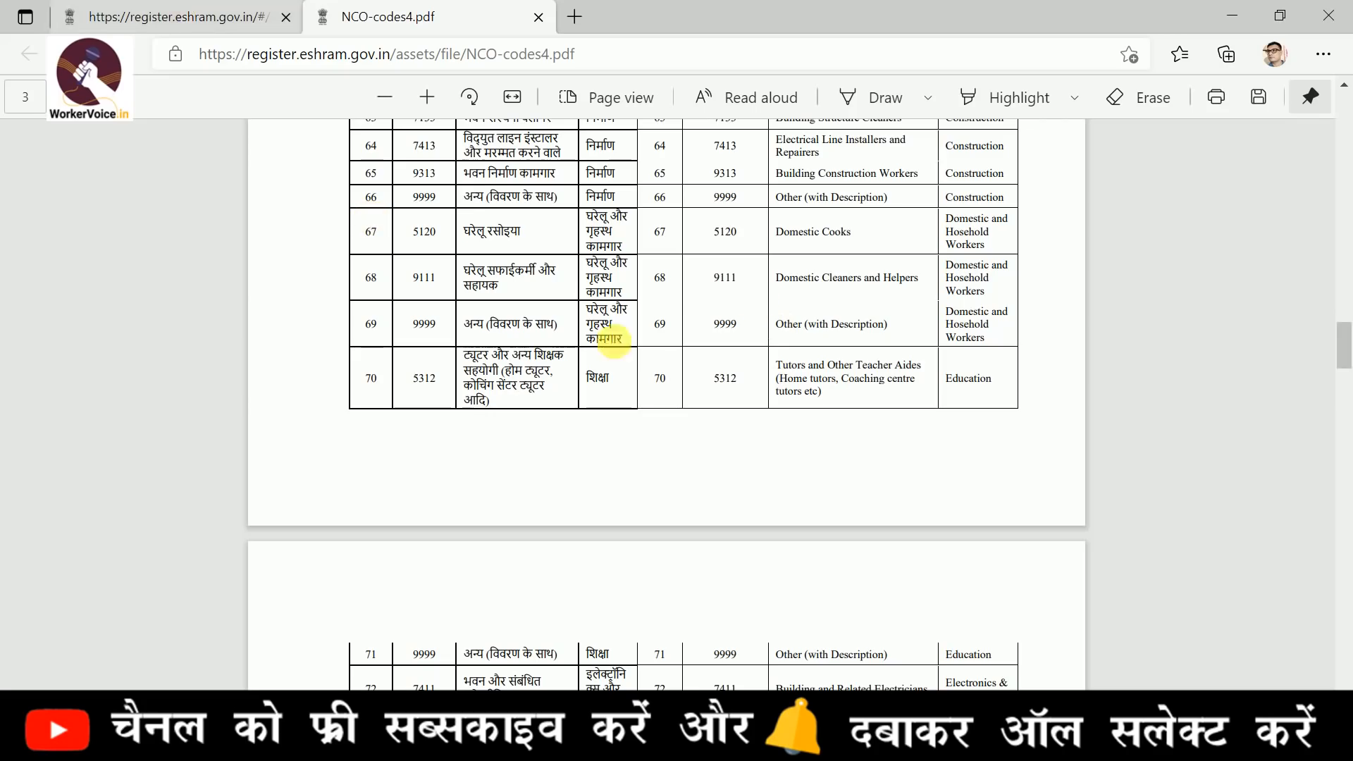
{"action": "left_click_drag", "start_coordinate": [775, 231], "coordinate": [897, 239]}
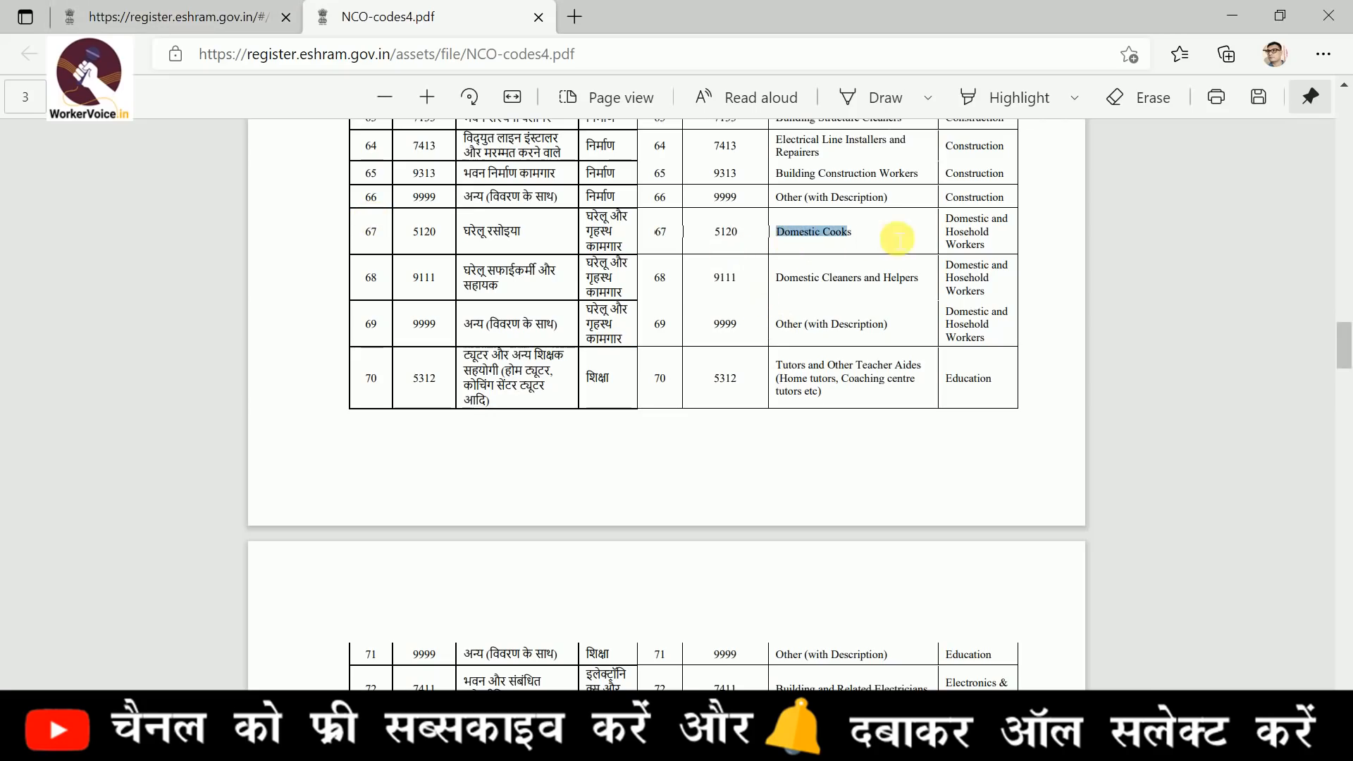
{"action": "left_click", "coordinate": [119, 9]}
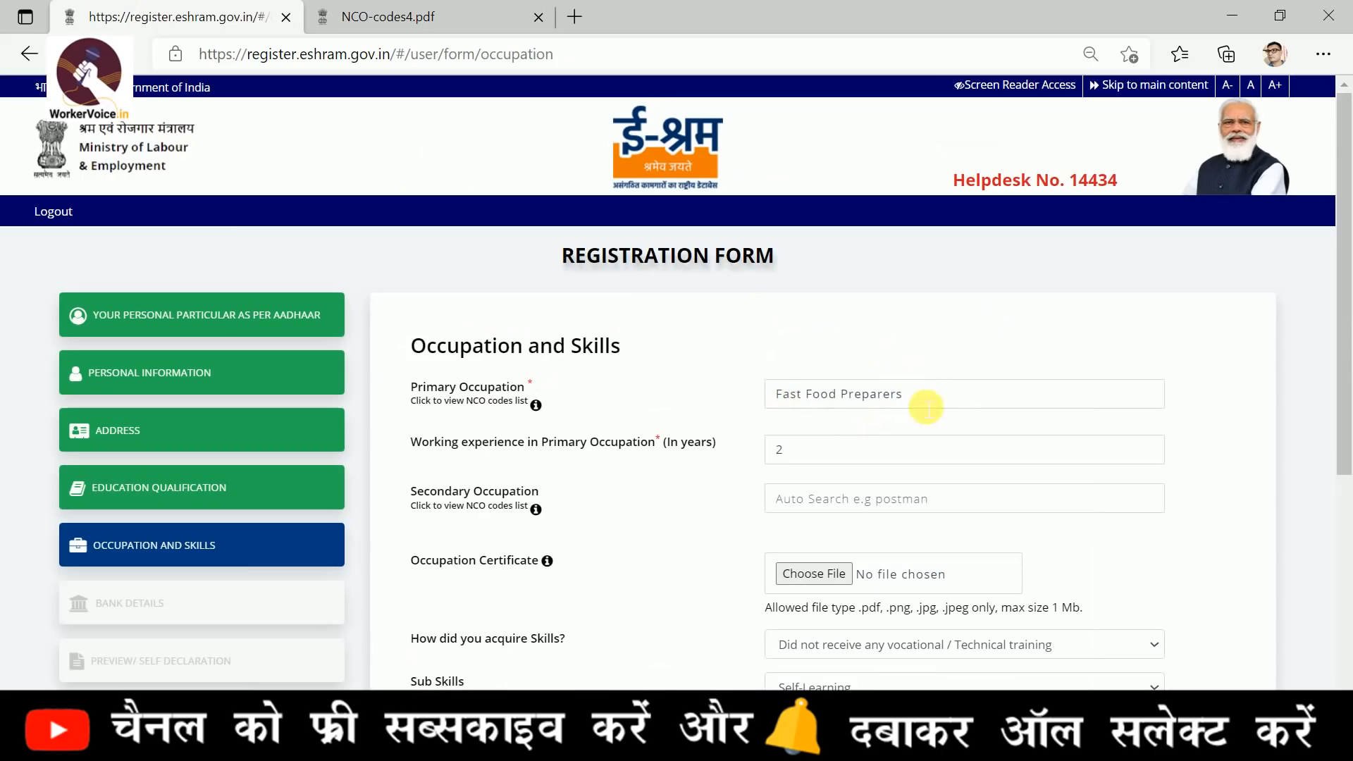
Review the Primary Occupation, working experience, Secondary Occupation and Occupation Certificate fields, leaving the certificate upload empty
{"action": "left_click", "coordinate": [951, 404]}
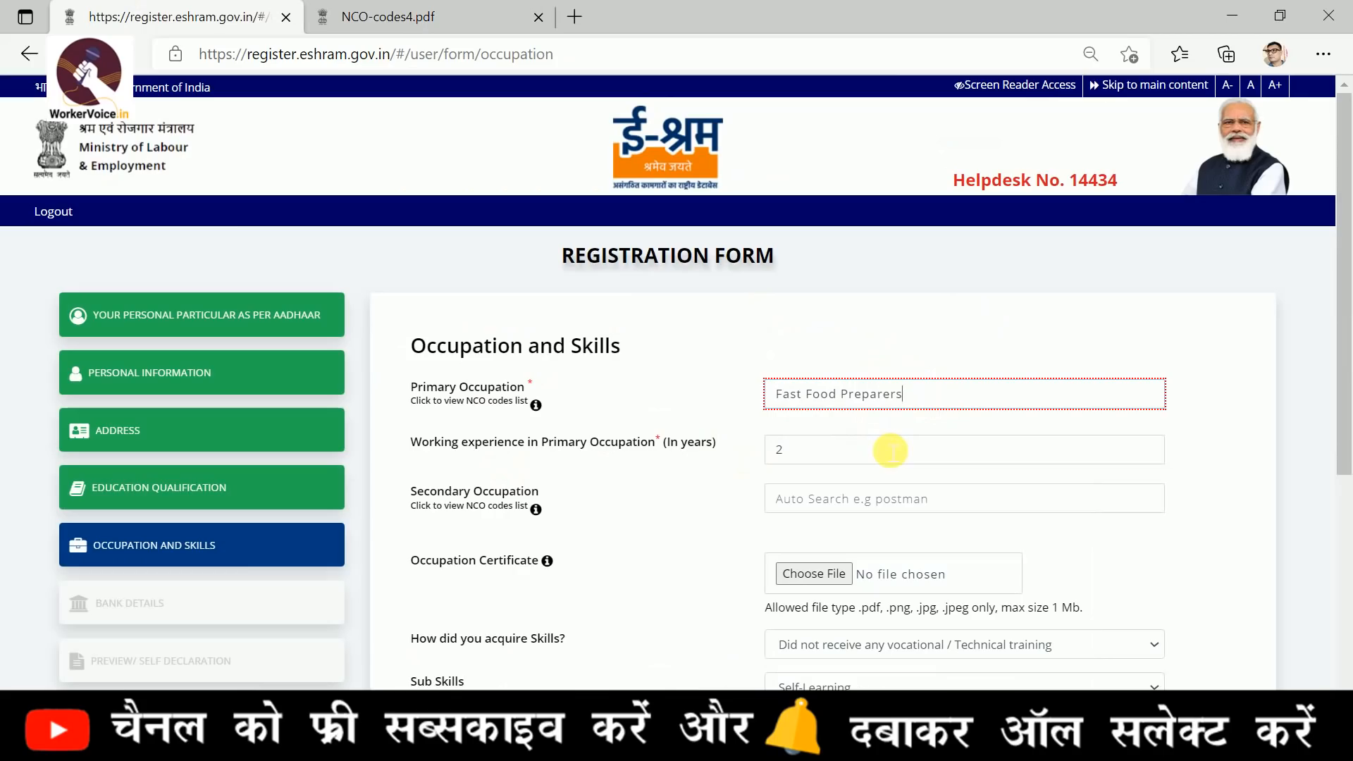
{"action": "left_click", "coordinate": [738, 462]}
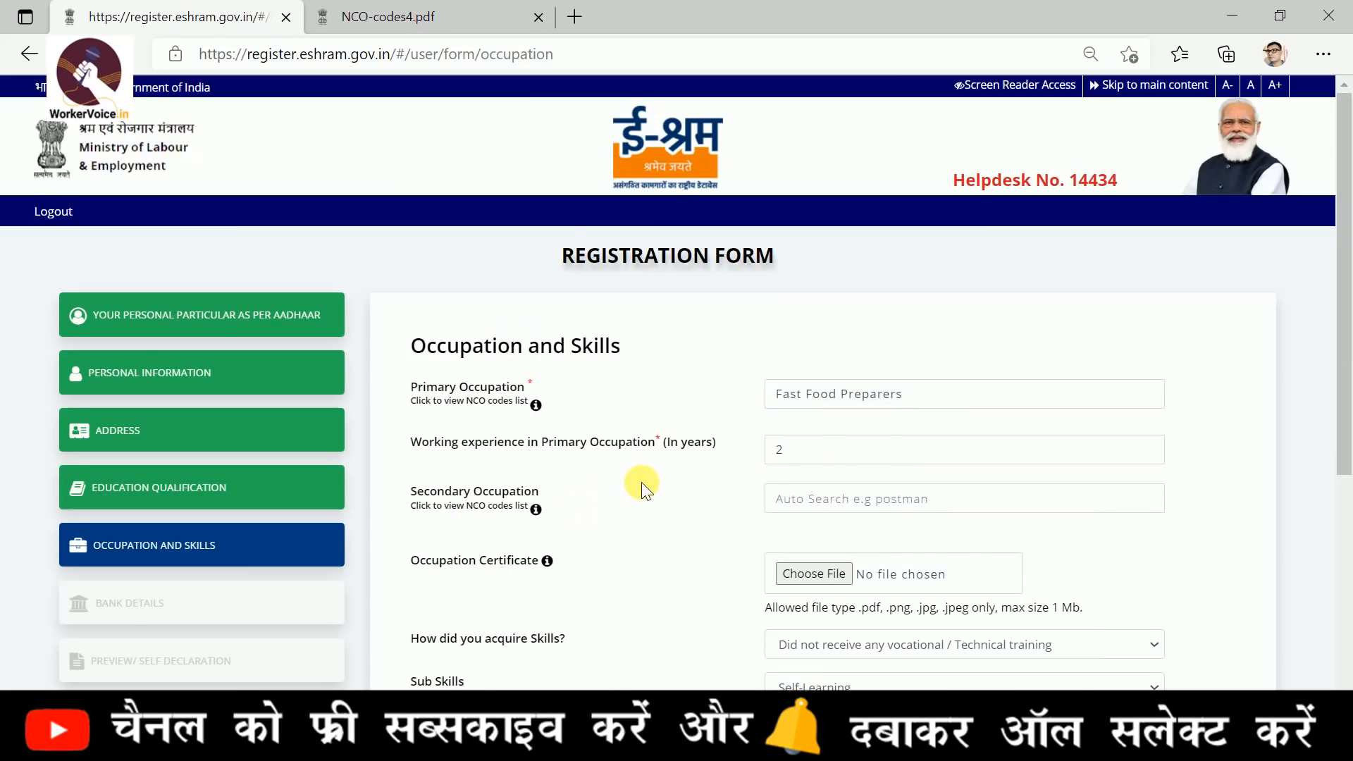
{"action": "scroll", "coordinate": [641, 482], "scroll_direction": "down", "scroll_amount": 1}
{"action": "left_click_drag", "start_coordinate": [421, 465], "coordinate": [510, 465]}
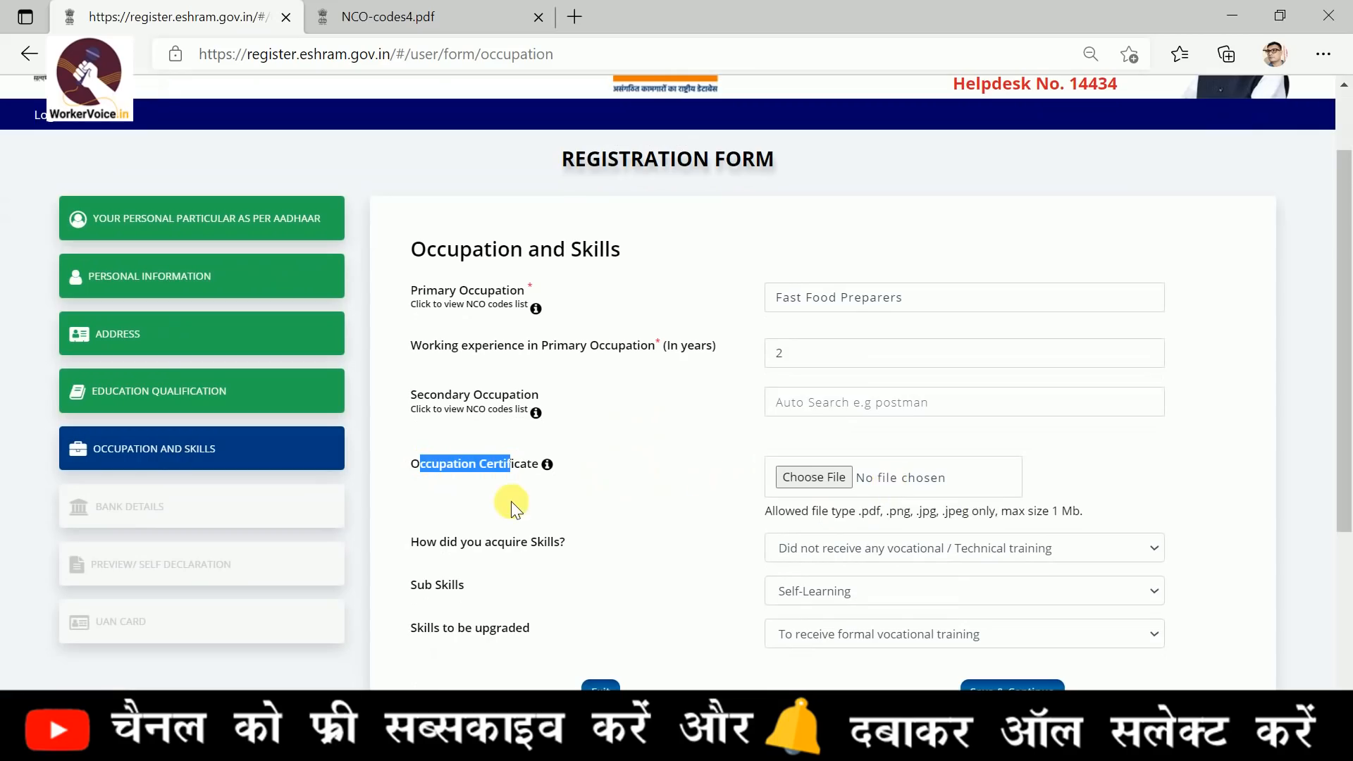
{"action": "scroll", "coordinate": [510, 501], "scroll_direction": "down", "scroll_amount": 1}
{"action": "left_click", "coordinate": [589, 460]}
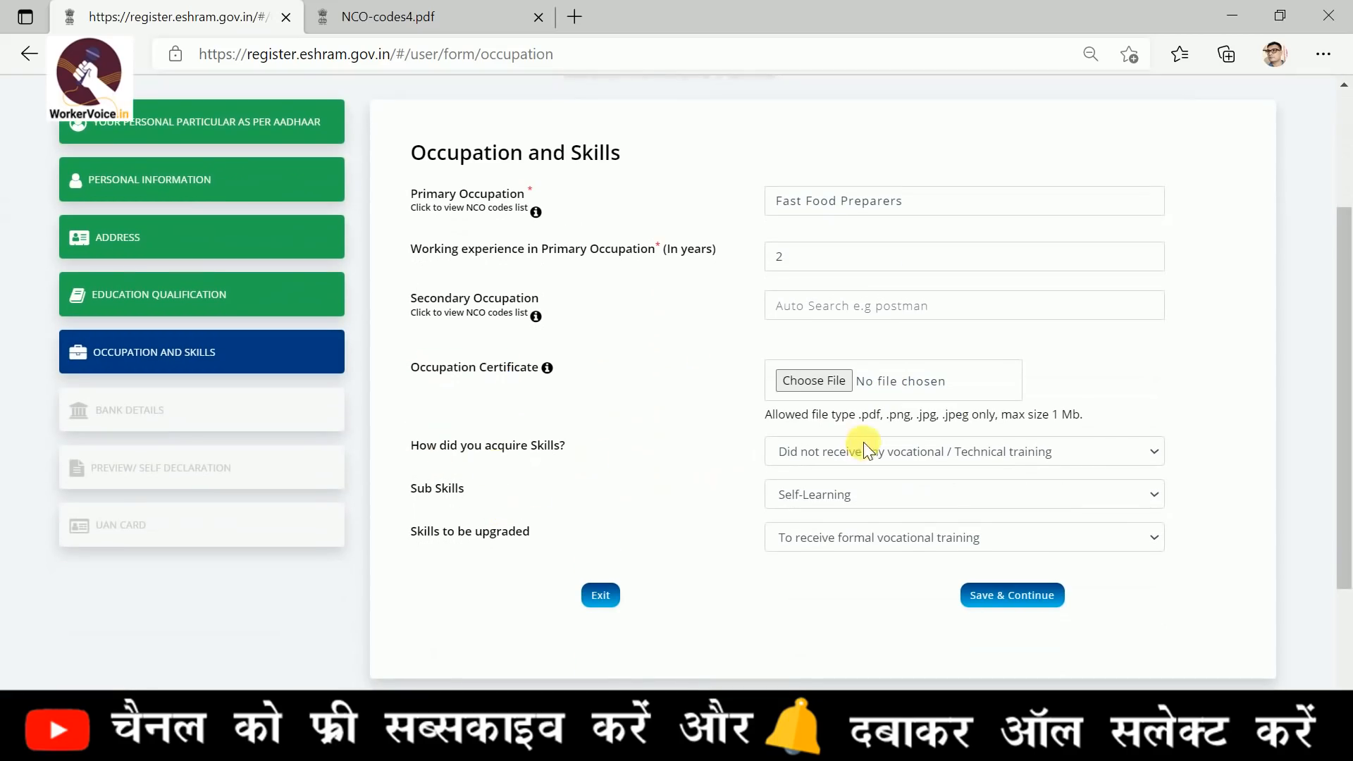
Choose "Did not receive any vocational / Technical training" for how skills were acquired and Self-Learning for Sub Skills
{"action": "left_click", "coordinate": [847, 451]}
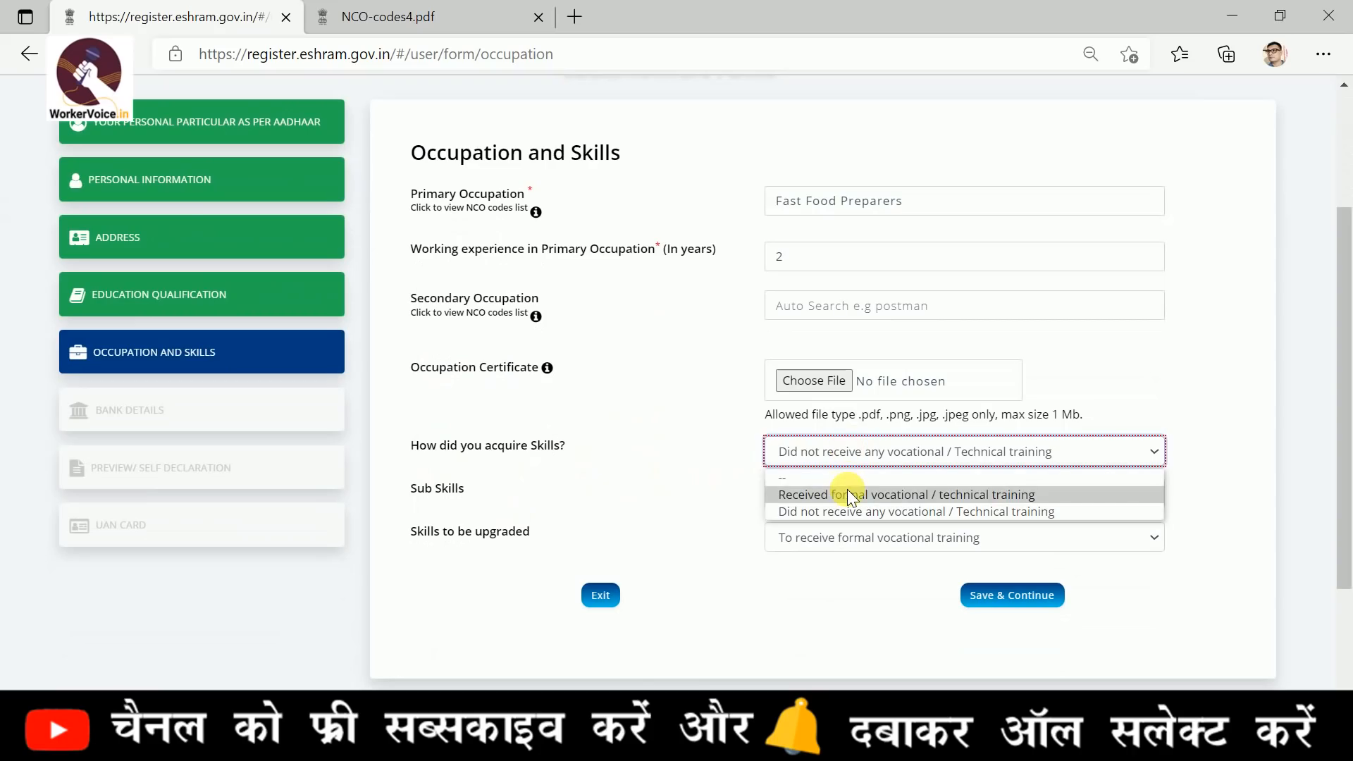
{"action": "left_click", "coordinate": [847, 511]}
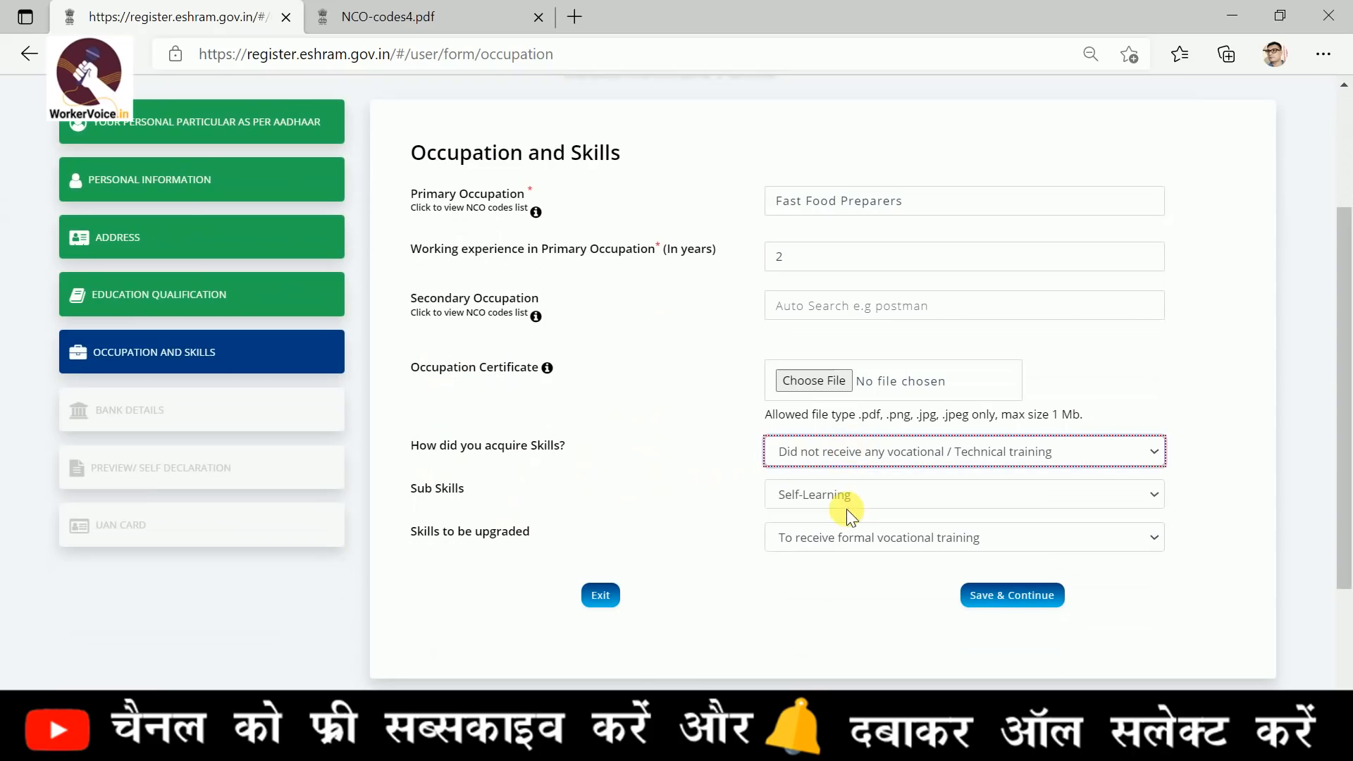
{"action": "left_click", "coordinate": [829, 496]}
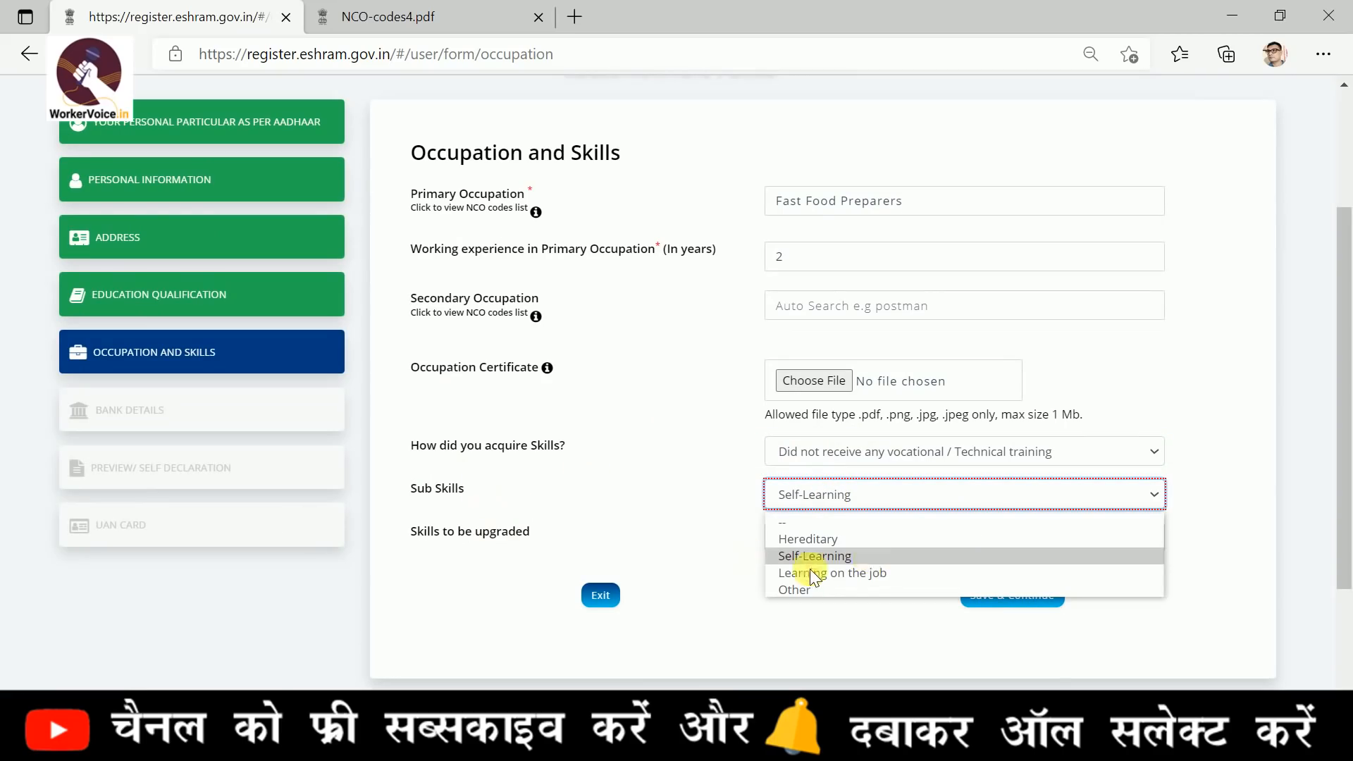
{"action": "left_click", "coordinate": [827, 559]}
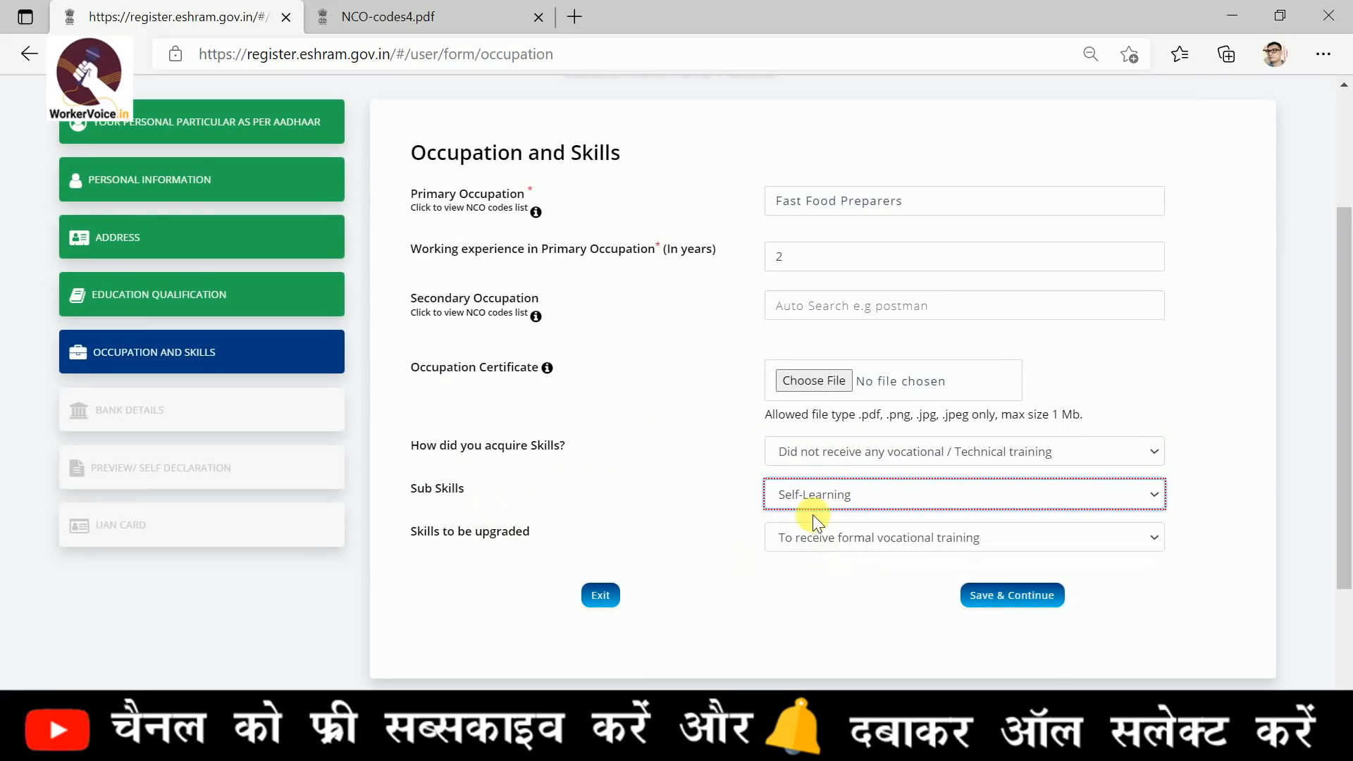
Set Skills to be upgraded to "To receive formal technical training", then save the occupation details and continue to Bank Details
{"action": "left_click", "coordinate": [815, 538]}
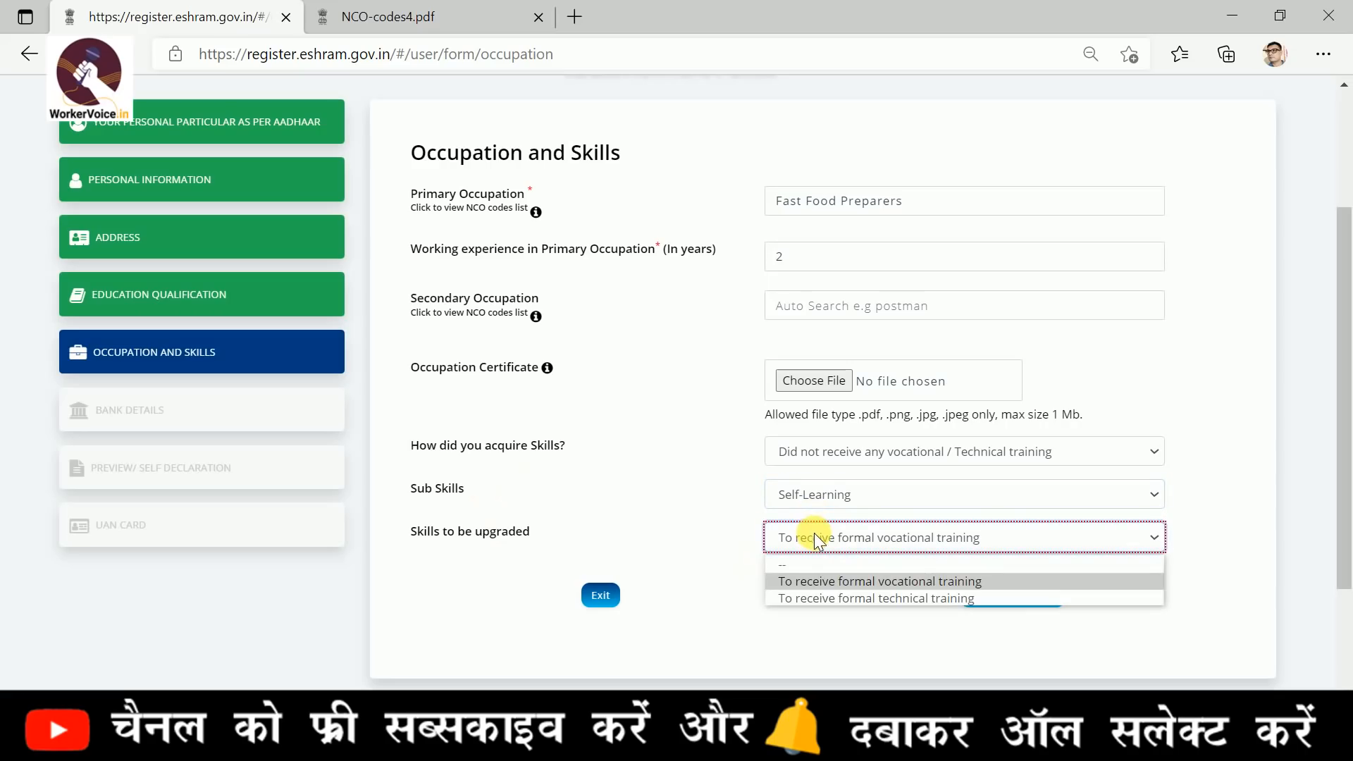
{"action": "left_click", "coordinate": [825, 593]}
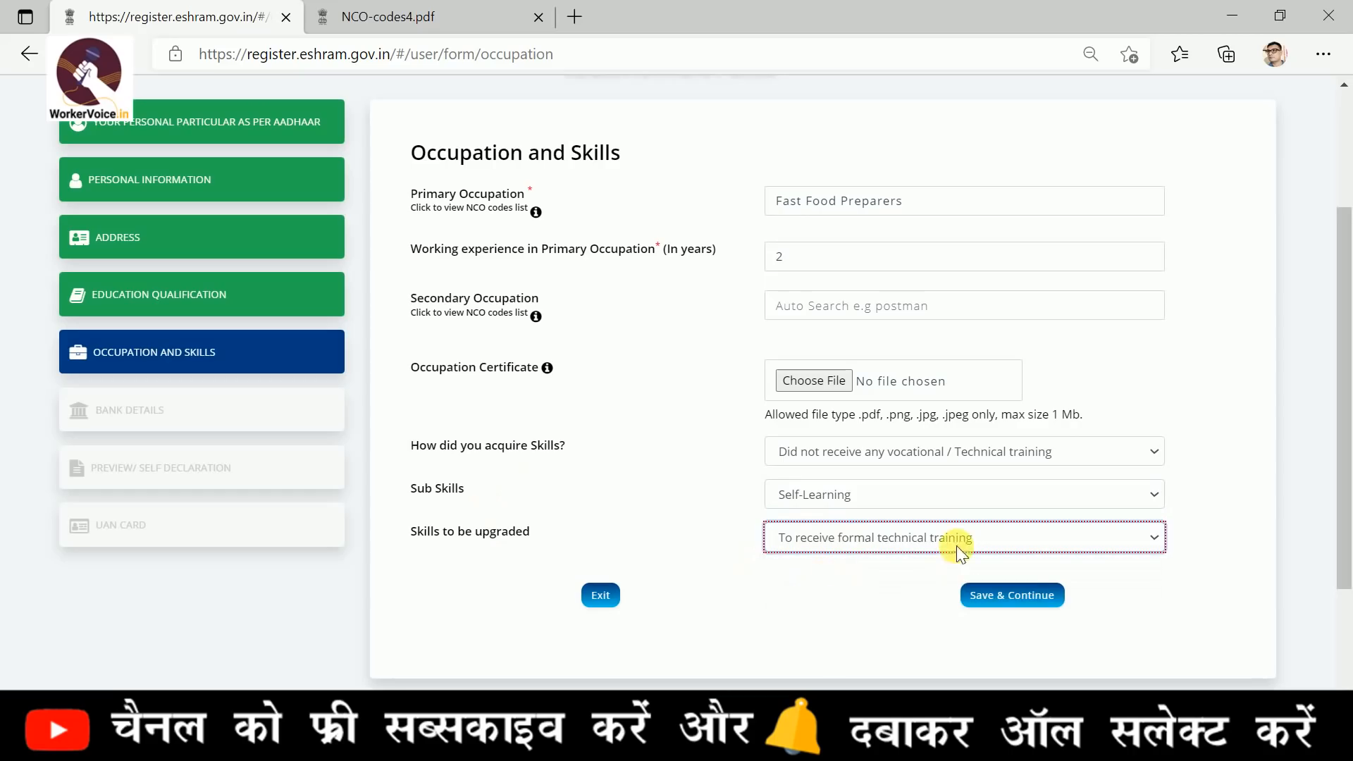
{"action": "left_click", "coordinate": [1015, 596]}
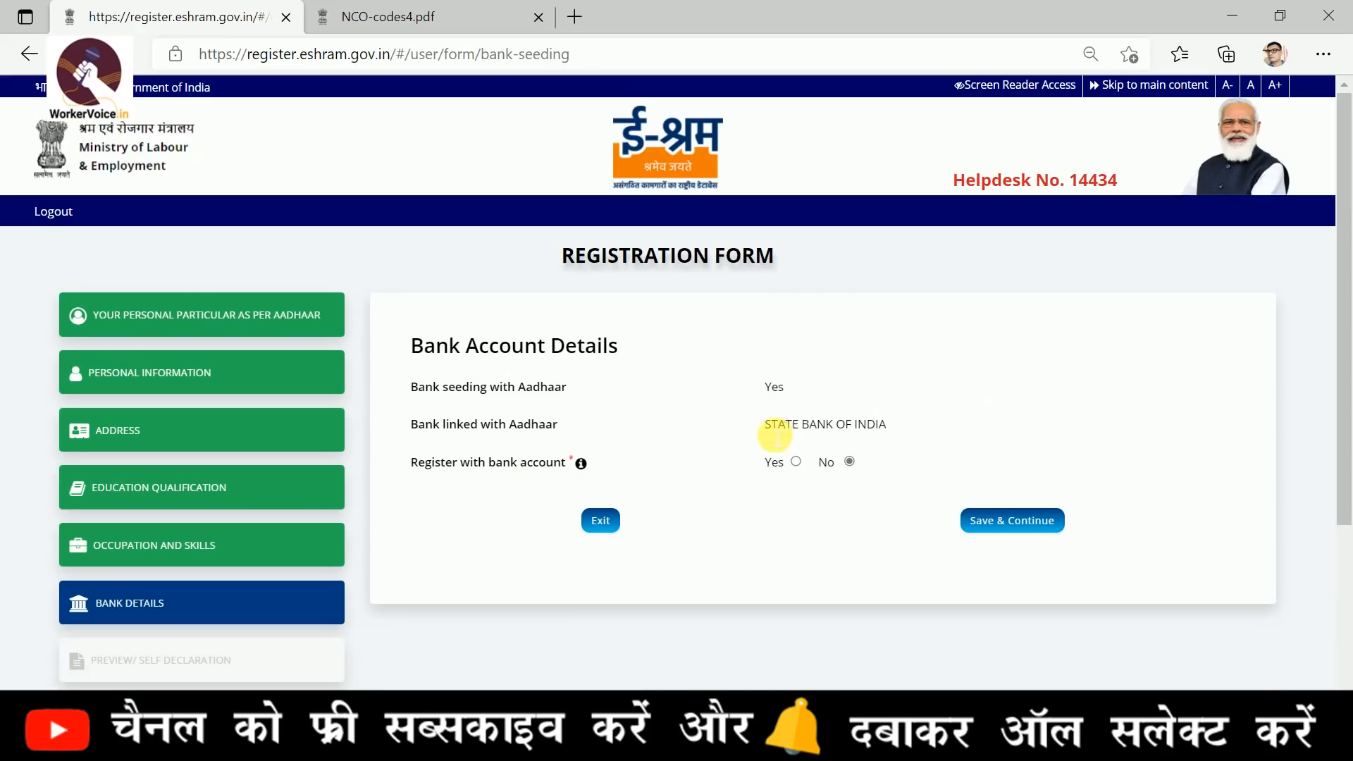
Check the bank linked with Aadhaar, choose Yes for Register with bank account, and look through the required account fields
{"action": "left_click_drag", "start_coordinate": [767, 423], "coordinate": [892, 421]}
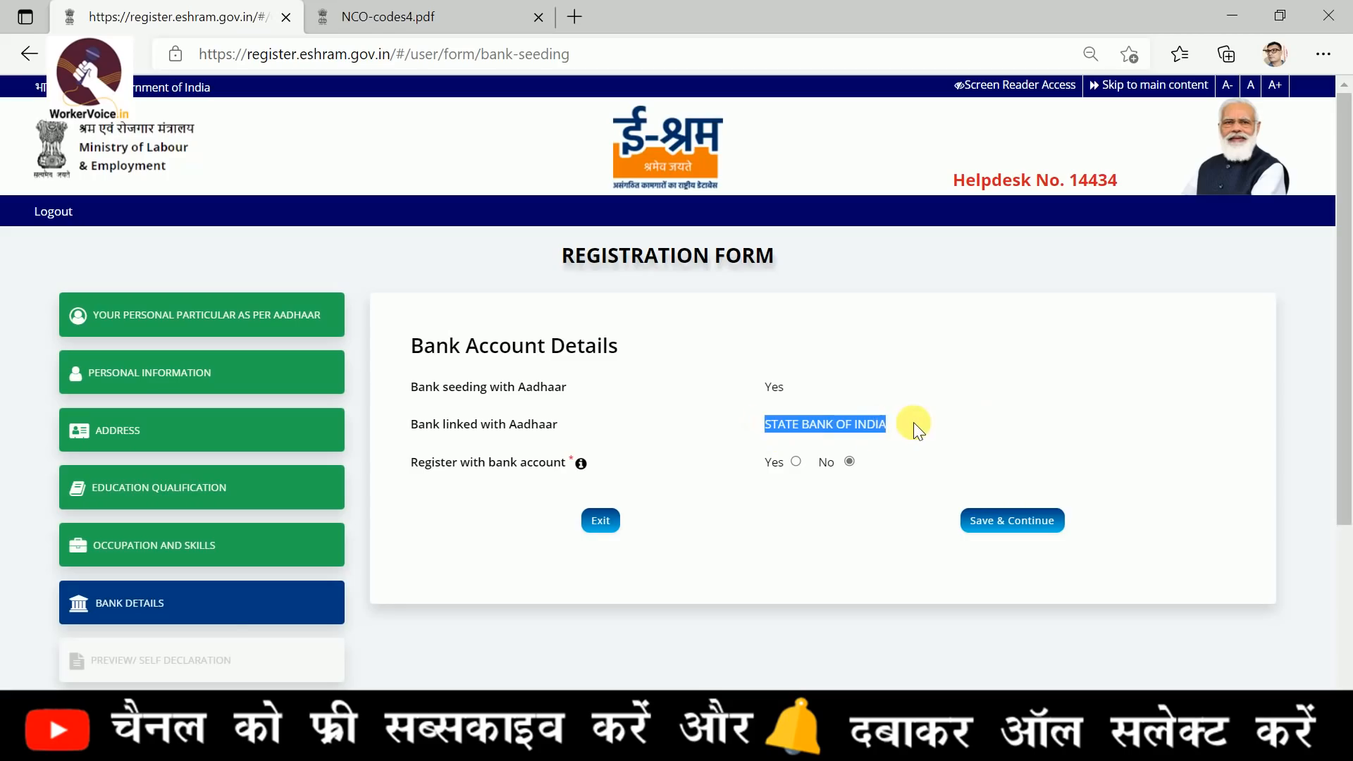
{"action": "scroll", "coordinate": [914, 428], "scroll_direction": "down", "scroll_amount": 3}
{"action": "scroll", "coordinate": [890, 296], "scroll_direction": "up", "scroll_amount": 1}
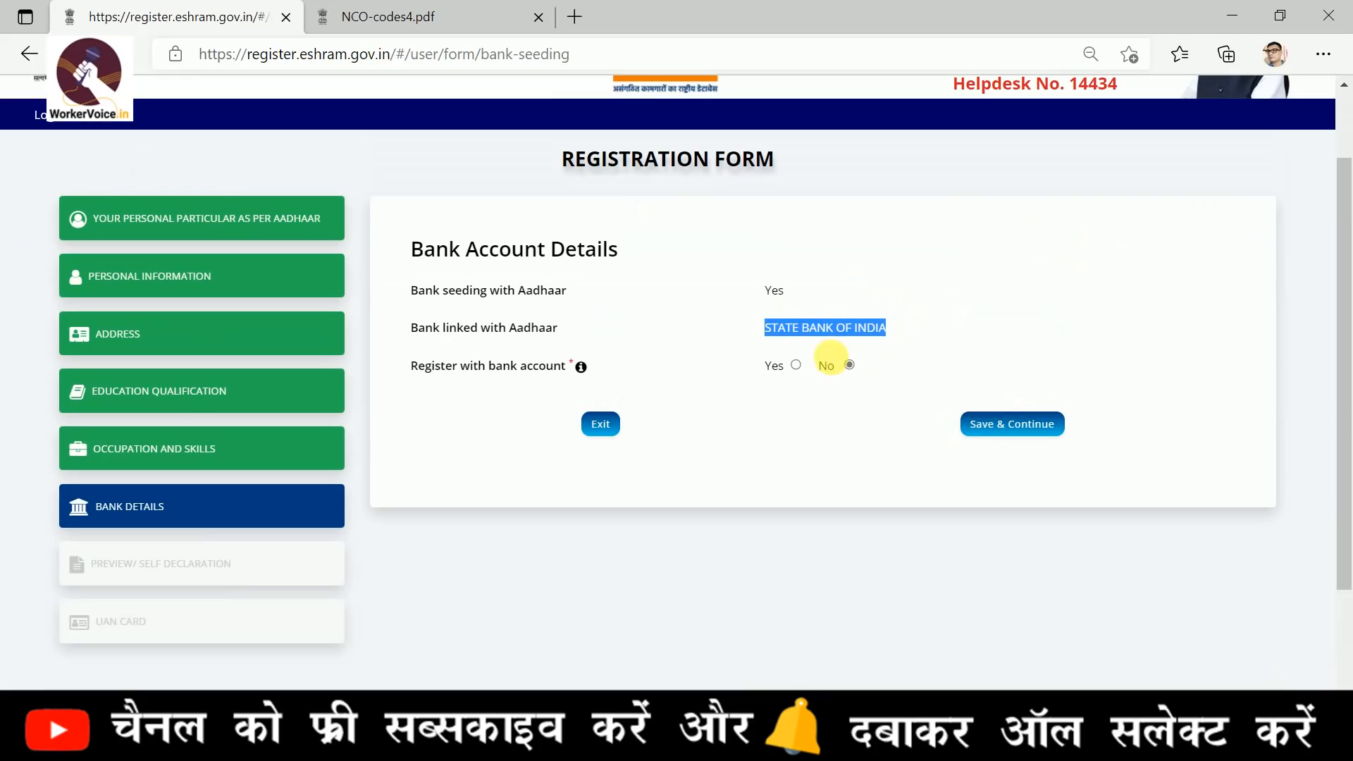
{"action": "left_click", "coordinate": [795, 365]}
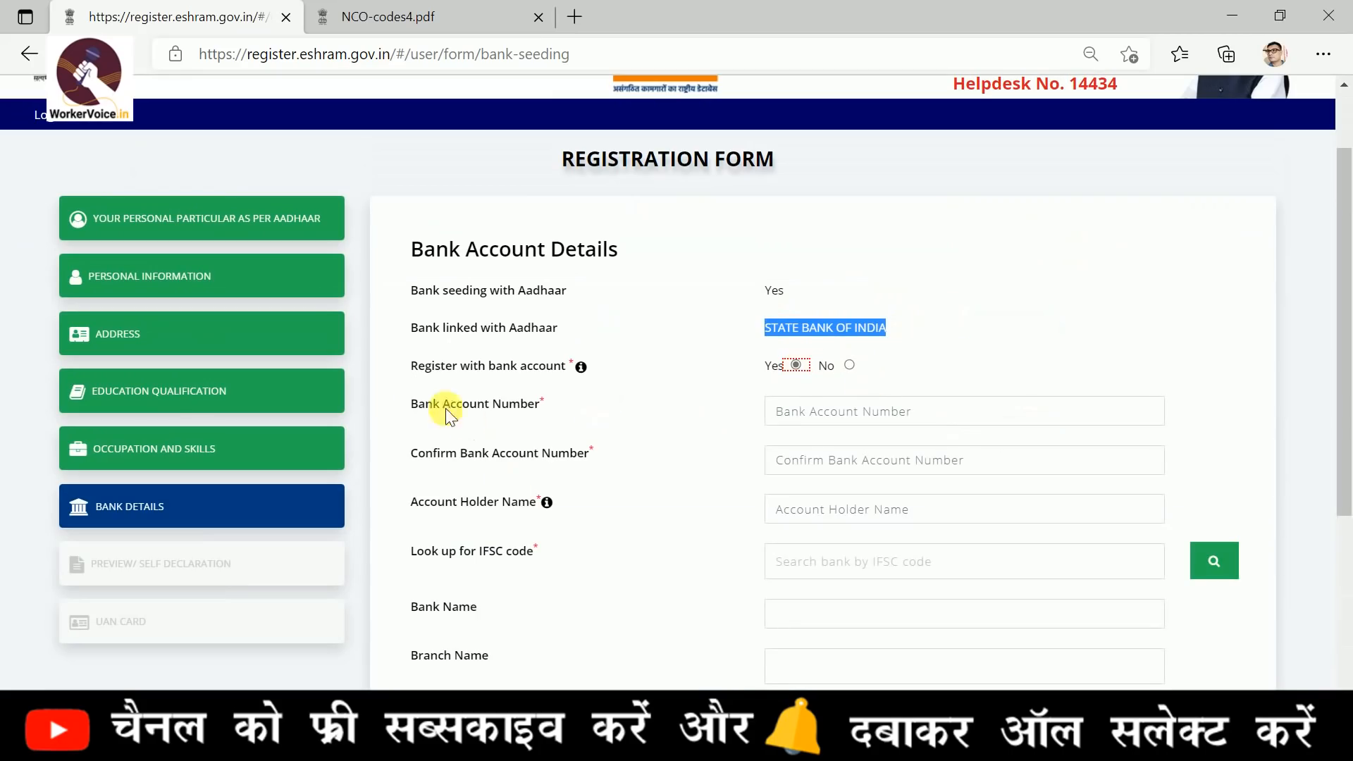
{"action": "left_click_drag", "start_coordinate": [414, 400], "coordinate": [517, 411]}
{"action": "left_click", "coordinate": [437, 463]}
{"action": "left_click_drag", "start_coordinate": [437, 462], "coordinate": [661, 463]}
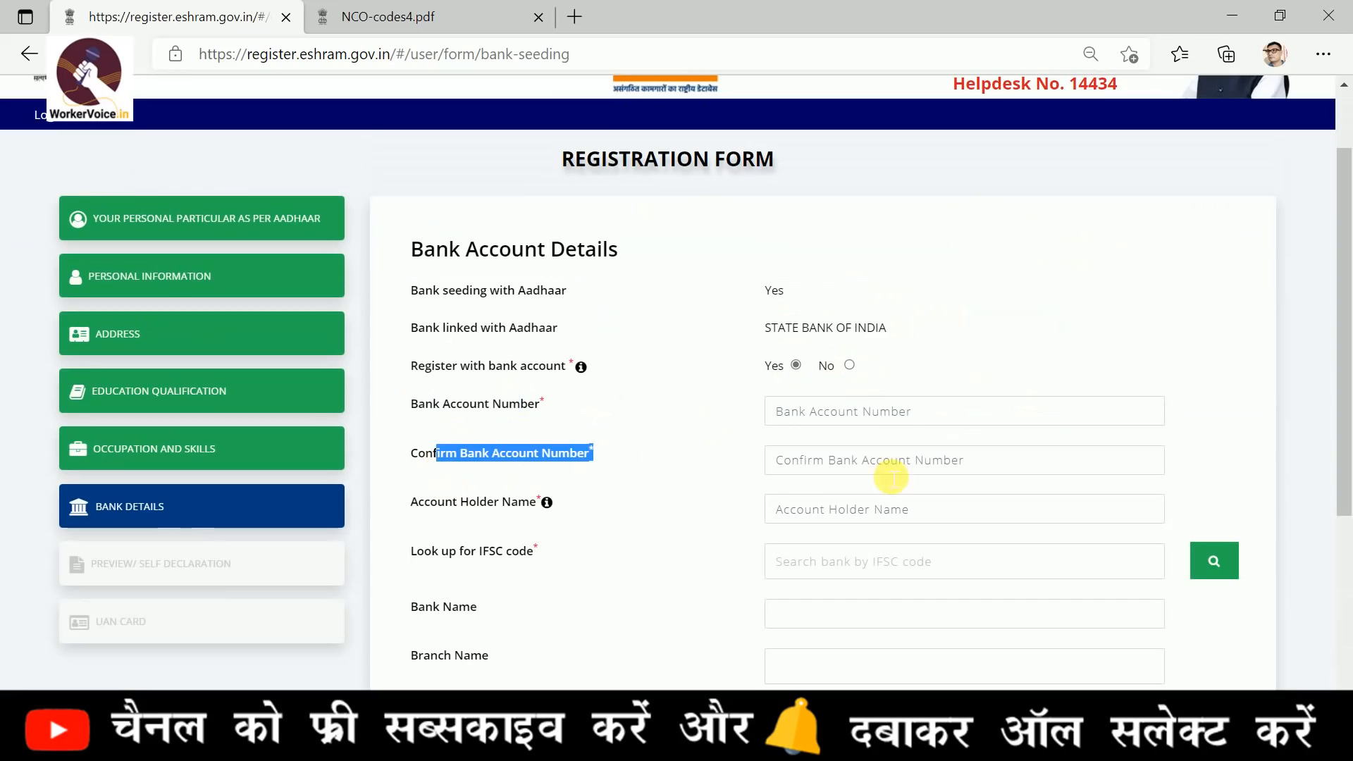
{"action": "scroll", "coordinate": [910, 522], "scroll_direction": "down", "scroll_amount": 1}
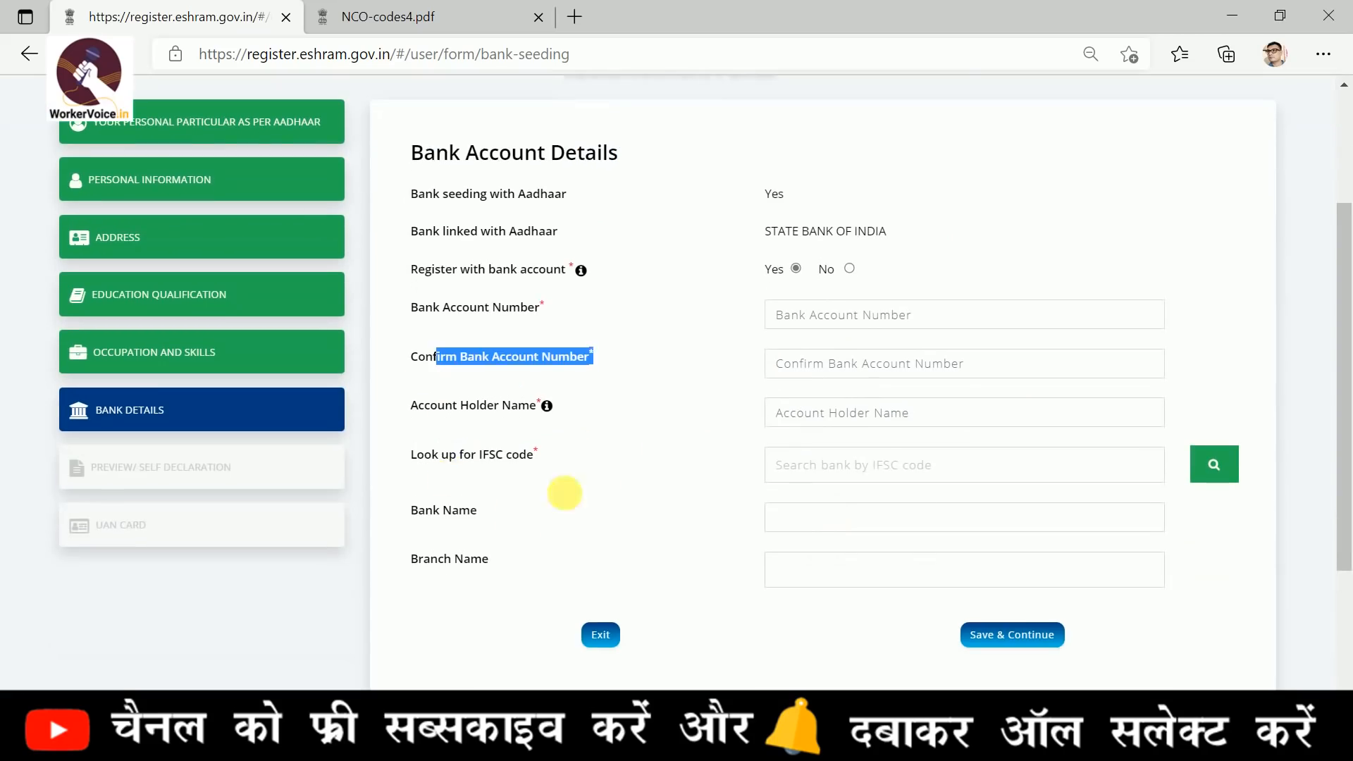
{"action": "left_click", "coordinate": [611, 463]}
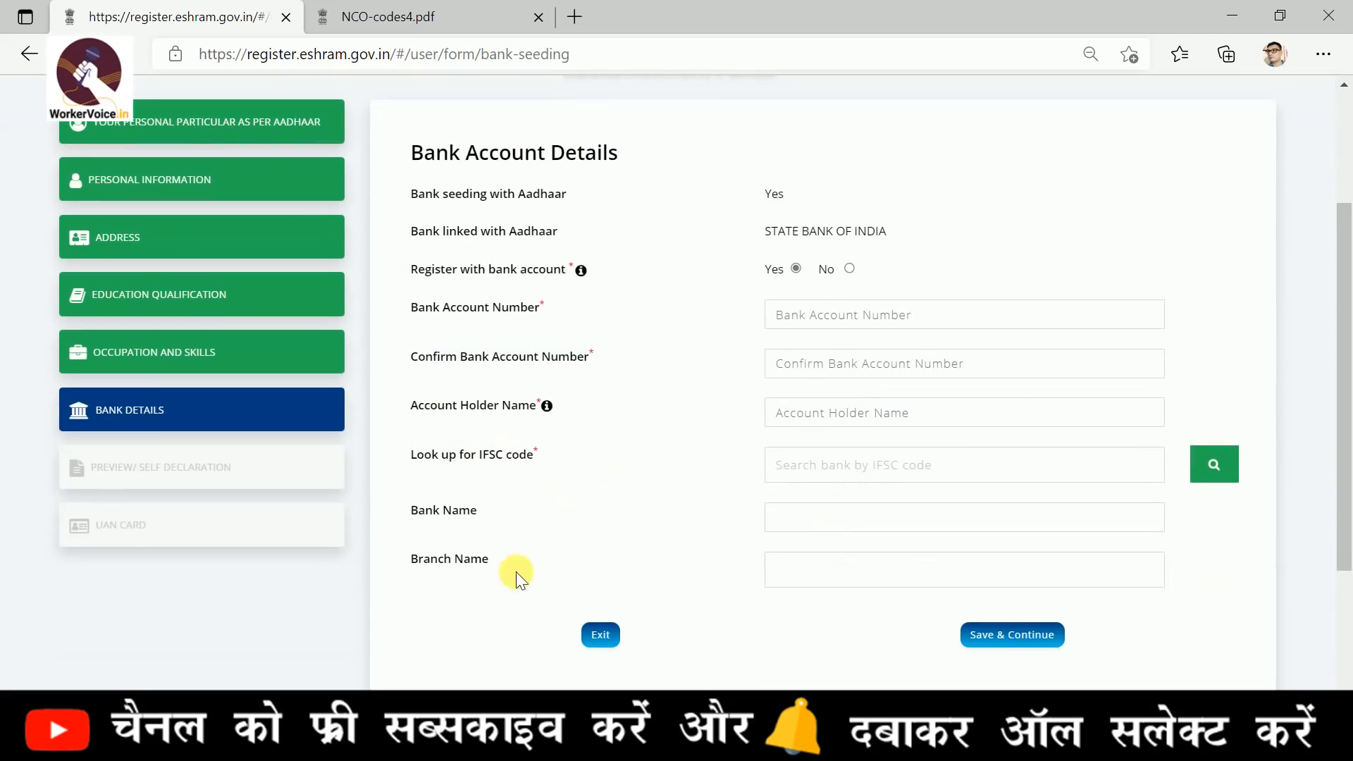
{"action": "scroll", "coordinate": [1018, 567], "scroll_direction": "up", "scroll_amount": 2}
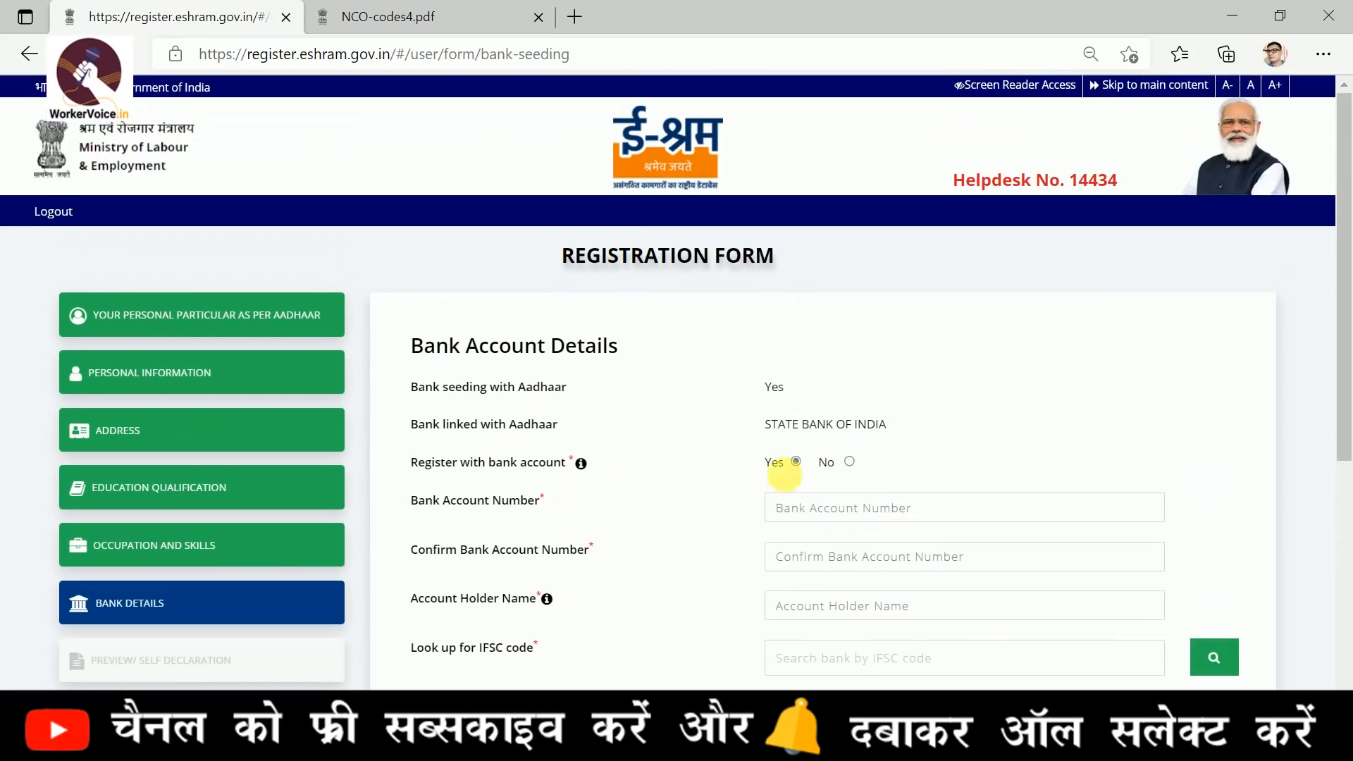
Set Register with bank account to No, save the bank details and continue to Preview/Self Declaration
{"action": "left_click", "coordinate": [846, 463]}
{"action": "left_click", "coordinate": [1015, 522]}
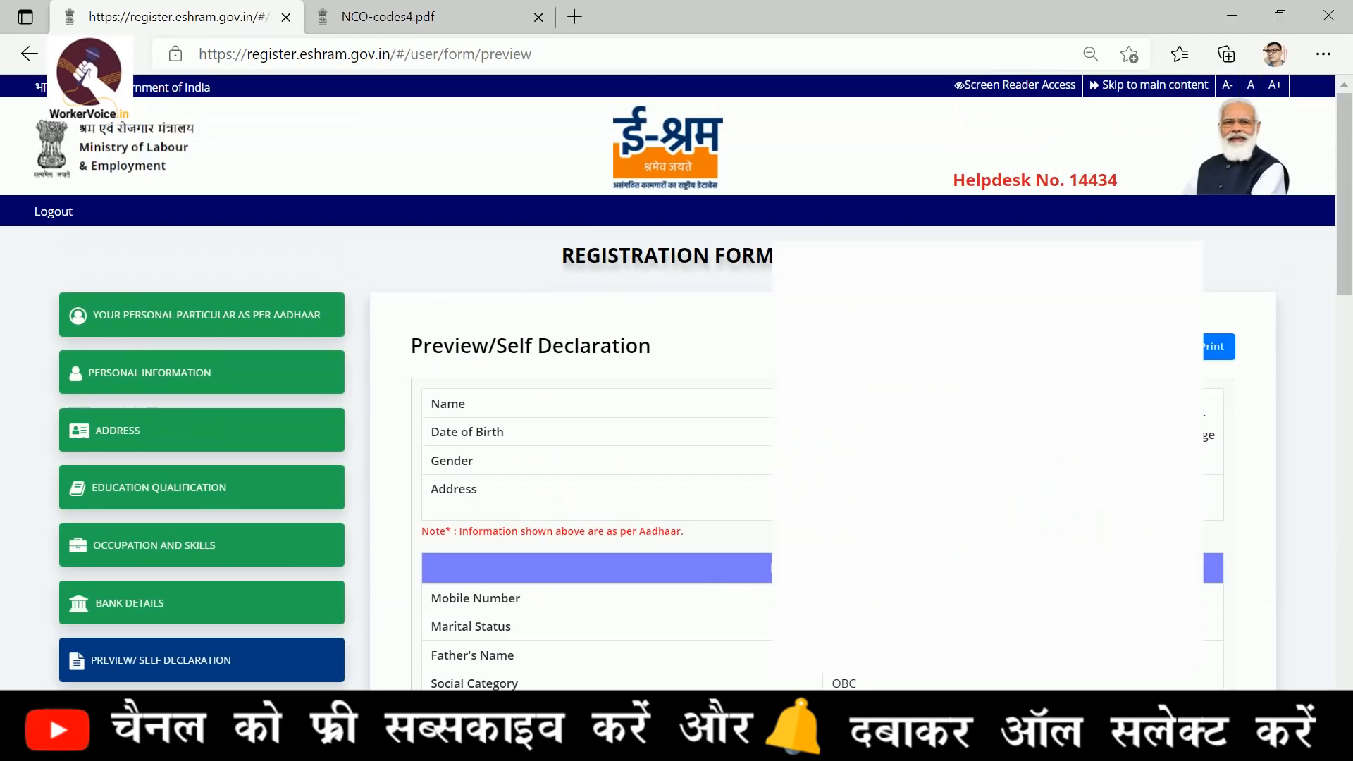
Review the registration preview, accept the undertaking in the Declaration, and submit the form to reach OTP verification
{"action": "scroll", "coordinate": [677, 395], "scroll_direction": "down", "scroll_amount": 4}
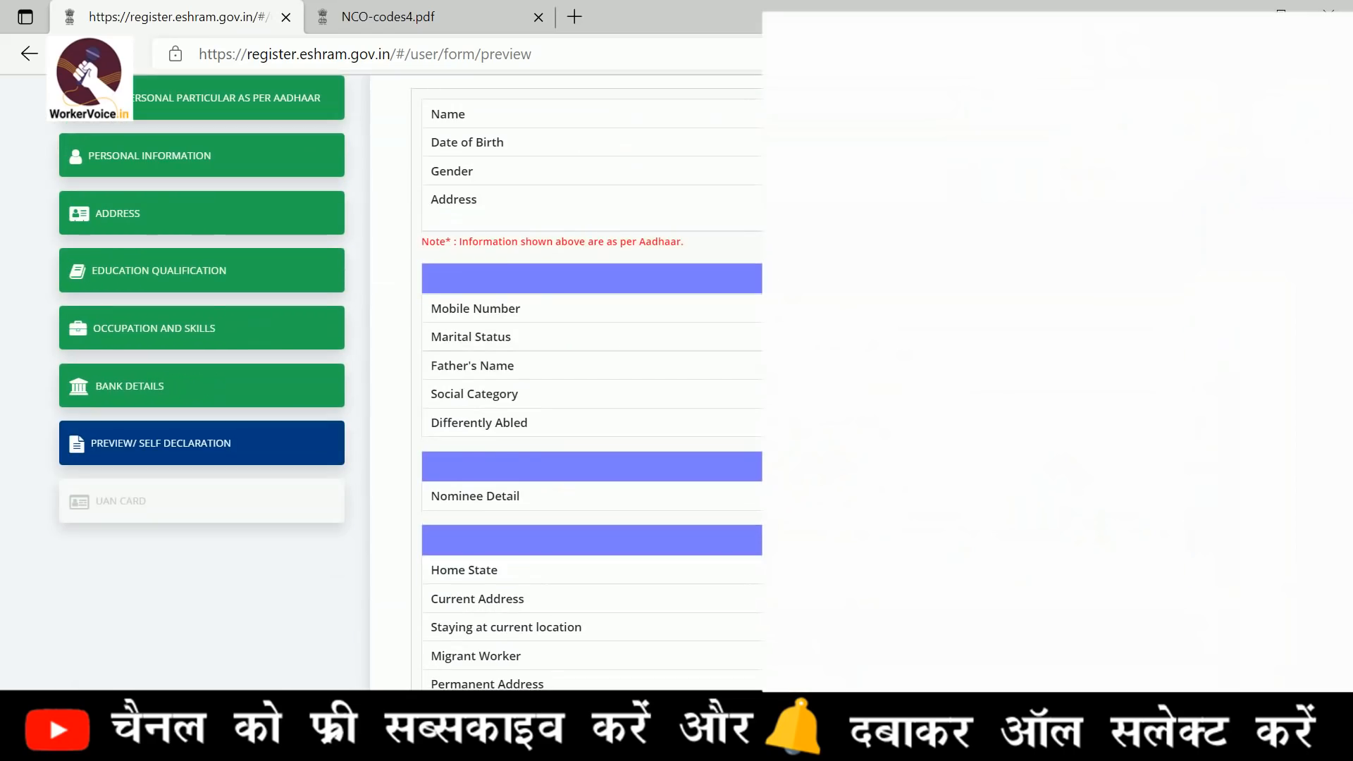
{"action": "scroll", "coordinate": [1096, 476], "scroll_direction": "down", "scroll_amount": 12}
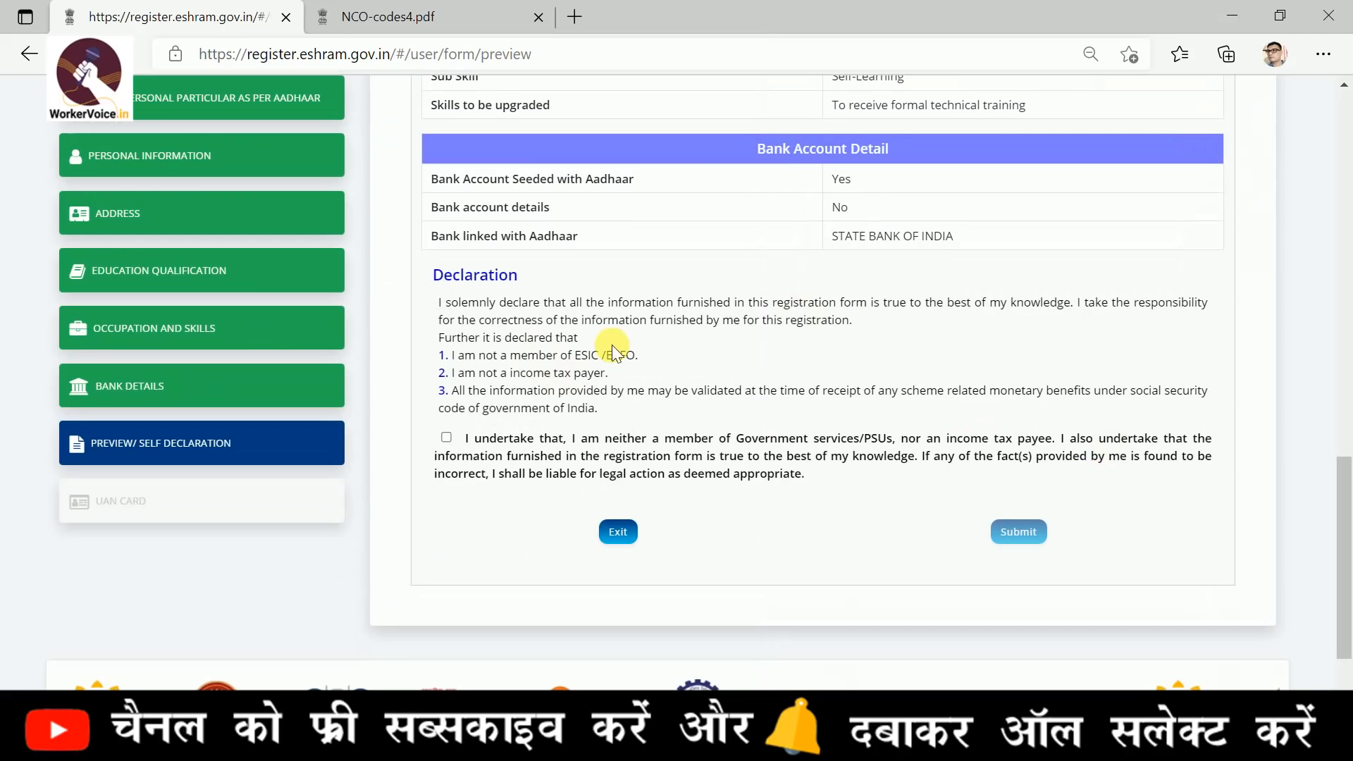
{"action": "left_click", "coordinate": [446, 438]}
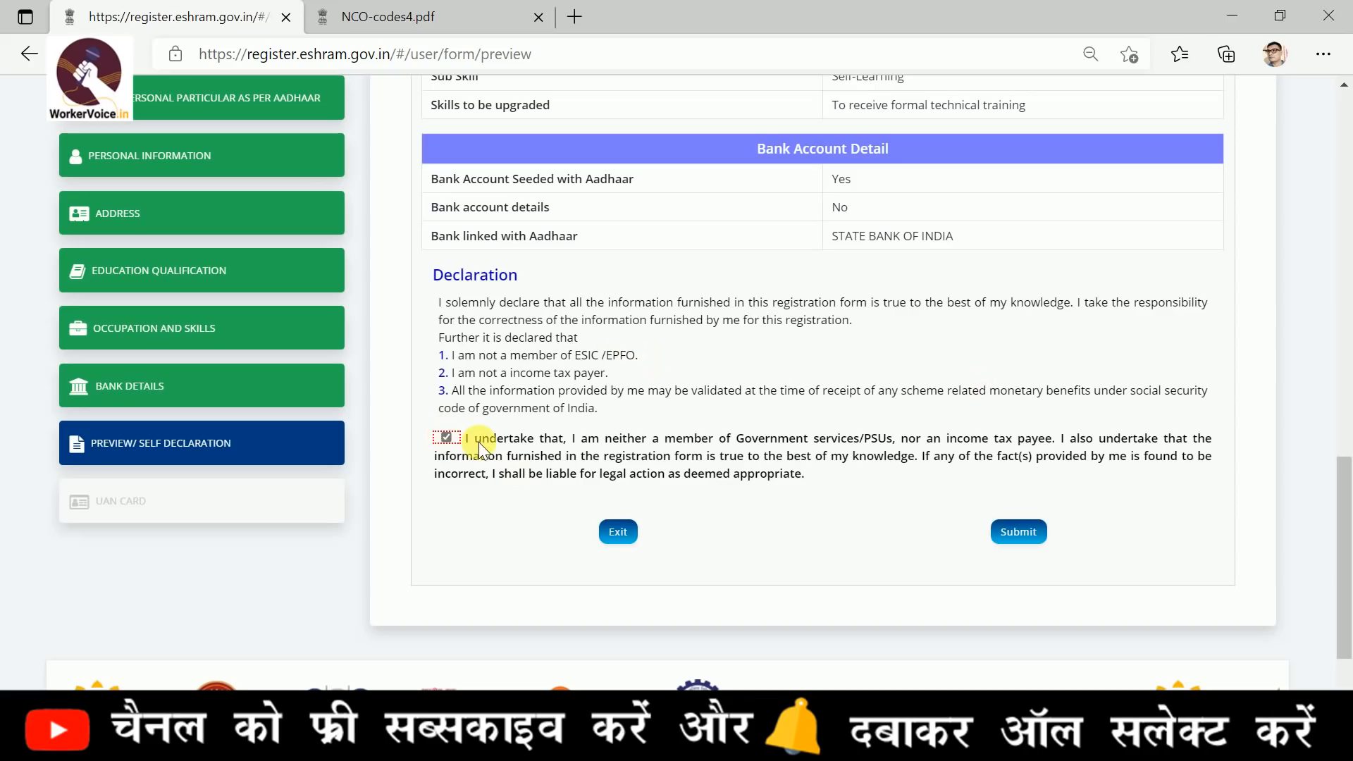
{"action": "left_click", "coordinate": [1019, 533]}
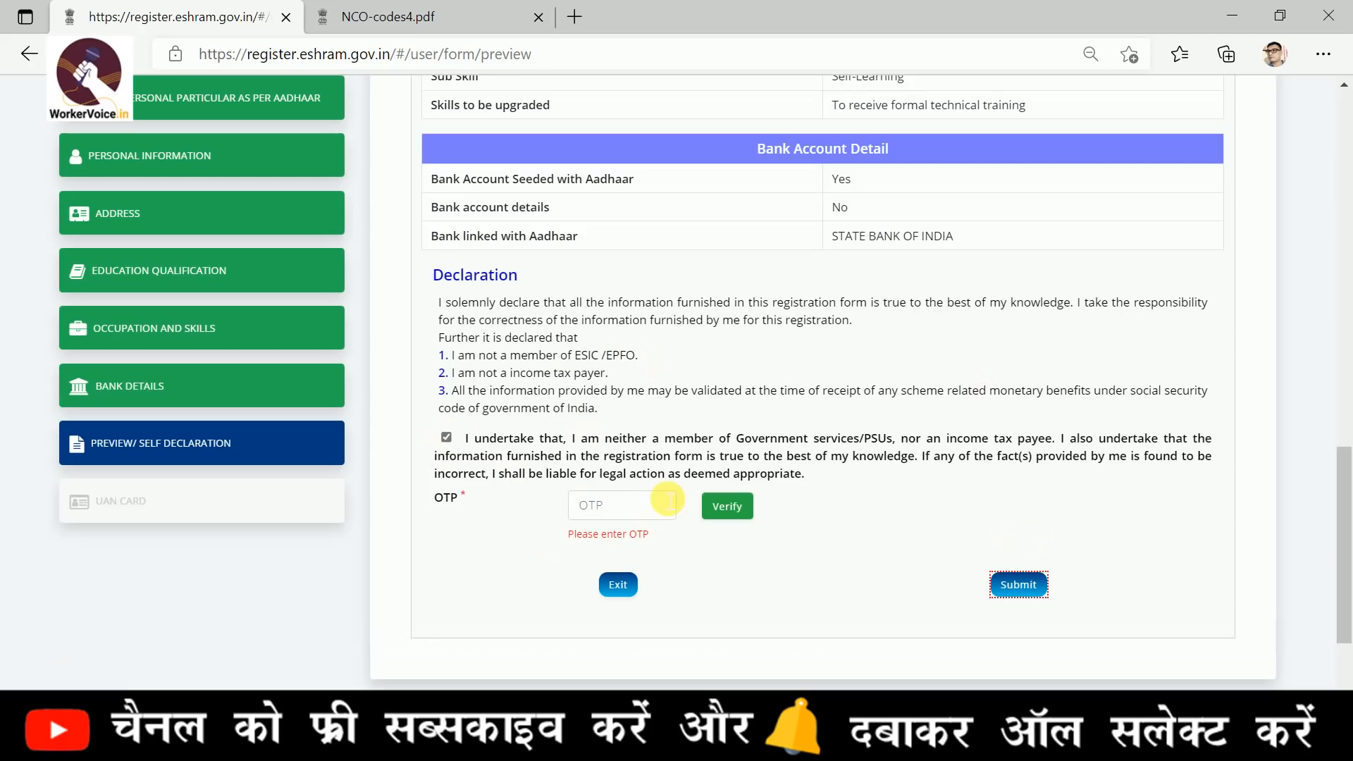
{"action": "scroll", "coordinate": [793, 456], "scroll_direction": "down", "scroll_amount": 2}
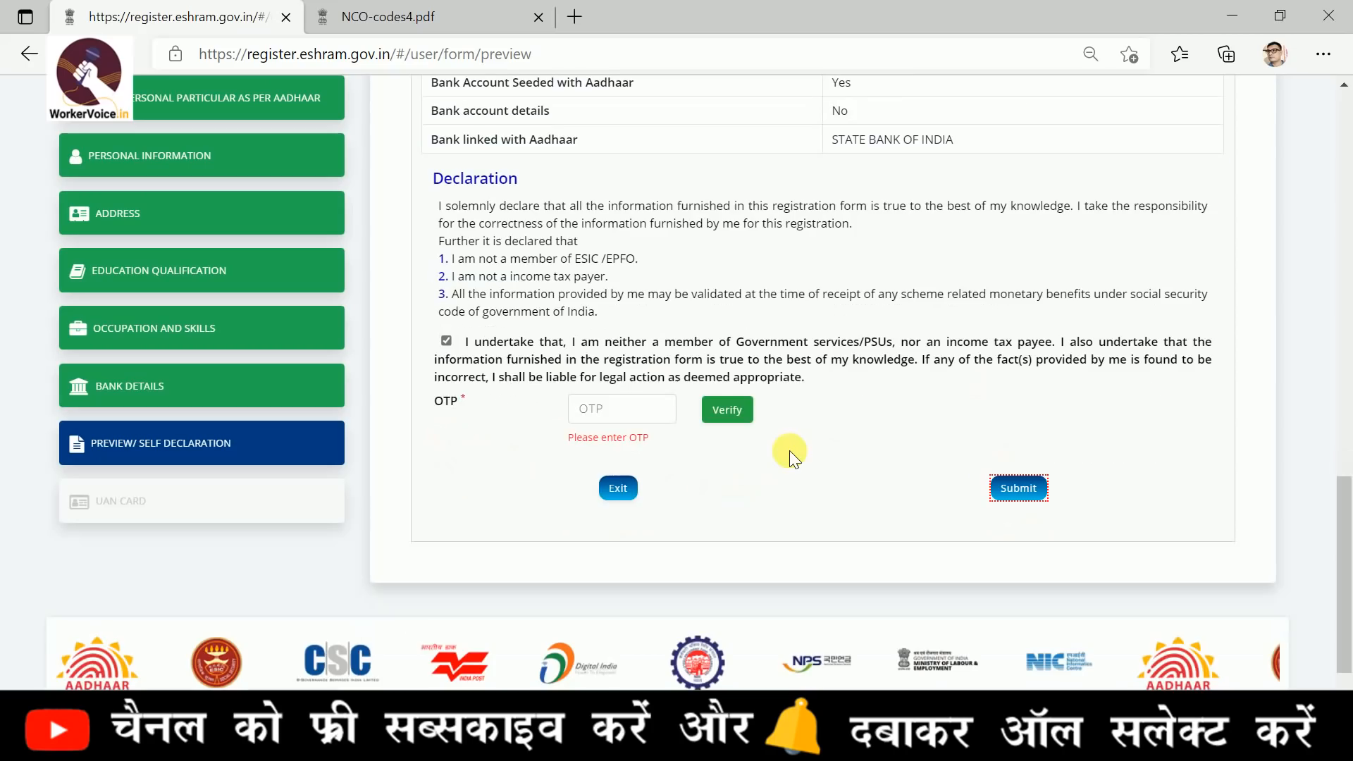